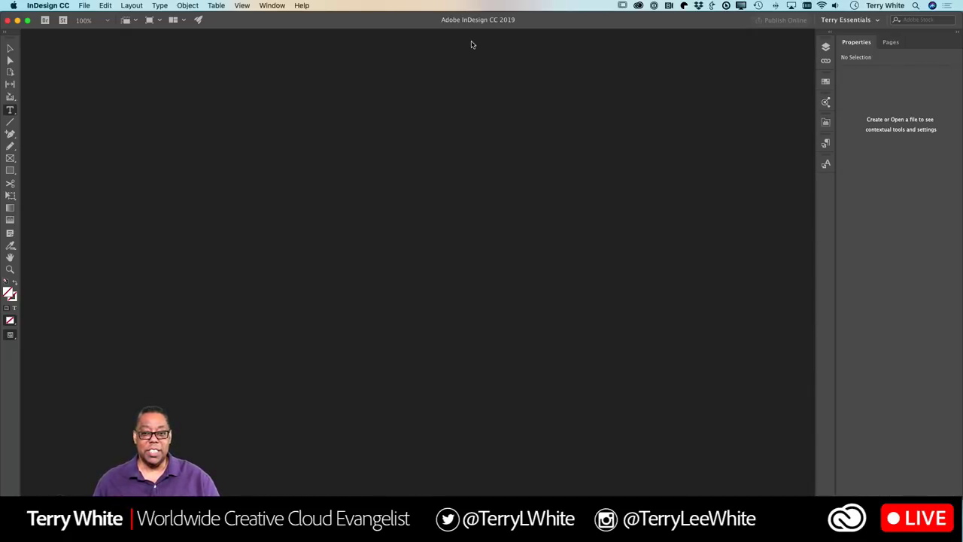
- Start a new landscape document, 11 by 8.5 in, with facing pages off, 2 pages and 3 columns
{"action": "left_click", "coordinate": [85, 6]}
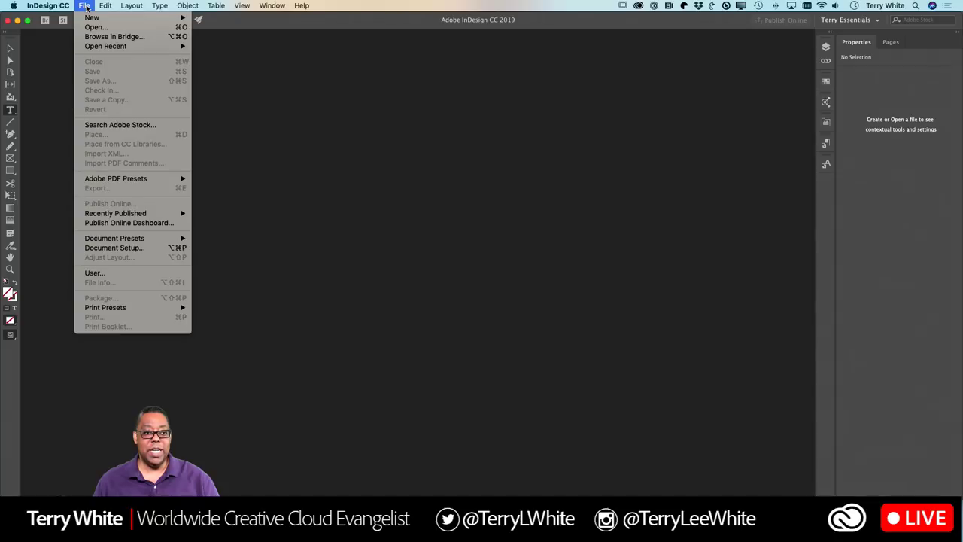
{"action": "mouse_move", "coordinate": [91, 17]}
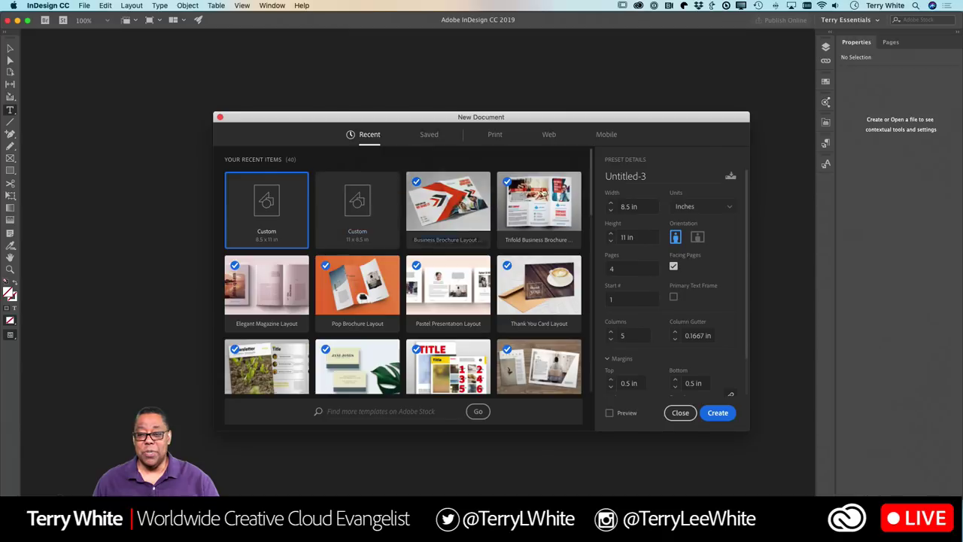
{"action": "left_click", "coordinate": [694, 239]}
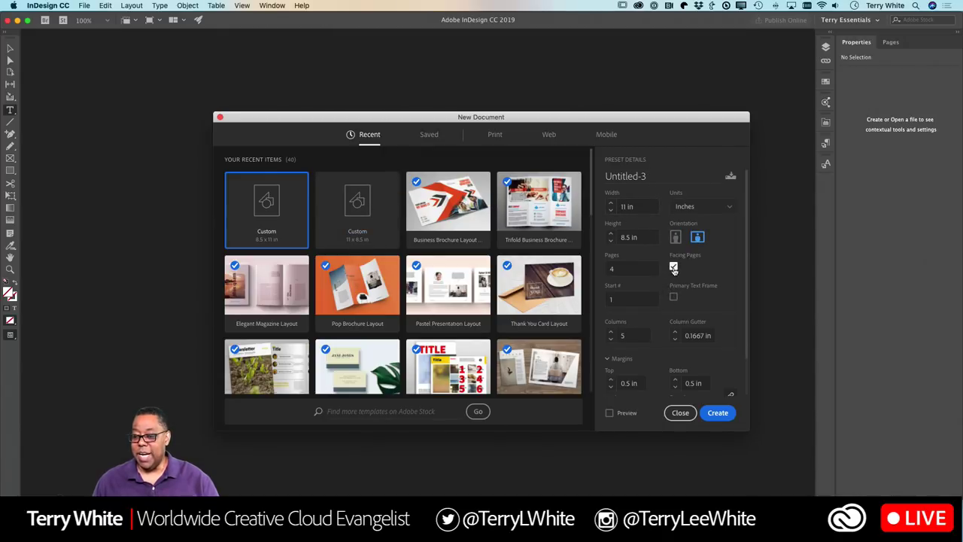
{"action": "left_click", "coordinate": [674, 268]}
{"action": "double_click", "coordinate": [620, 269]}
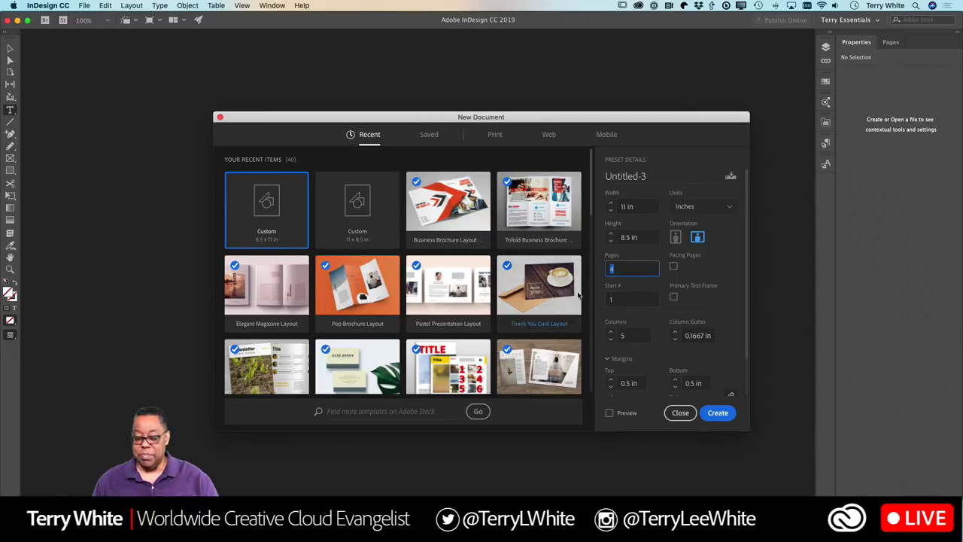
{"action": "type", "text": "2"}
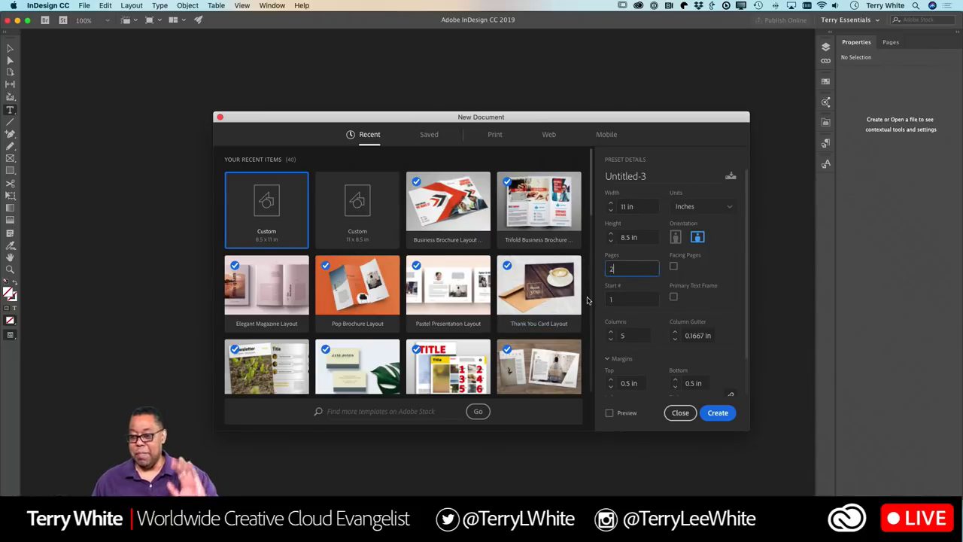
{"action": "left_click_drag", "start_coordinate": [605, 119], "coordinate": [439, 80]}
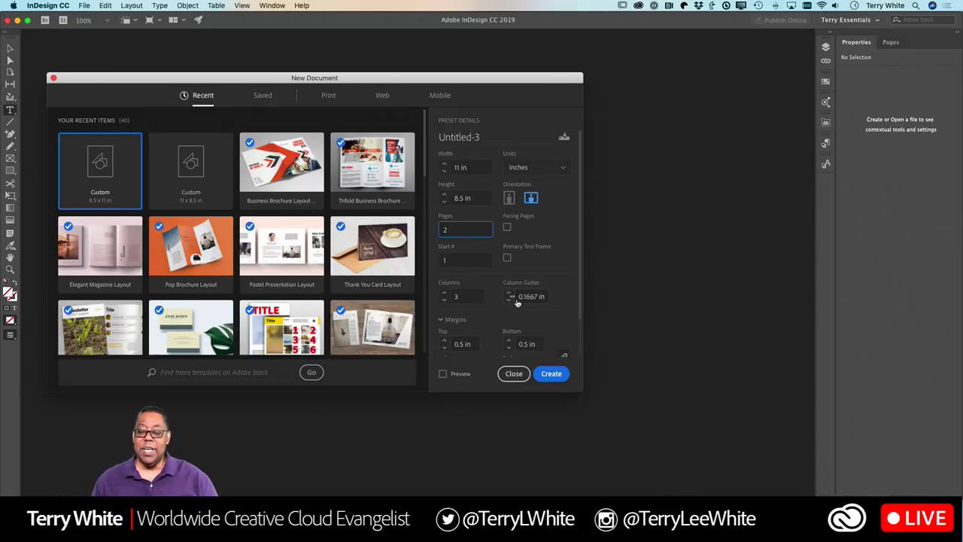
- Set all four linked page margins to 0.25 in
{"action": "left_click", "coordinate": [474, 344]}
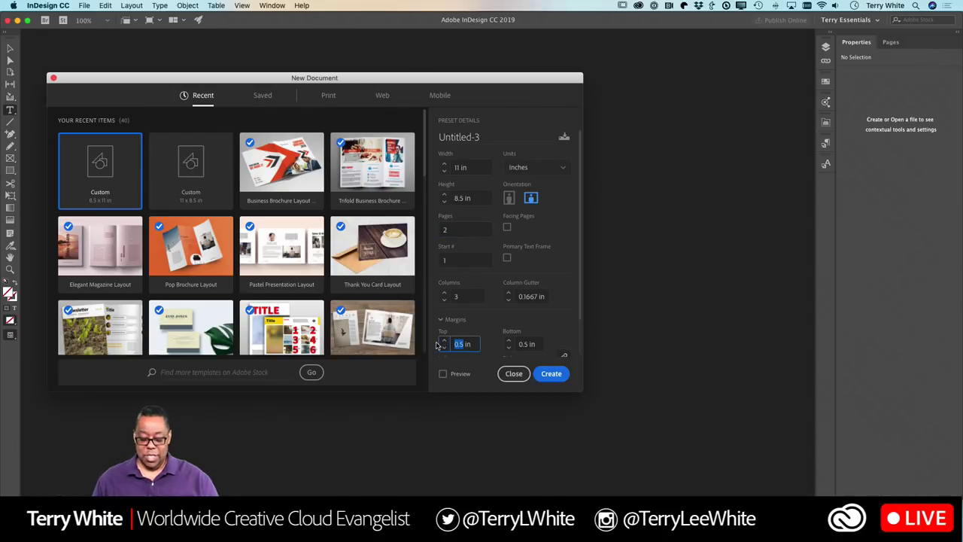
{"action": "type", "text": ".25"}
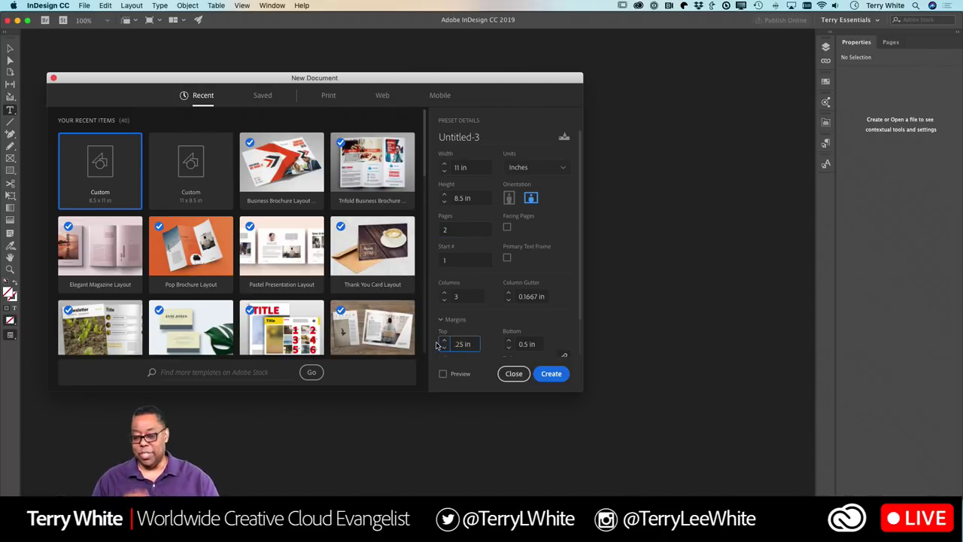
{"action": "key", "text": "Tab"}
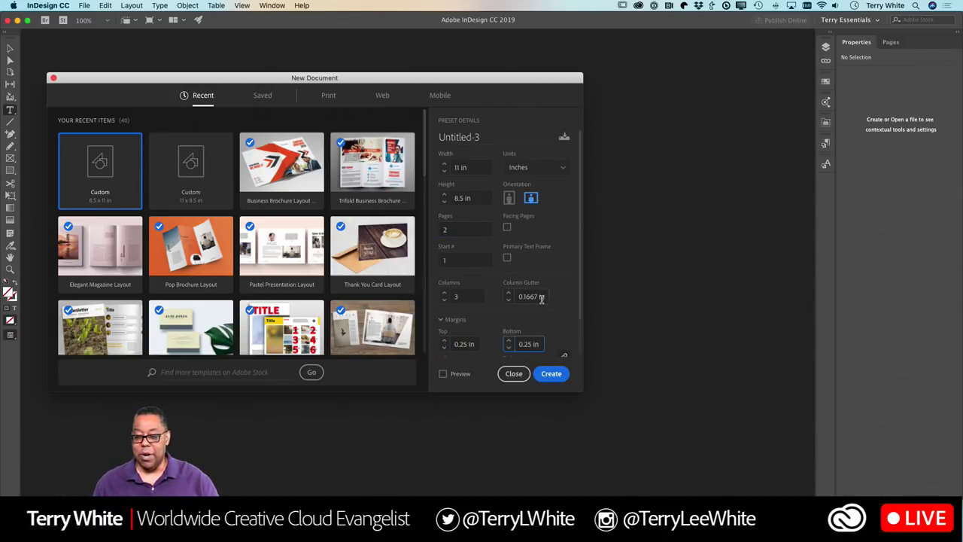
- Try page margins of 0 in, and set all four back to 0.25 in
{"action": "type", "text": "0"}
{"action": "scroll", "coordinate": [459, 320], "scroll_direction": "down", "scroll_amount": 1}
{"action": "scroll", "coordinate": [472, 309], "scroll_direction": "up", "scroll_amount": 1}
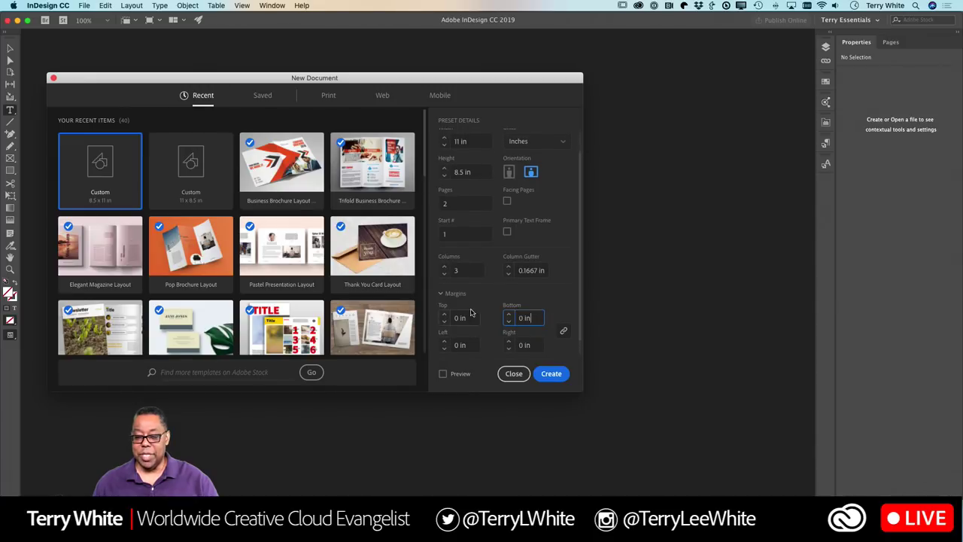
{"action": "left_click", "coordinate": [472, 318]}
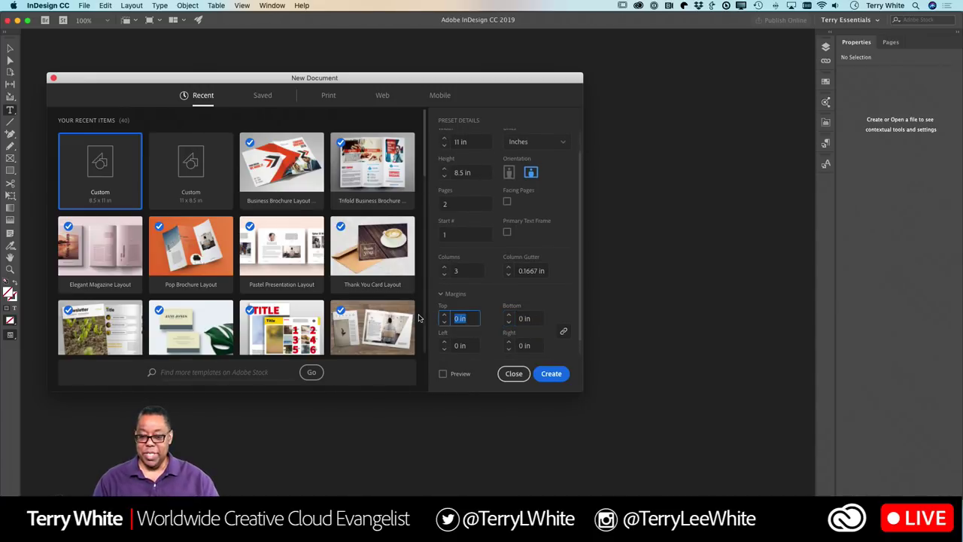
{"action": "type", "text": ".25"}
{"action": "key", "text": "Tab"}
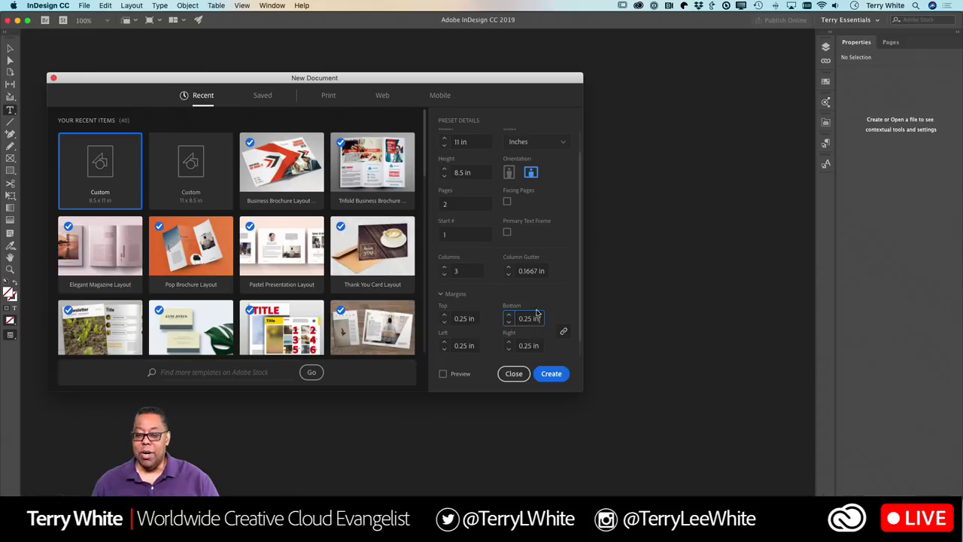
- Set the column gutter to 0.5 in and create the document
{"action": "left_click", "coordinate": [519, 272]}
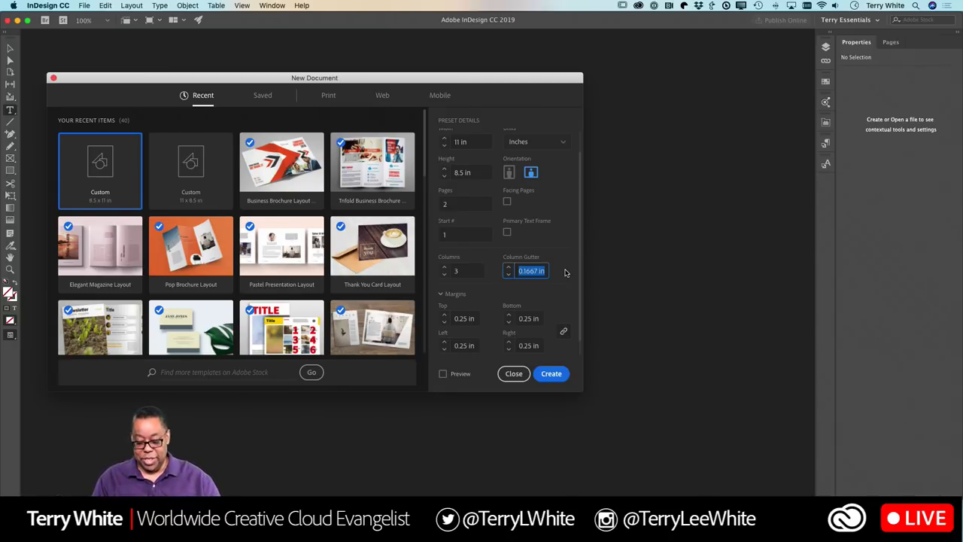
{"action": "type", "text": ".5"}
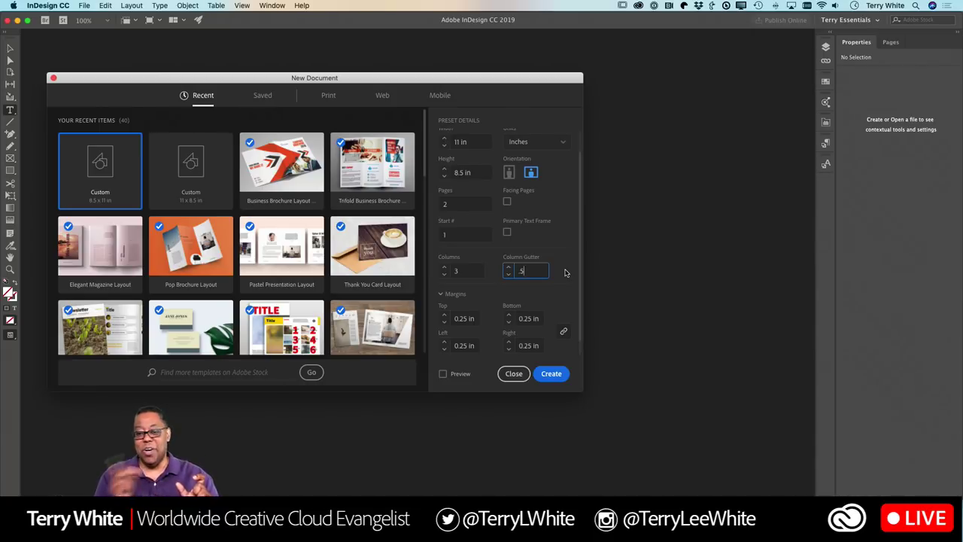
{"action": "key", "text": "Return"}
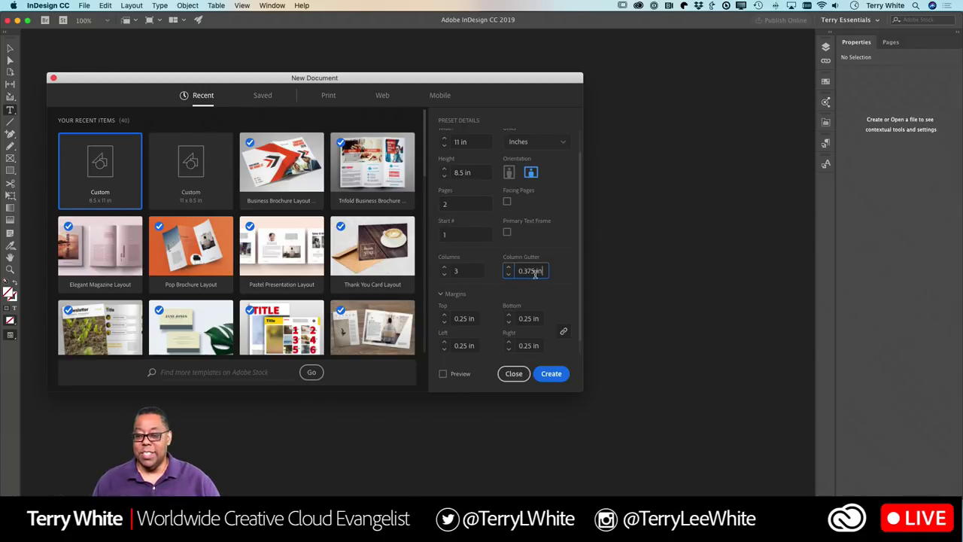
{"action": "left_click_drag", "start_coordinate": [545, 272], "coordinate": [515, 274]}
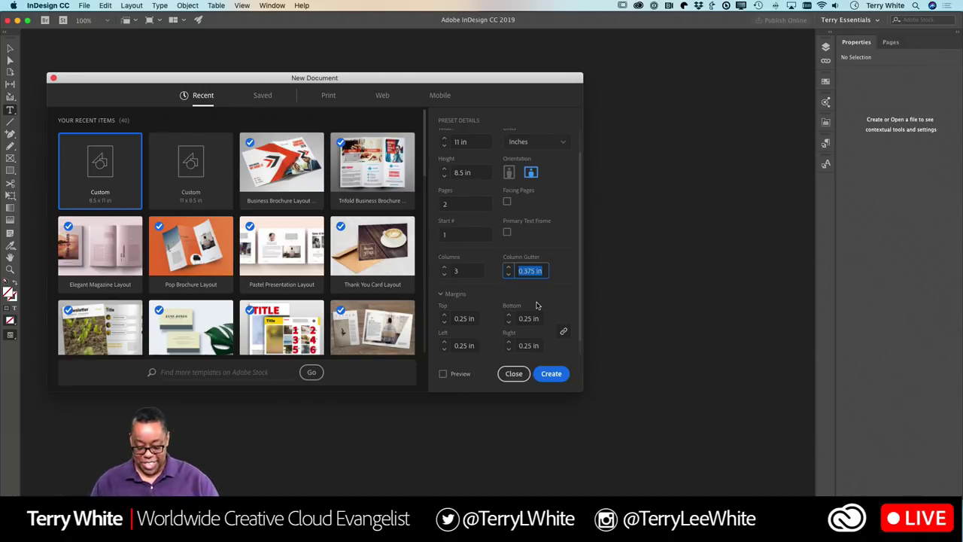
{"action": "type", "text": ".5"}
{"action": "key", "text": "Tab"}
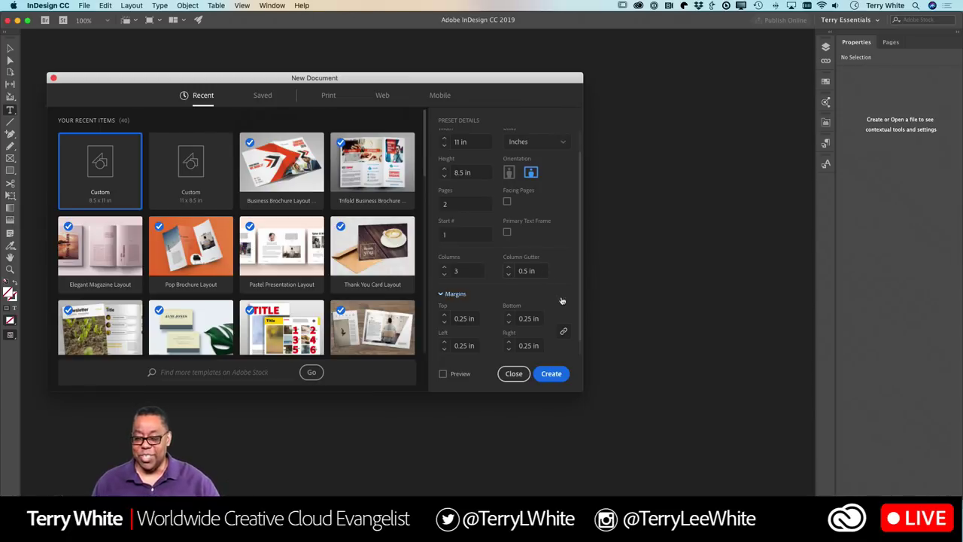
{"action": "scroll", "coordinate": [559, 304], "scroll_direction": "down", "scroll_amount": 1}
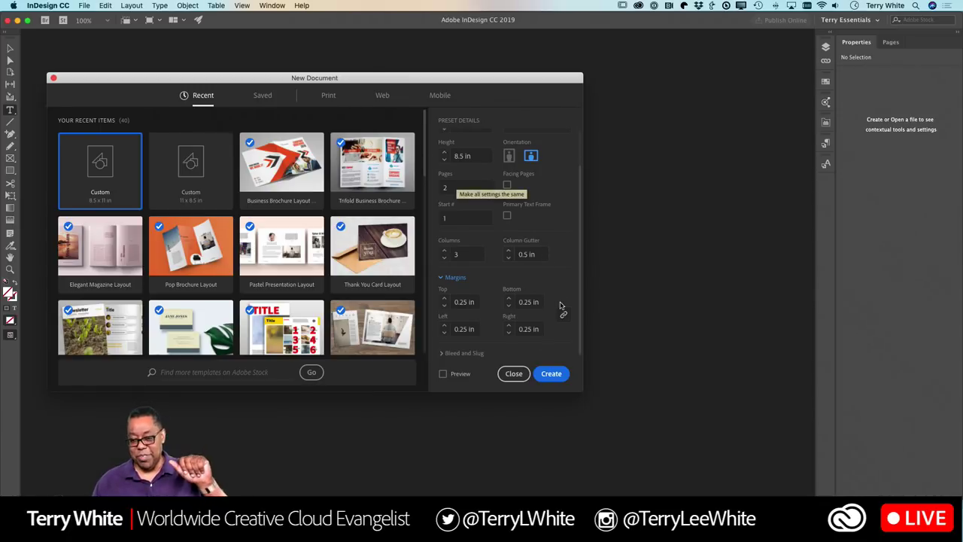
{"action": "left_click", "coordinate": [552, 374]}
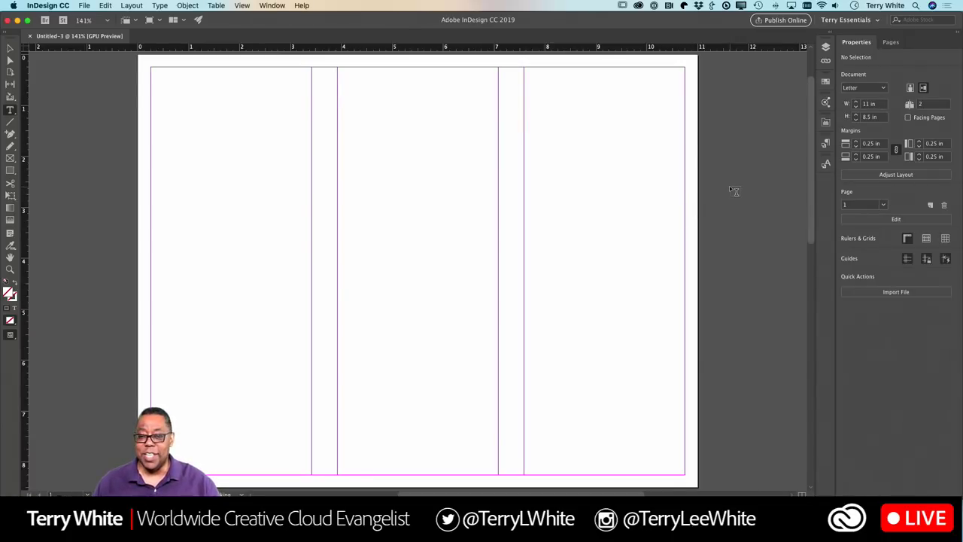
- Switch to the Selection tool and examine the column and margin layout on both pages
{"action": "left_click", "coordinate": [9, 48]}
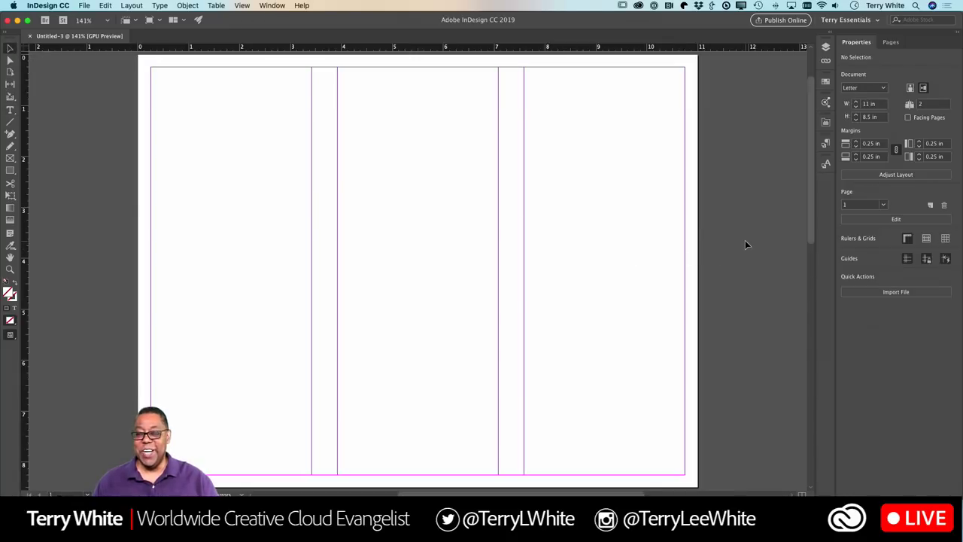
{"action": "scroll", "coordinate": [745, 242], "scroll_direction": "down", "scroll_amount": 10}
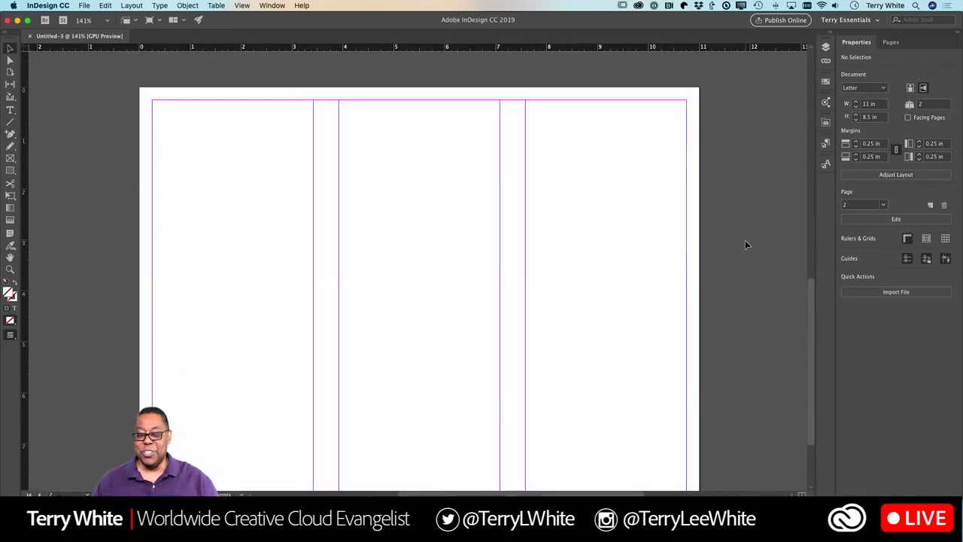
{"action": "scroll", "coordinate": [746, 244], "scroll_direction": "up", "scroll_amount": 10}
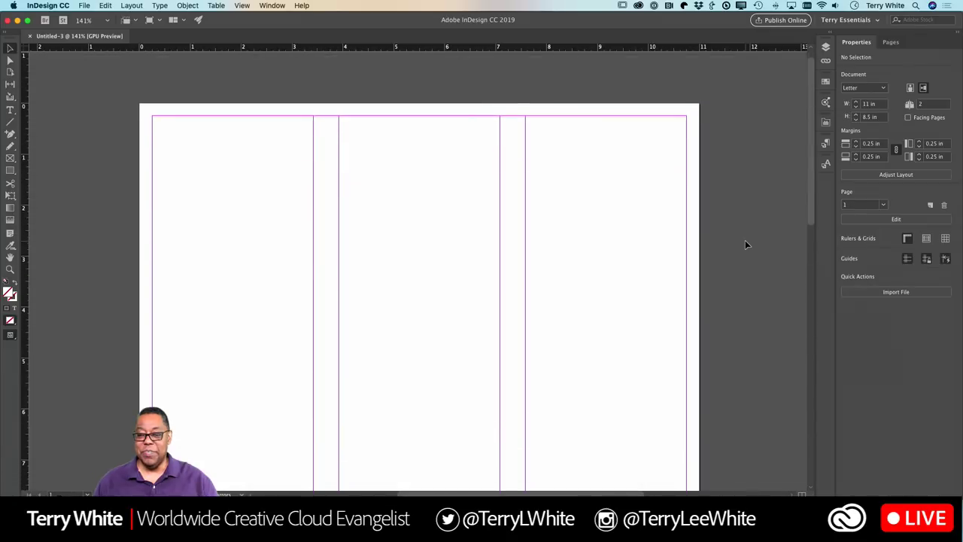
{"action": "scroll", "coordinate": [745, 244], "scroll_direction": "down", "scroll_amount": 1}
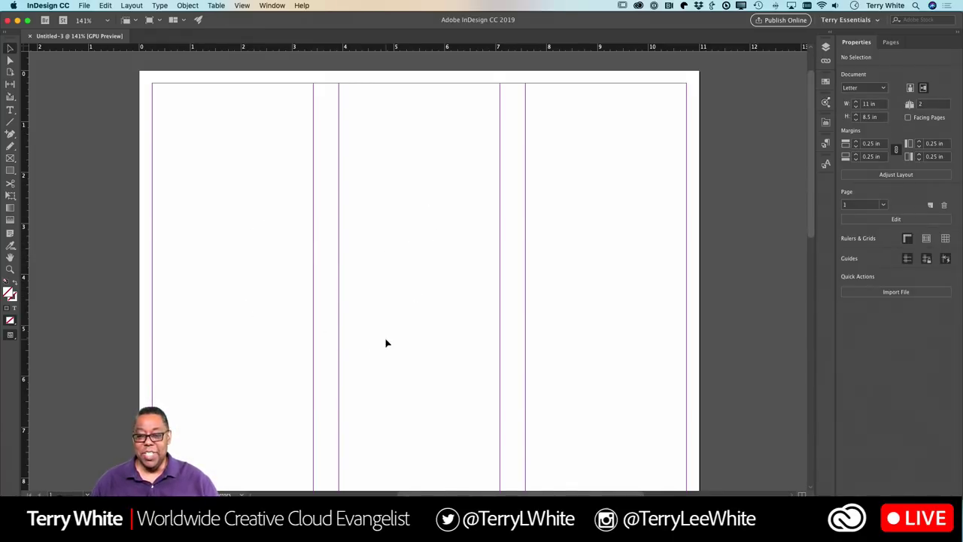
{"action": "scroll", "coordinate": [385, 344], "scroll_direction": "down", "scroll_amount": 10}
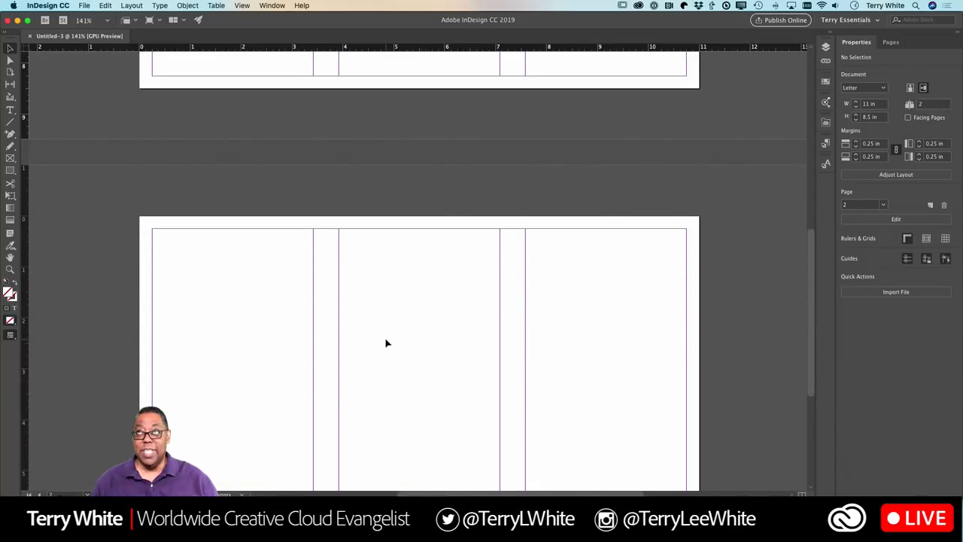
{"action": "scroll", "coordinate": [386, 343], "scroll_direction": "down", "scroll_amount": 3}
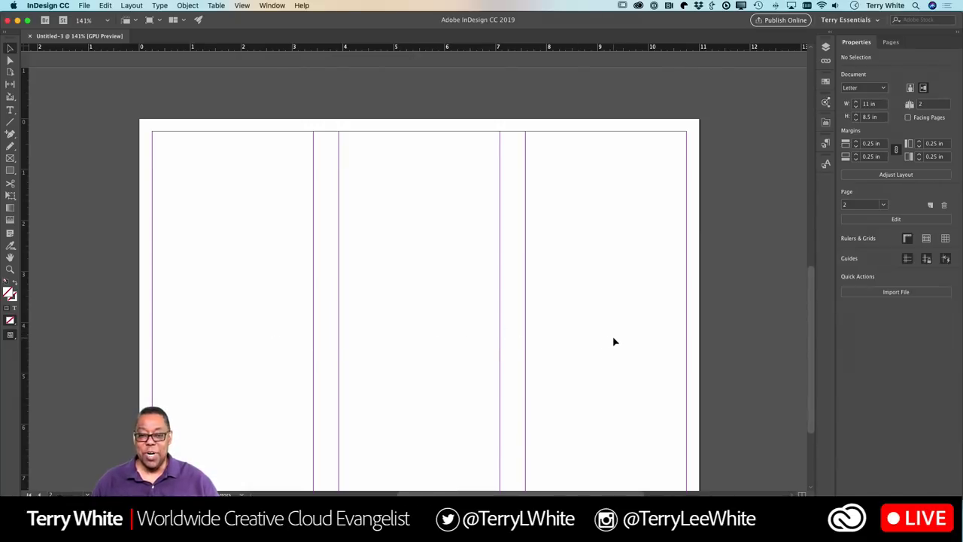
{"action": "scroll", "coordinate": [613, 342], "scroll_direction": "up", "scroll_amount": 6}
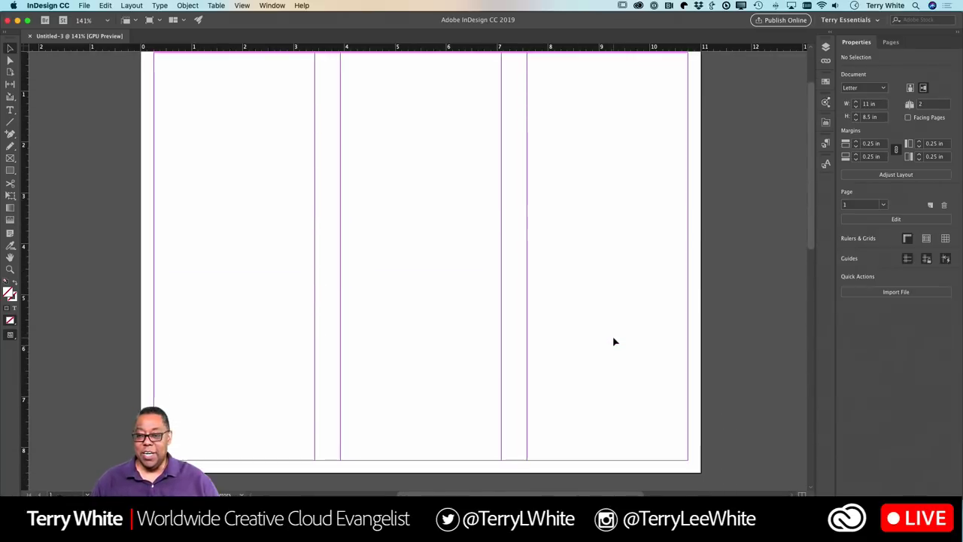
{"action": "scroll", "coordinate": [612, 340], "scroll_direction": "right", "scroll_amount": 3}
{"action": "scroll", "coordinate": [613, 339], "scroll_direction": "up", "scroll_amount": 2}
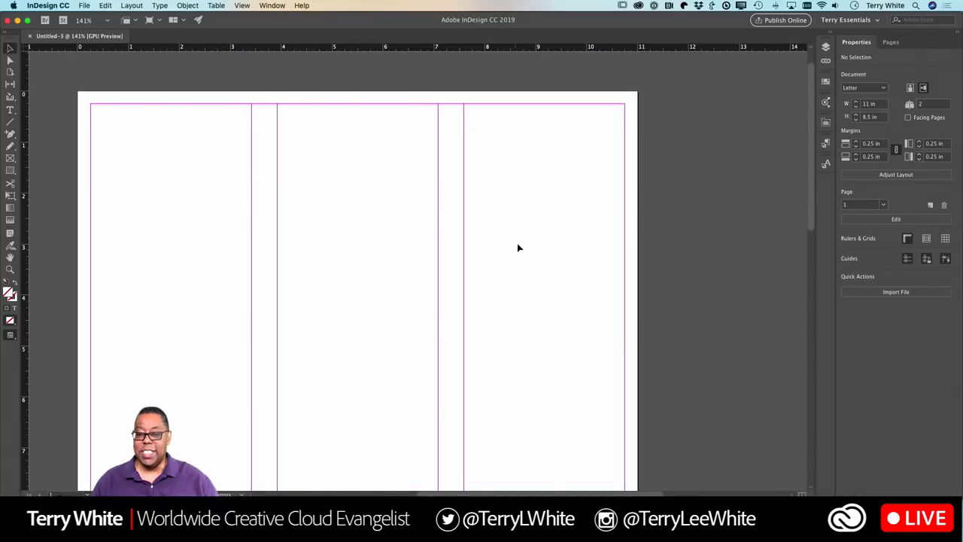
{"action": "scroll", "coordinate": [525, 218], "scroll_direction": "down", "scroll_amount": 3}
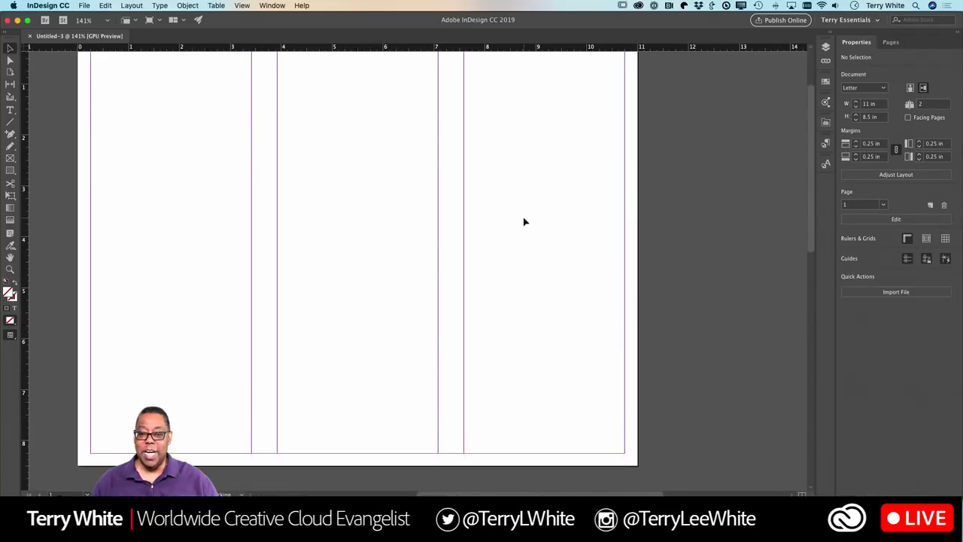
{"action": "scroll", "coordinate": [524, 221], "scroll_direction": "up", "scroll_amount": 1}
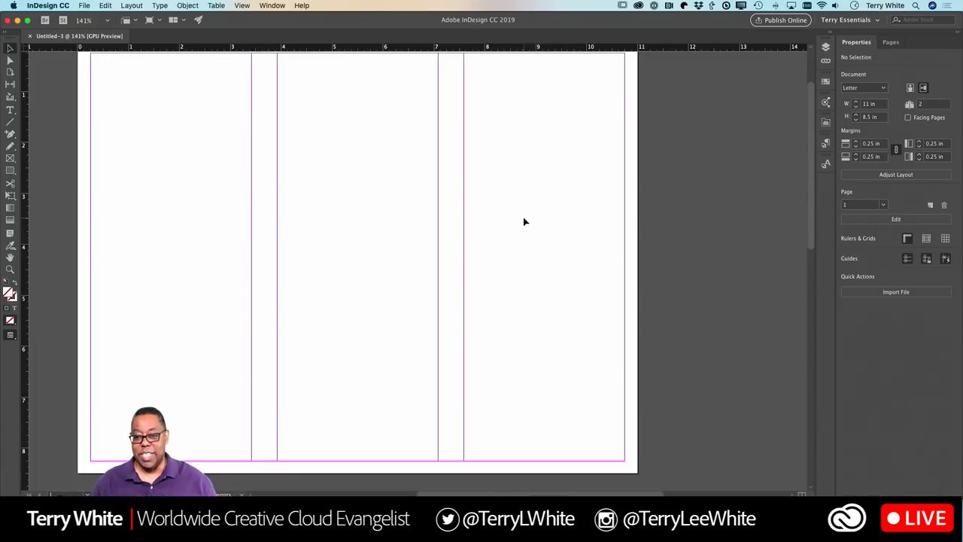
{"action": "scroll", "coordinate": [525, 222], "scroll_direction": "up", "scroll_amount": 1}
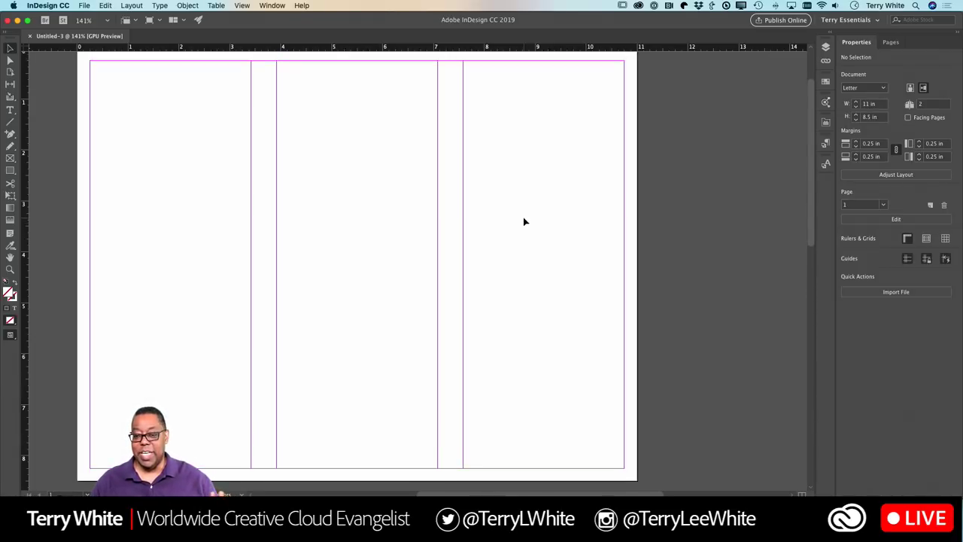
{"action": "scroll", "coordinate": [524, 221], "scroll_direction": "up", "scroll_amount": 1}
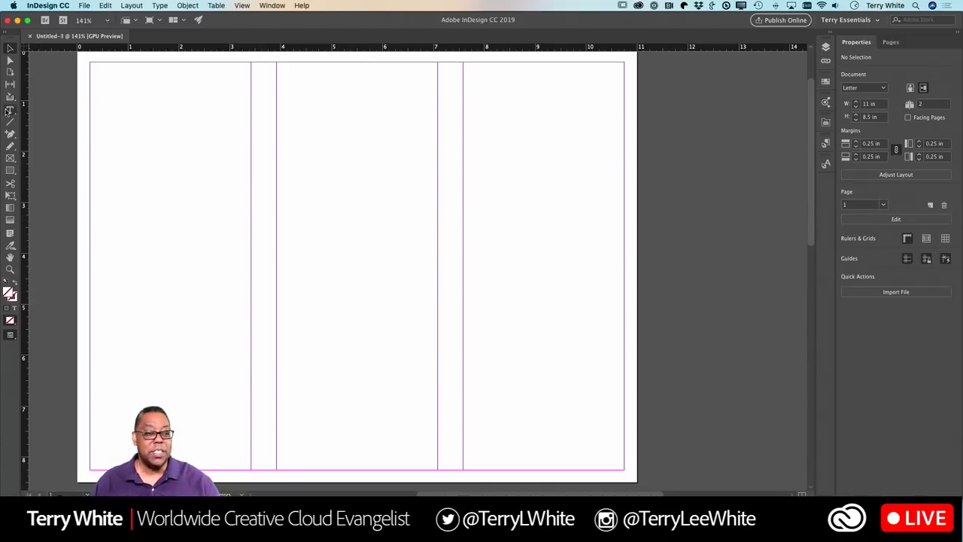
- Draw a text frame about 3.17 by 3.83 in at the top of page 1's third column and select it as an object
{"action": "left_click", "coordinate": [9, 110]}
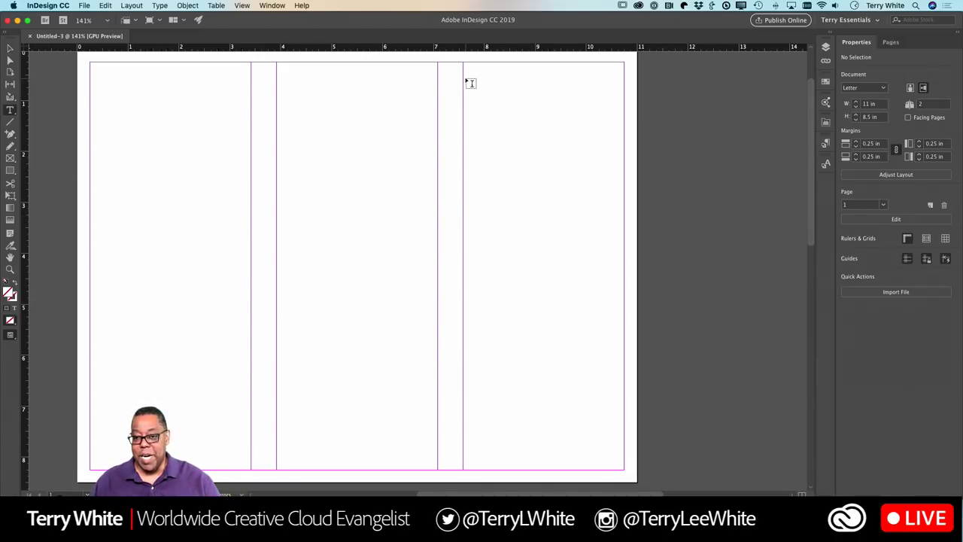
{"action": "scroll", "coordinate": [470, 80], "scroll_direction": "up", "scroll_amount": 1}
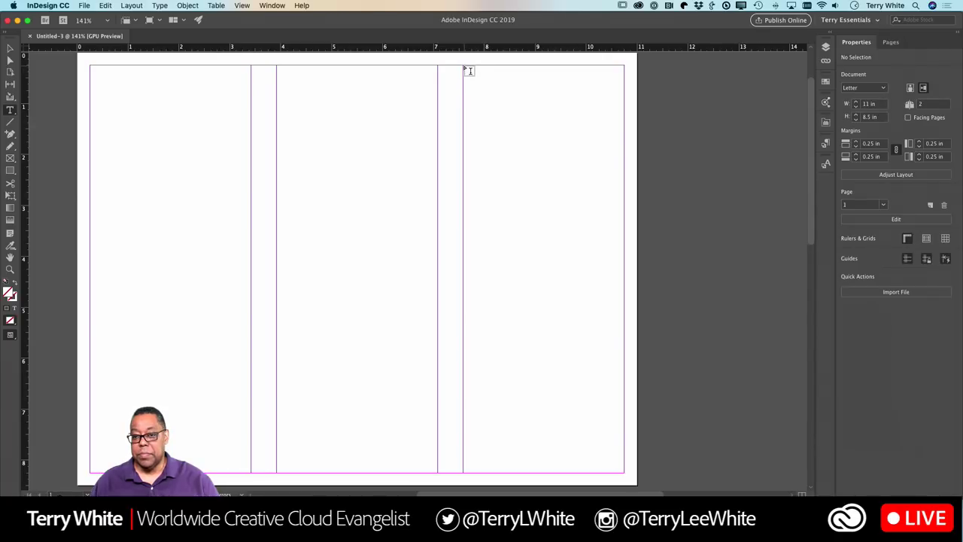
{"action": "left_click_drag", "start_coordinate": [464, 67], "coordinate": [624, 259]}
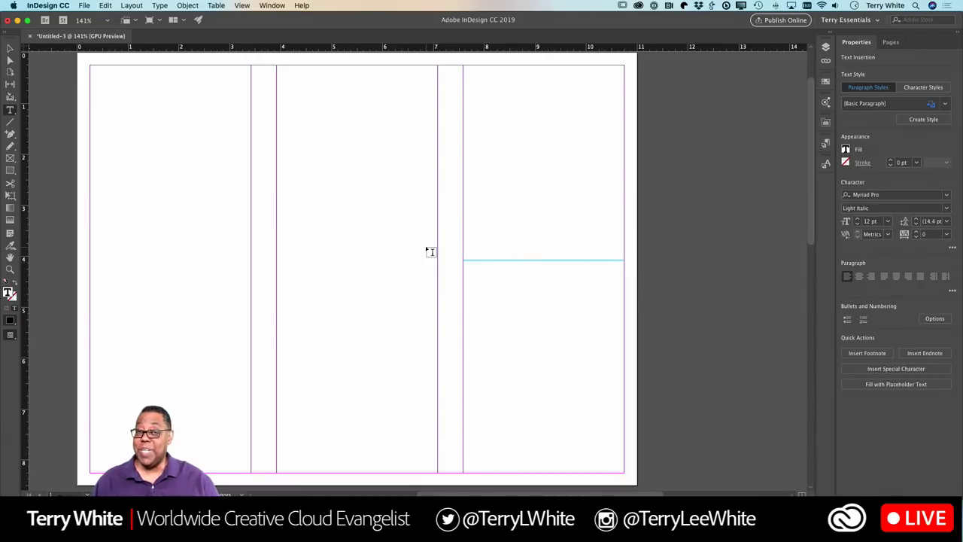
{"action": "left_click", "coordinate": [10, 50]}
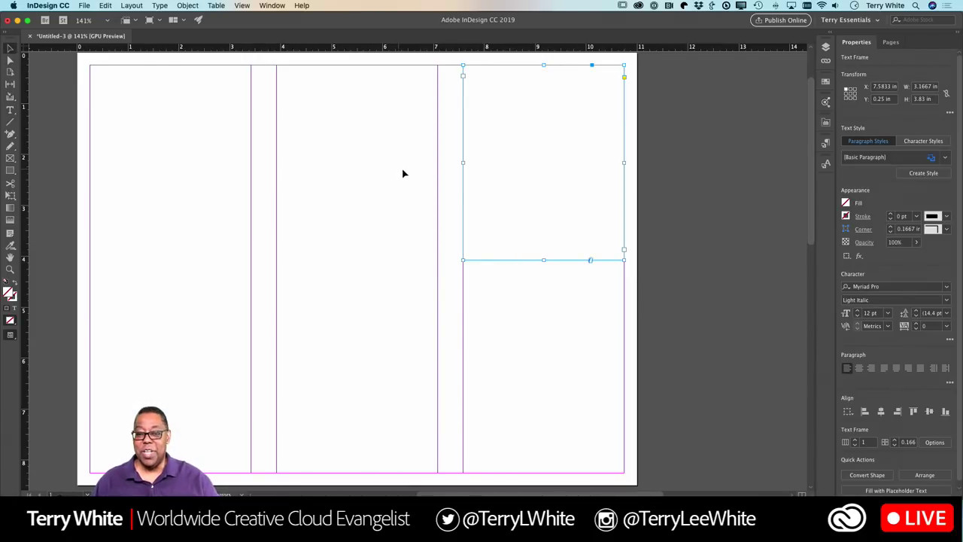
- Add a vertical ruler guide in the middle of the gutter between columns two and three, and align the text frame's inner edge to the third column
{"action": "left_click_drag", "start_coordinate": [464, 162], "coordinate": [477, 161]}
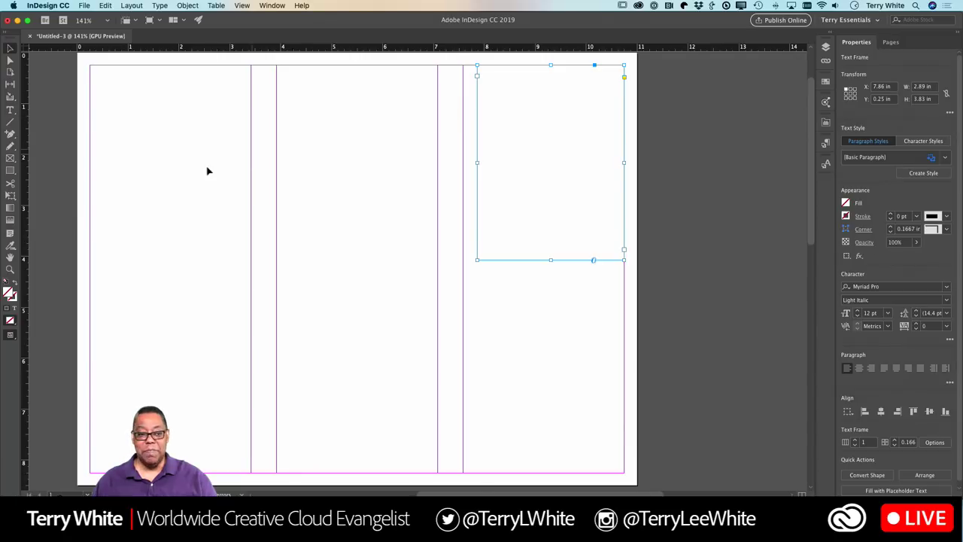
{"action": "left_click_drag", "start_coordinate": [28, 222], "coordinate": [450, 222]}
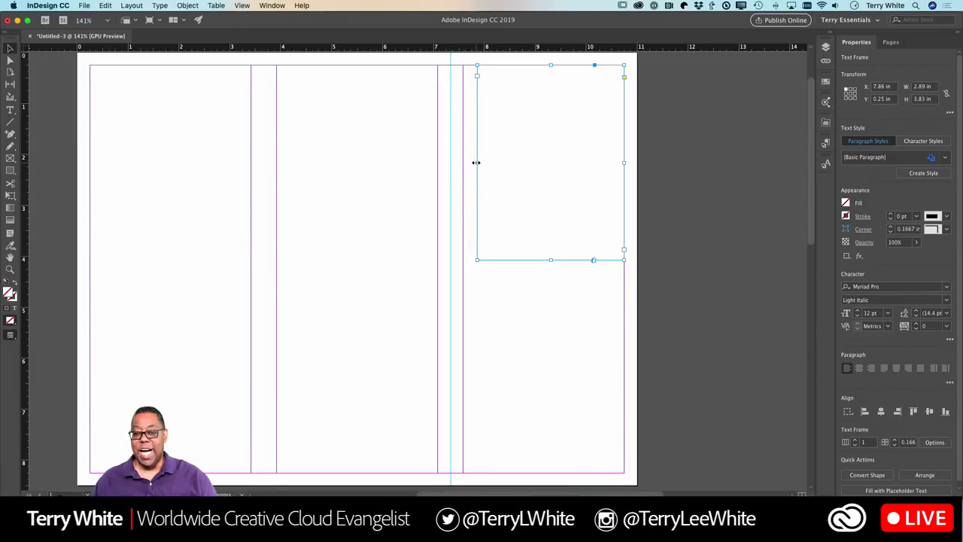
{"action": "left_click_drag", "start_coordinate": [475, 163], "coordinate": [462, 164]}
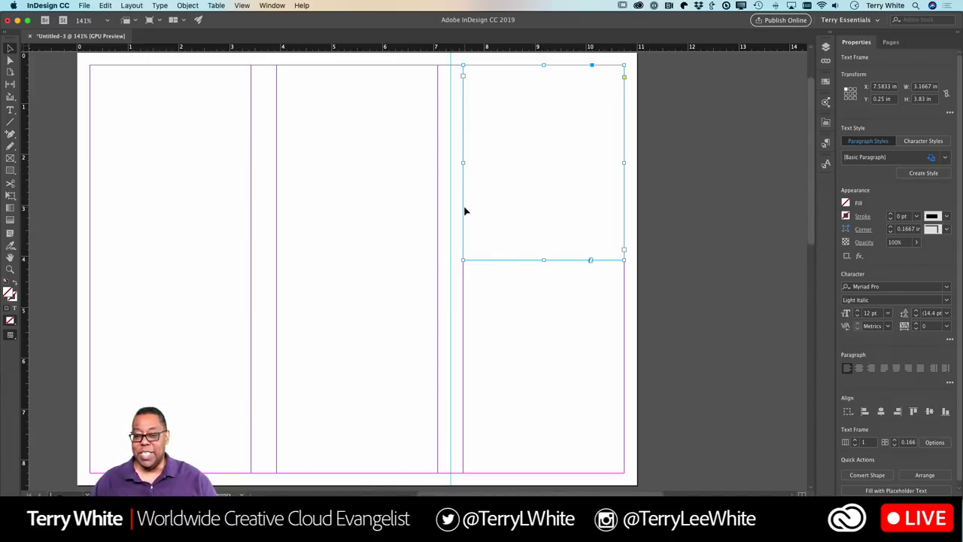
- Enter the headline "Don’t be a wimp" in the text frame at the top of the third column
{"action": "double_click", "coordinate": [497, 133]}
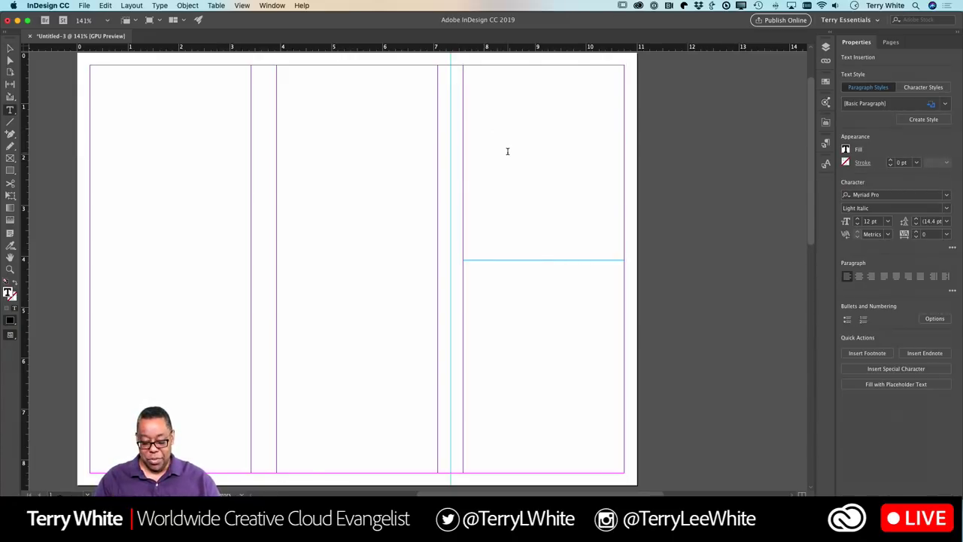
{"action": "type", "text": "Don’t"}
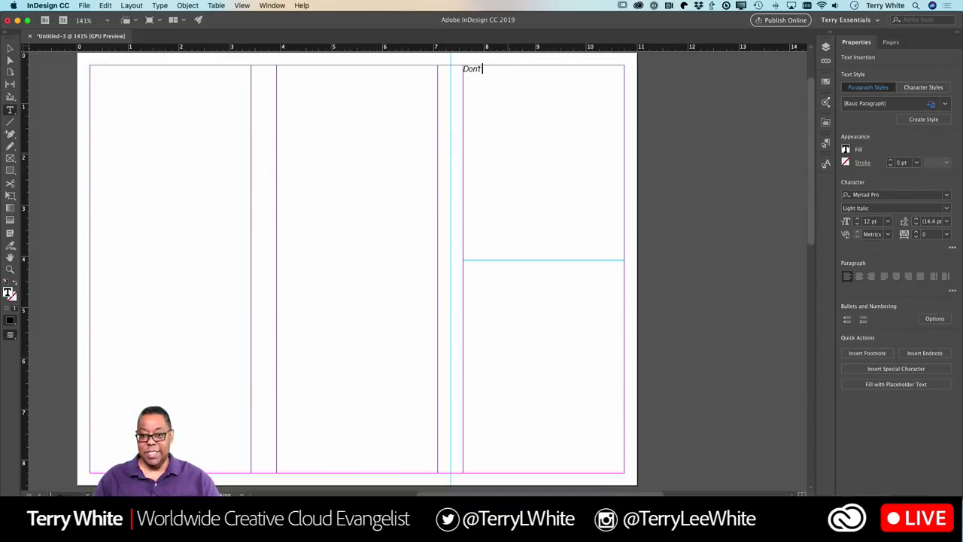
{"action": "type", "text": " do"}
{"action": "key", "text": "BackSpace"}
{"action": "key", "text": "BackSpace"}
{"action": "type", "text": "b"}
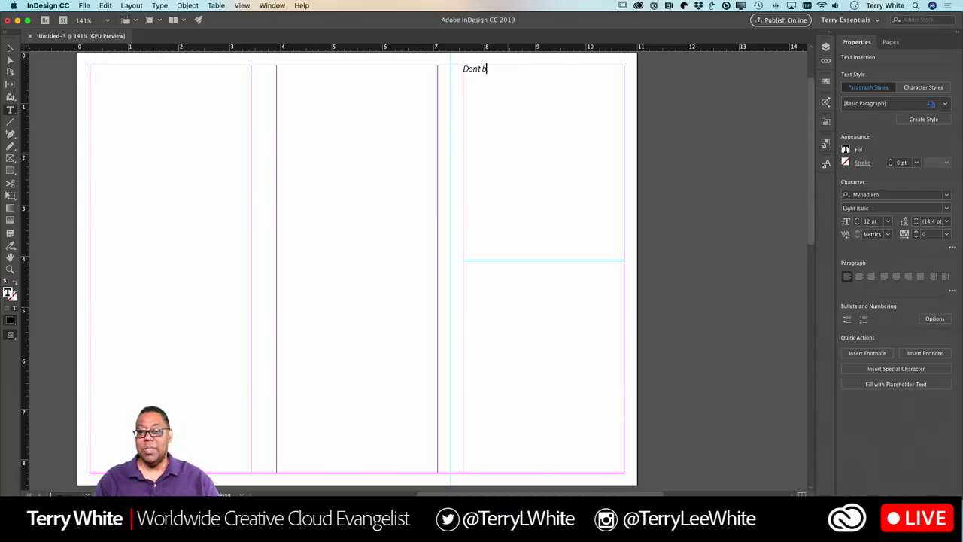
{"action": "type", "text": "e a wimp"}
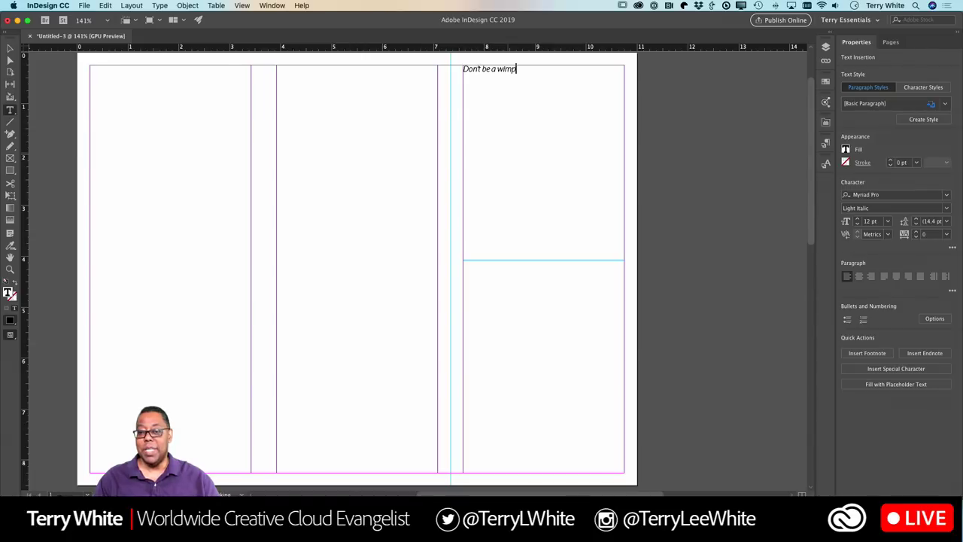
- Enlarge the whole headline text to 70 pt
{"action": "key", "text": "super+a"}
{"action": "key", "text": "super+shift+period"}
{"action": "key", "text": "super+shift+period"}
{"action": "key", "text": "super+shift+period"}
{"action": "key", "text": "super+shift+period"}
{"action": "key", "text": "super+shift+period"}
{"action": "key", "text": "super+shift+period"}
{"action": "key", "text": "super+shift+period"}
{"action": "key", "text": "super+shift+period"}
{"action": "key", "text": "super+shift+period"}
{"action": "key", "text": "super+shift+period"}
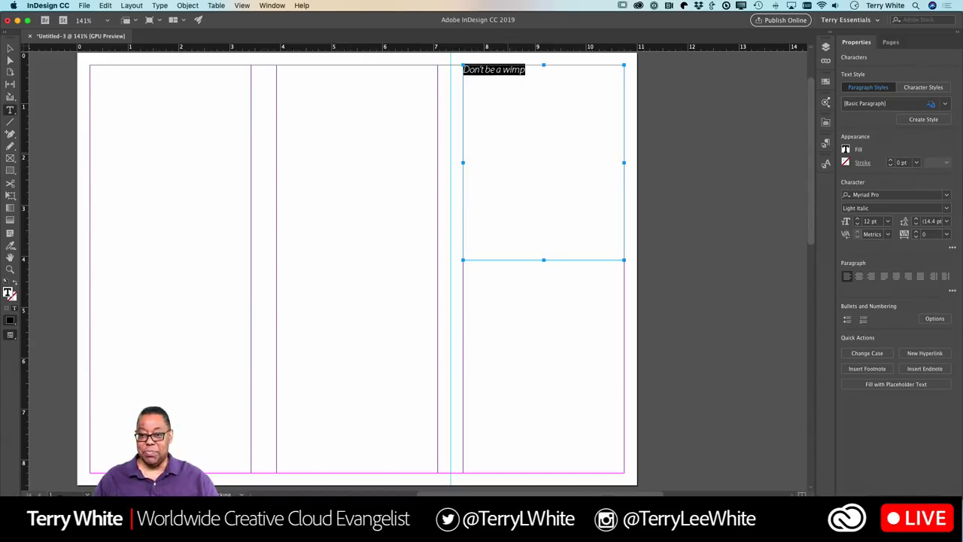
{"action": "key", "text": "super+shift+period"}
{"action": "key", "text": "super+shift+period"}
{"action": "key", "text": "super+shift+period"}
{"action": "key", "text": "super+shift+period"}
{"action": "key", "text": "super+shift+period"}
{"action": "key", "text": "super+shift+period"}
{"action": "key", "text": "super+shift+period"}
{"action": "key", "text": "super+shift+period"}
{"action": "key", "text": "super+shift+period"}
{"action": "key", "text": "super+shift+period"}
{"action": "key", "text": "super+shift+period"}
{"action": "key", "text": "super+shift+period"}
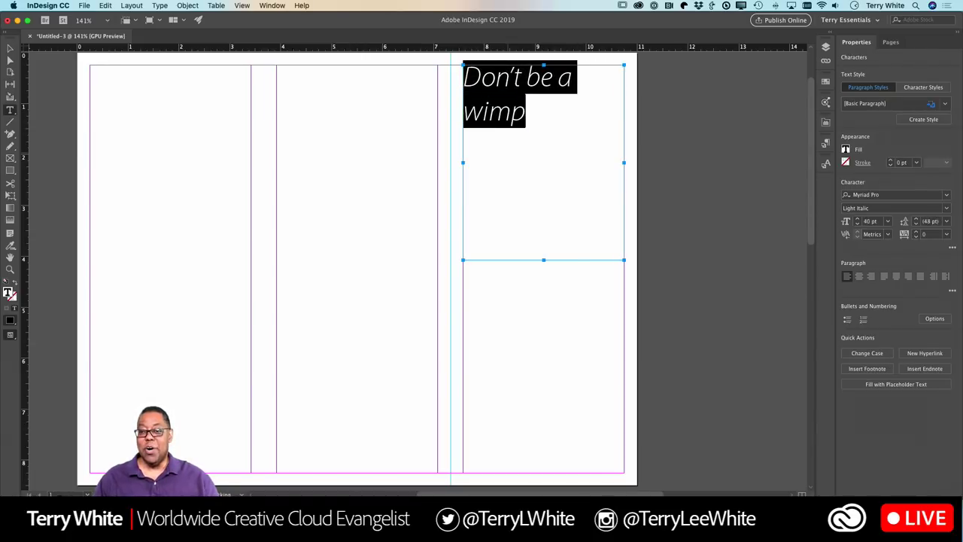
{"action": "key", "text": "super+shift+period"}
{"action": "key", "text": "super+shift+period"}
{"action": "key", "text": "super+shift+period"}
{"action": "key", "text": "super+shift+period"}
{"action": "key", "text": "super+shift+period"}
{"action": "key", "text": "super+shift+period"}
{"action": "key", "text": "super+shift+period"}
{"action": "key", "text": "super+shift+period"}
{"action": "key", "text": "super+shift+period"}
{"action": "key", "text": "super+shift+period"}
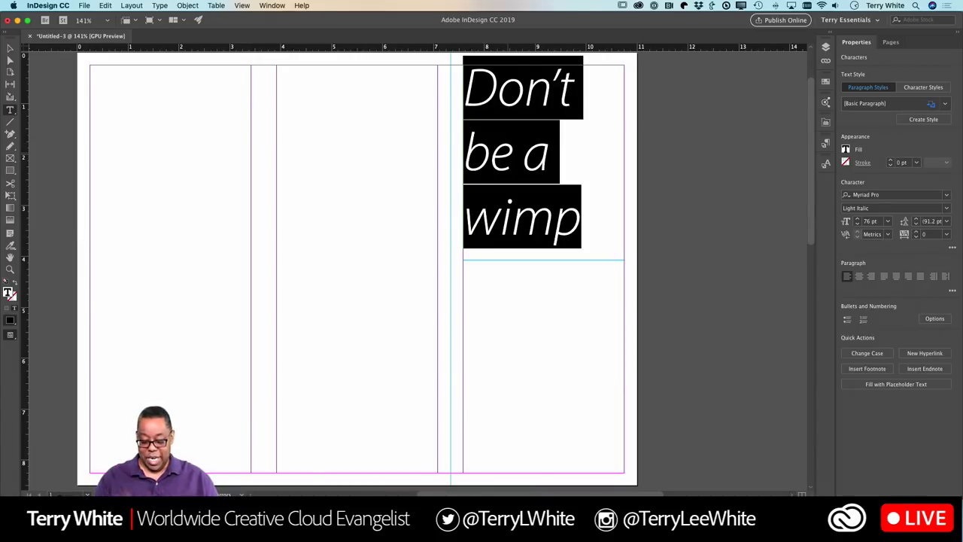
{"action": "key", "text": "super+shift+comma"}
{"action": "key", "text": "super+shift+comma"}
{"action": "key", "text": "super+shift+comma"}
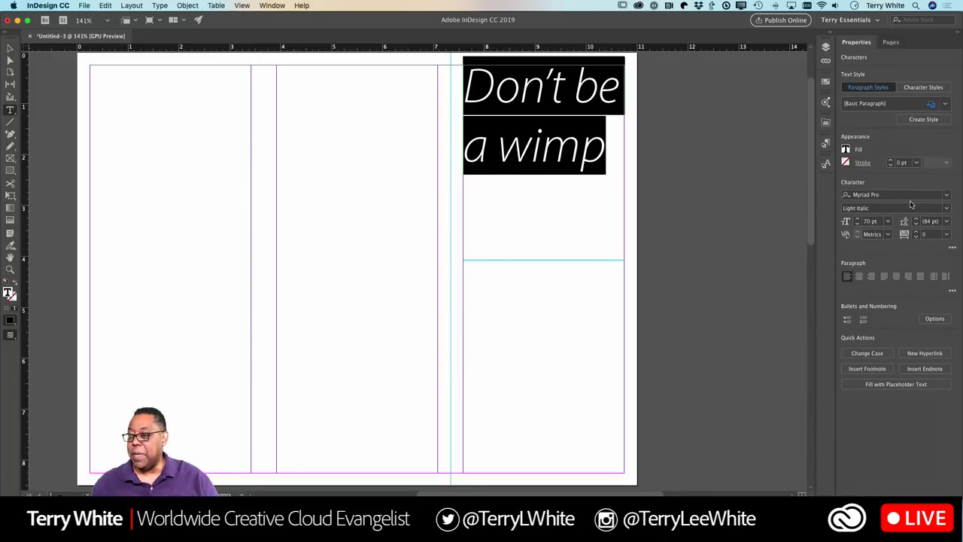
- Filter the fonts to decorative, activated Adobe fonts and apply Sneakers Pro to the headline
{"action": "left_click", "coordinate": [948, 196]}
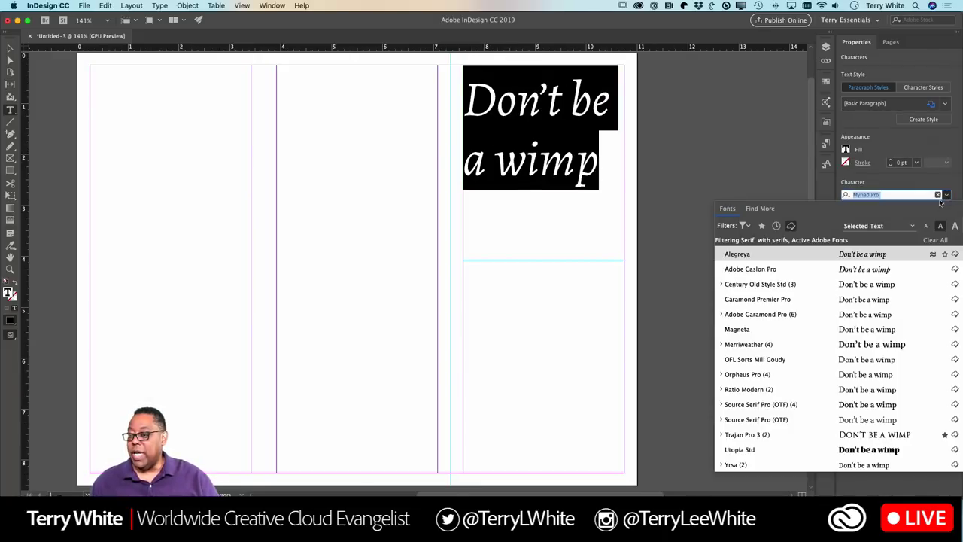
{"action": "left_click", "coordinate": [791, 226]}
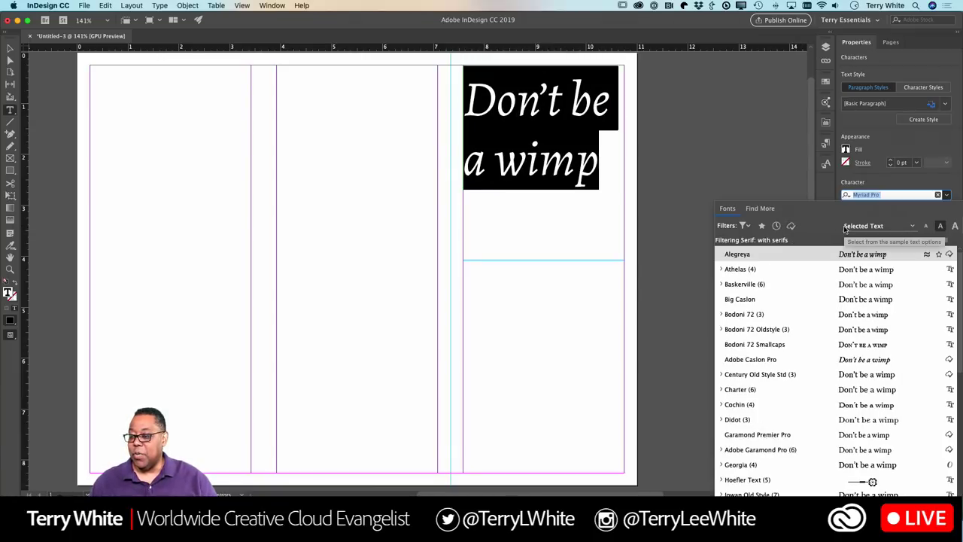
{"action": "left_click", "coordinate": [746, 227]}
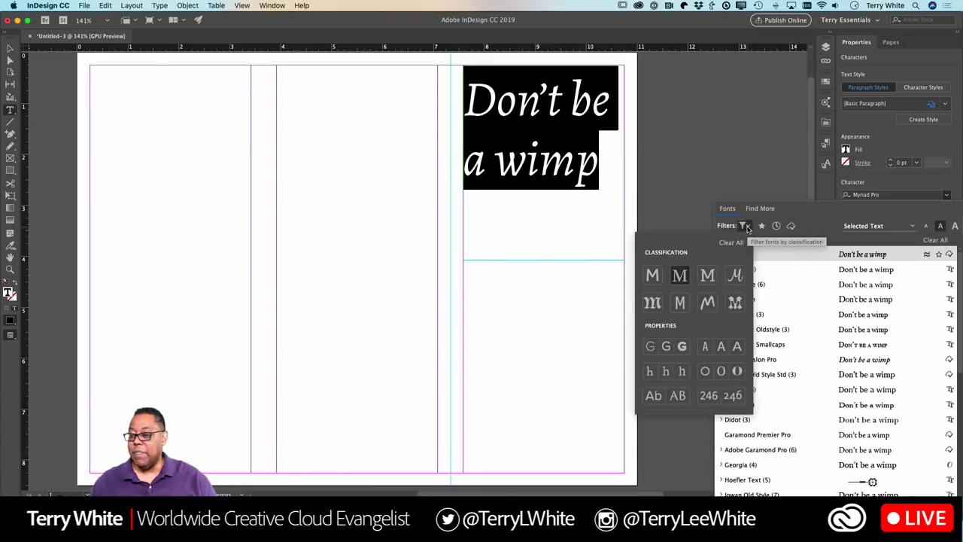
{"action": "left_click", "coordinate": [736, 303]}
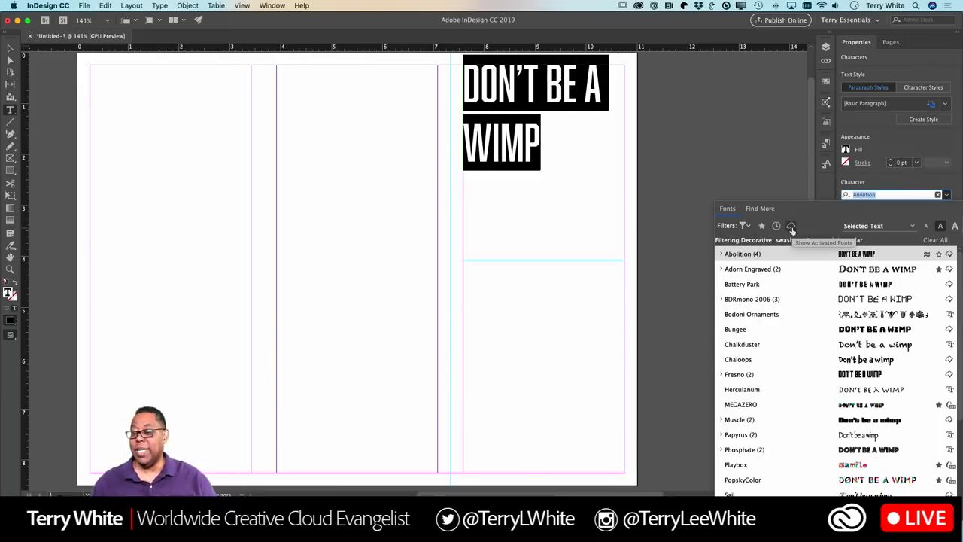
{"action": "left_click", "coordinate": [791, 225]}
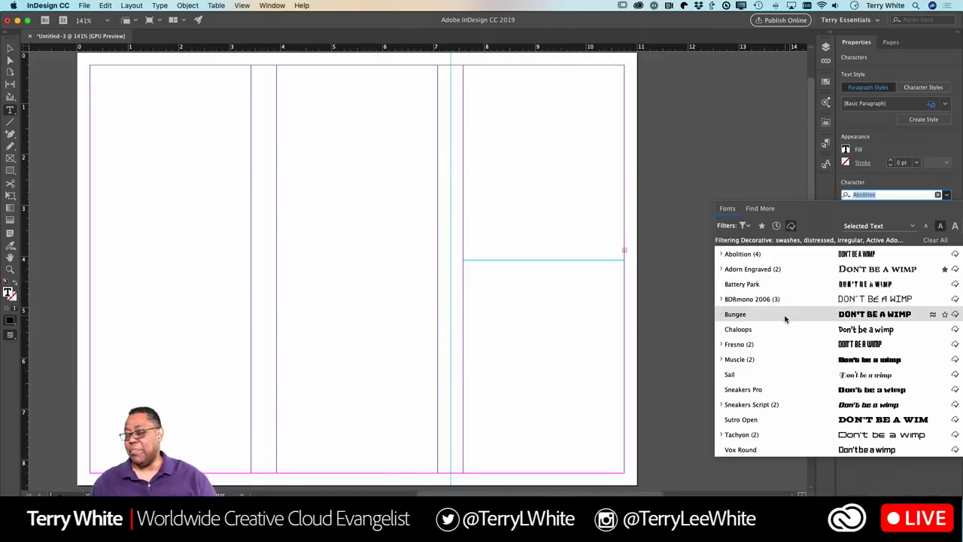
{"action": "left_click", "coordinate": [791, 390]}
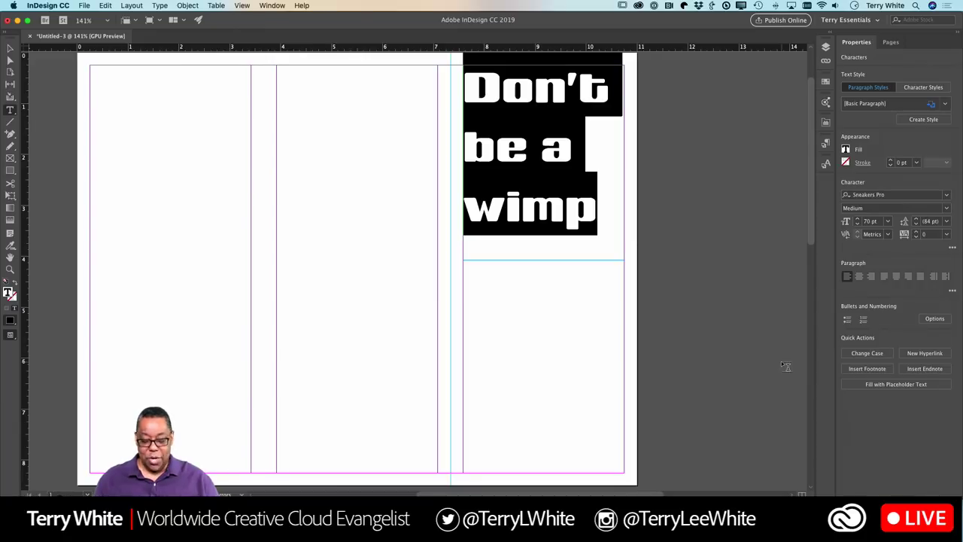
- Tighten the headline's leading to 48 pt
{"action": "key", "text": "alt+Up"}
{"action": "key", "text": "alt+Up"}
{"action": "key", "text": "alt+Up"}
{"action": "key", "text": "alt+Up"}
{"action": "key", "text": "alt+Up"}
{"action": "key", "text": "alt+Up"}
{"action": "key", "text": "alt+Up"}
{"action": "key", "text": "alt+Up"}
{"action": "key", "text": "alt+Up"}
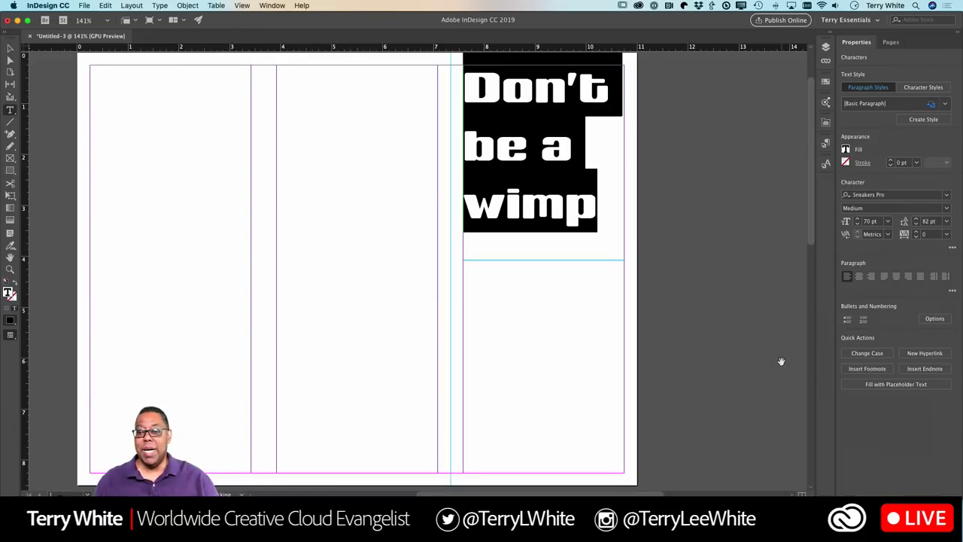
{"action": "key", "text": "alt+Up"}
{"action": "key", "text": "alt+Up"}
{"action": "key", "text": "alt+Up"}
{"action": "key", "text": "alt+Up"}
{"action": "key", "text": "alt+Up"}
{"action": "key", "text": "alt+Up"}
{"action": "key", "text": "alt+Up"}
{"action": "key", "text": "alt+Up"}
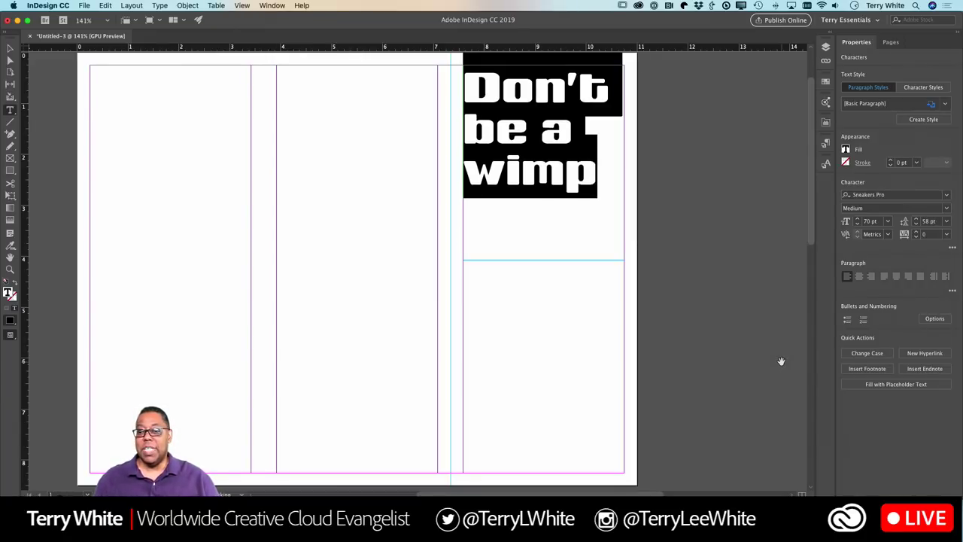
{"action": "key", "text": "alt+Down"}
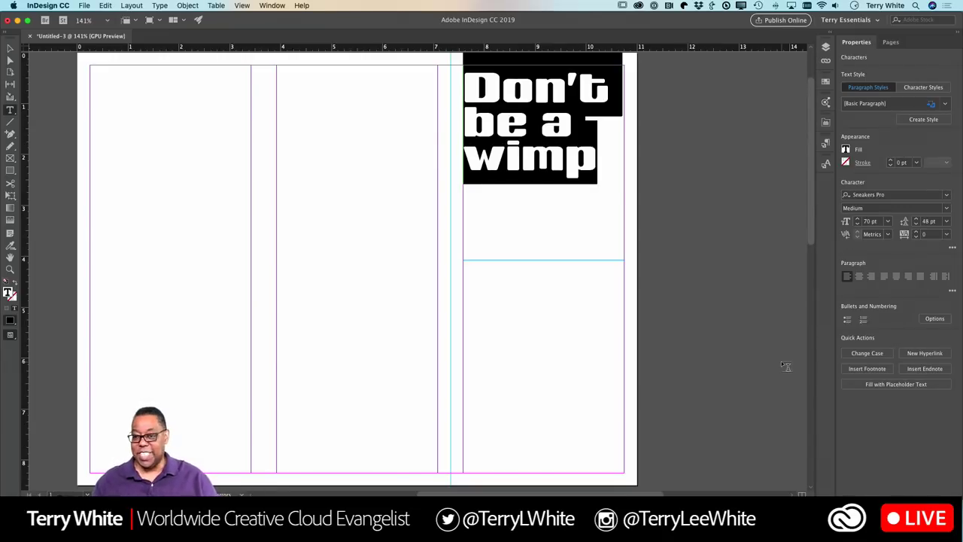
- Set the headline's font size to 76 pt and its leading to 52 pt
{"action": "key", "text": "super+shift+period"}
{"action": "key", "text": "super+shift+period"}
{"action": "key", "text": "super+shift+period"}
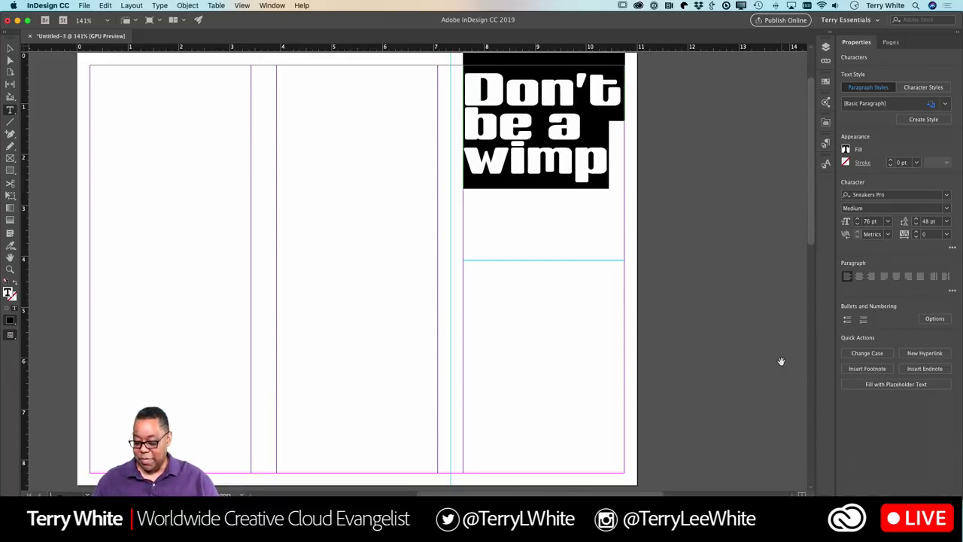
{"action": "key", "text": "alt+Down"}
{"action": "key", "text": "alt+Down"}
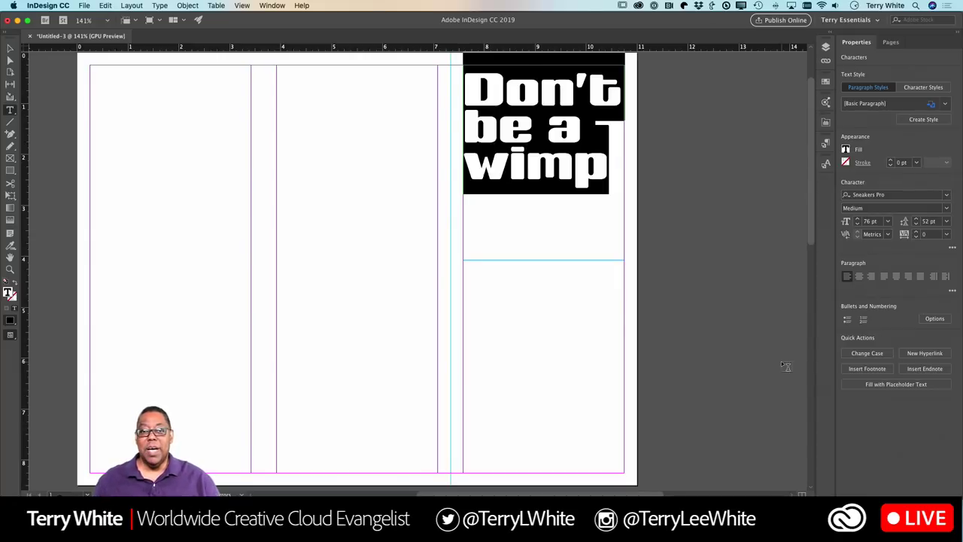
- Shorten the headline's text frame to about 2.52 in high so it ends just below the text
{"action": "left_click", "coordinate": [11, 49]}
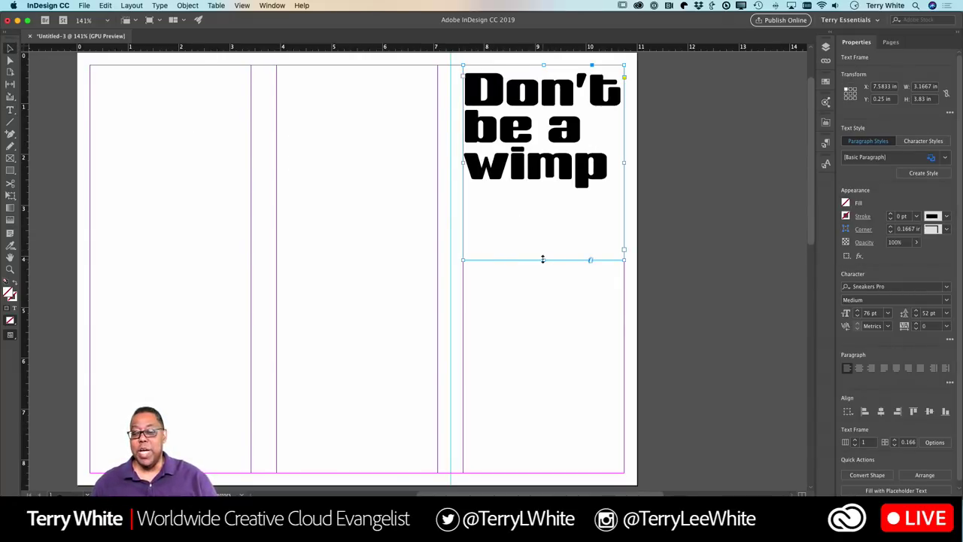
{"action": "left_click_drag", "start_coordinate": [543, 259], "coordinate": [542, 193]}
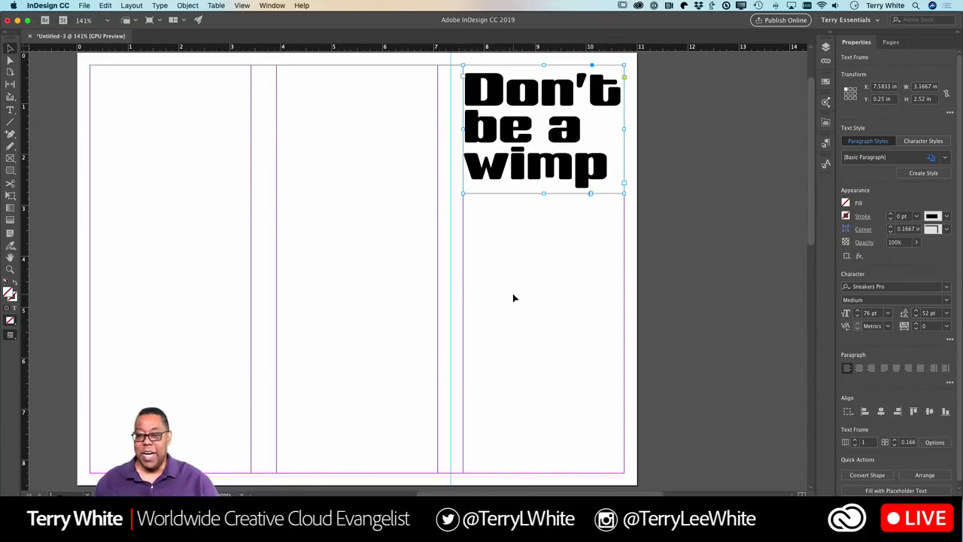
- Change the headline's last word to "wimp!", reduce all its text to 74 pt, and select the frame as an object
{"action": "double_click", "coordinate": [600, 160]}
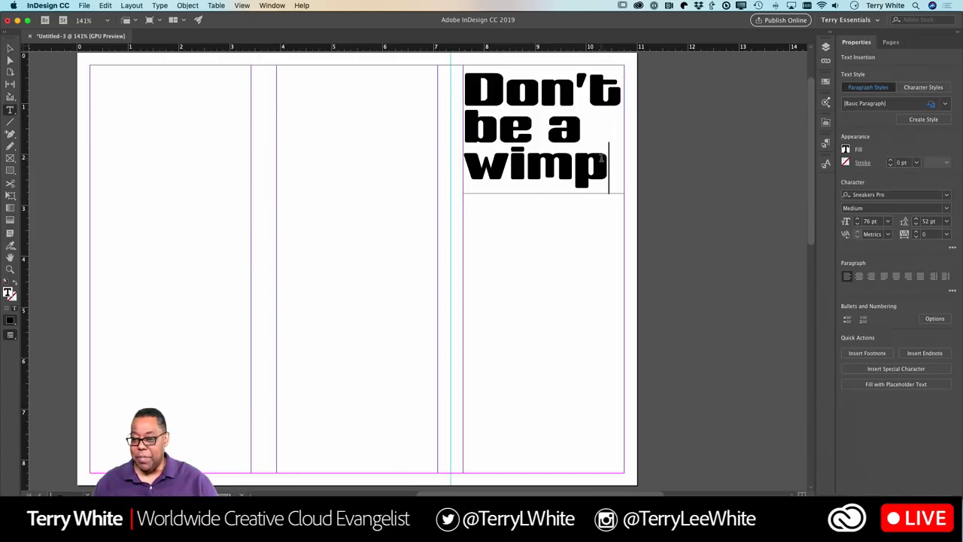
{"action": "key", "text": "BackSpace"}
{"action": "key", "text": "BackSpace"}
{"action": "key", "text": "BackSpace"}
{"action": "key", "text": "BackSpace"}
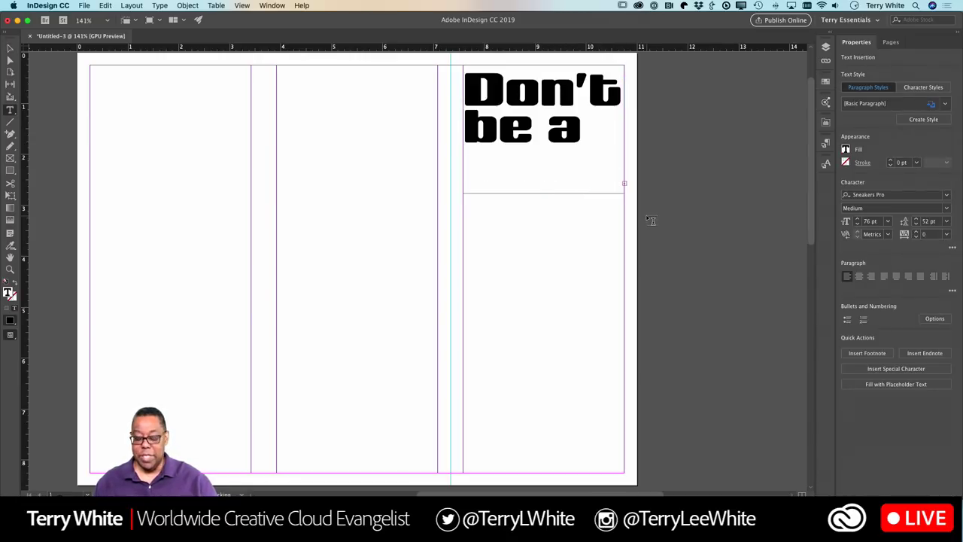
{"action": "key", "text": "super+a"}
{"action": "key", "text": "super+shift+comma"}
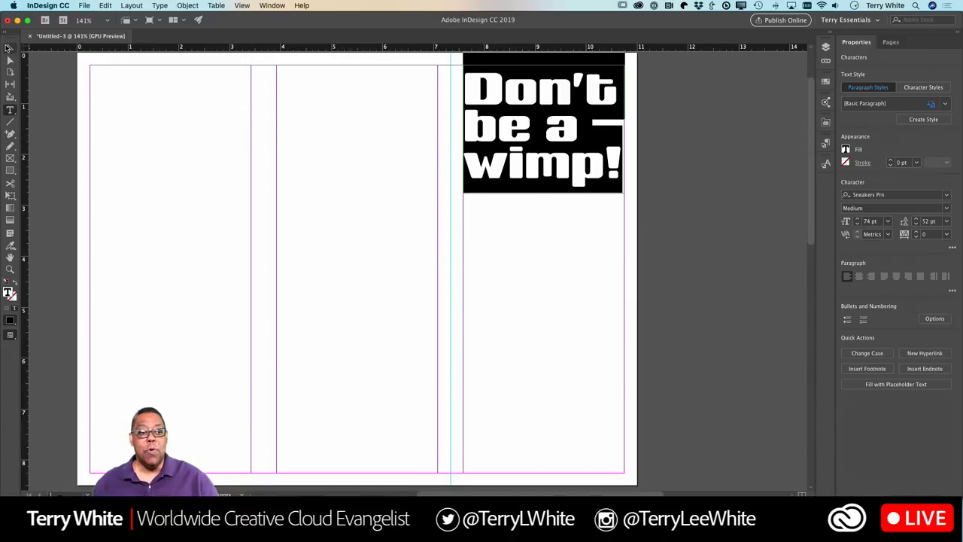
{"action": "left_click", "coordinate": [10, 48]}
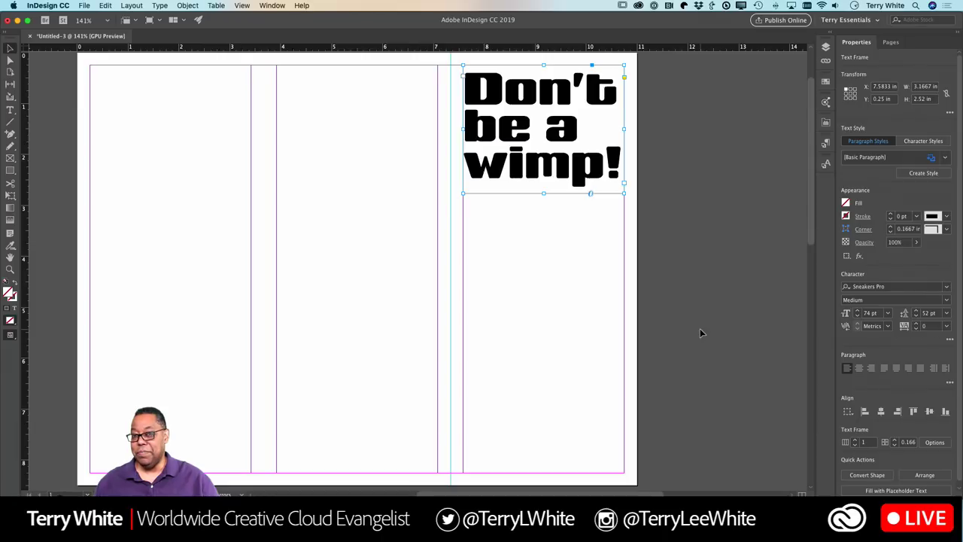
- Draw a rectangular image frame about 3.17 by 2.07 in across the third column, just below the headline
{"action": "left_click", "coordinate": [9, 158]}
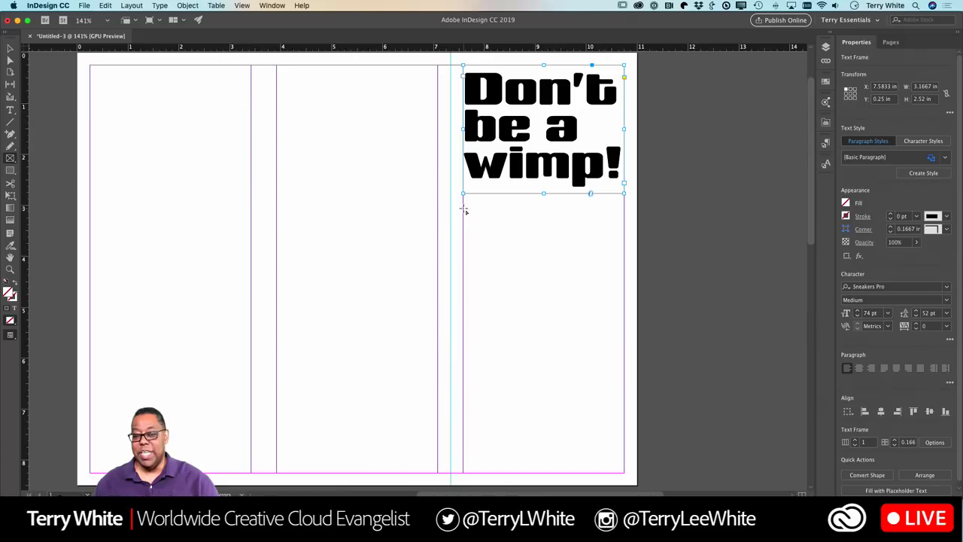
{"action": "left_click_drag", "start_coordinate": [464, 210], "coordinate": [624, 314]}
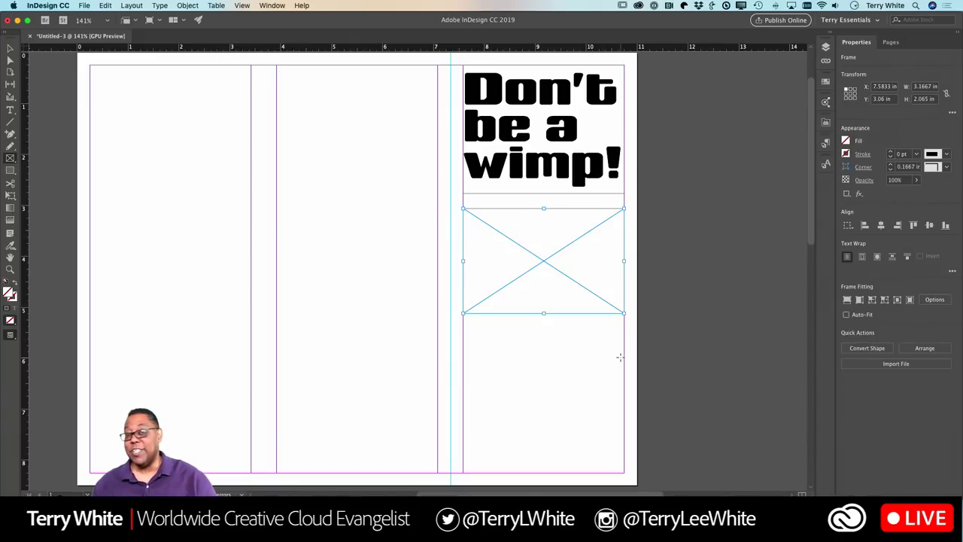
- Place the Adobe Stock "strength" photo of a figure on a rock at sunset in the image frame and apply Content-Aware Fit
{"action": "left_click", "coordinate": [825, 125]}
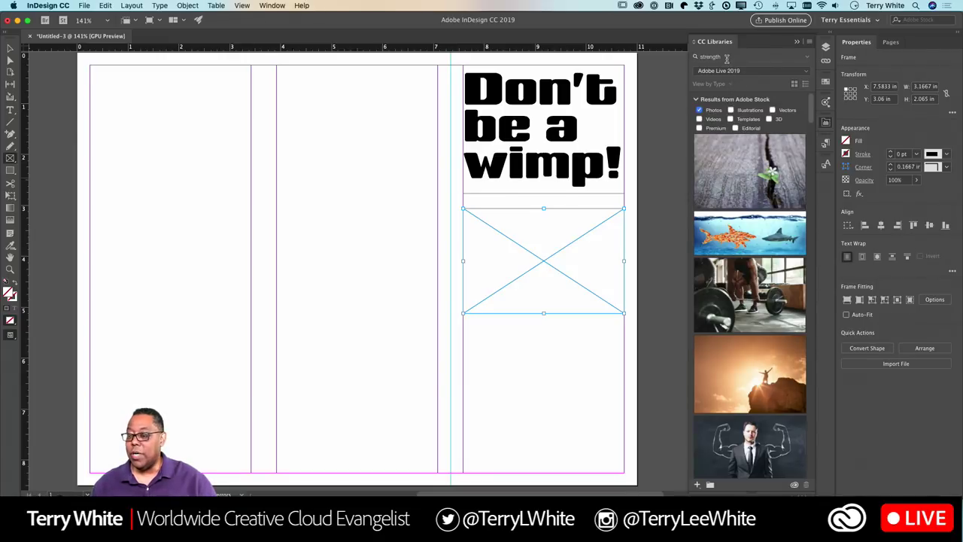
{"action": "mouse_move", "coordinate": [764, 297]}
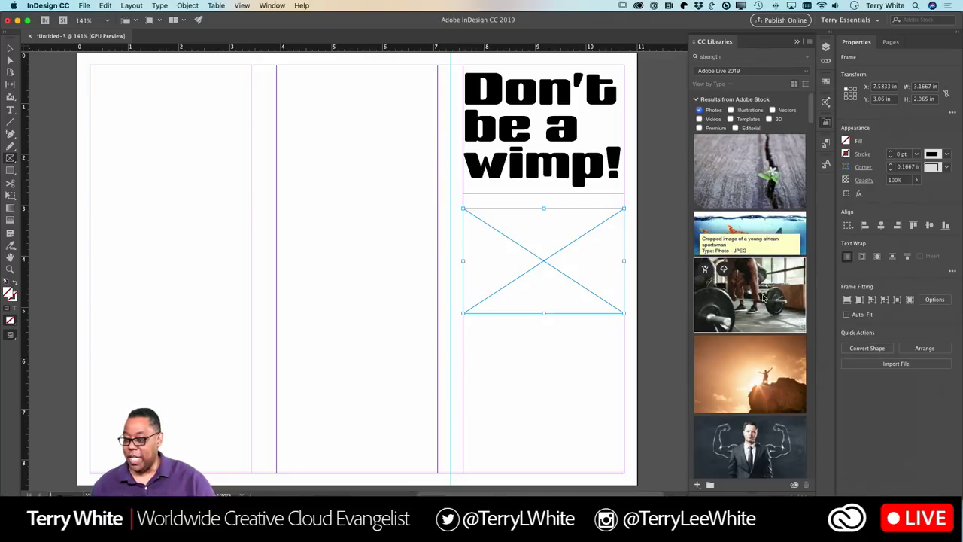
{"action": "left_click_drag", "start_coordinate": [760, 383], "coordinate": [527, 273]}
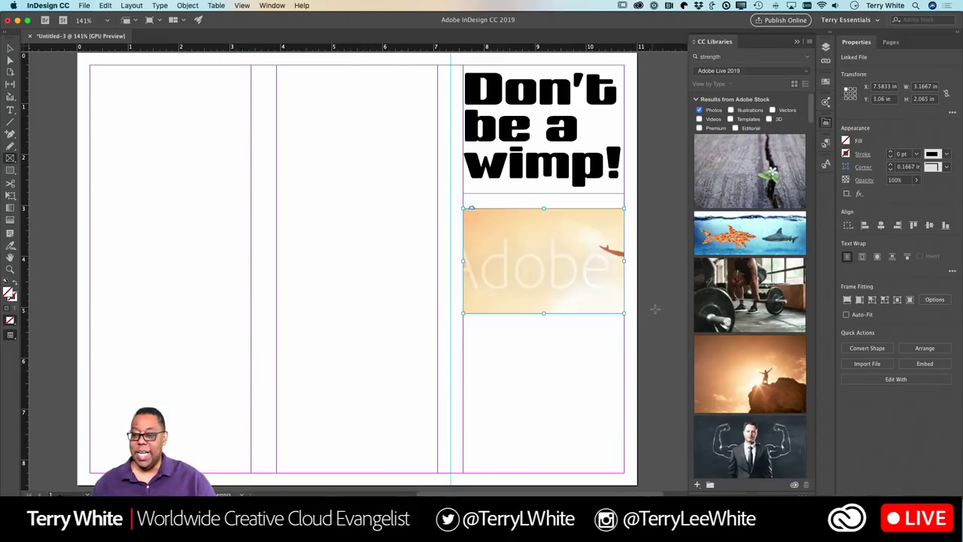
{"action": "left_click", "coordinate": [797, 42]}
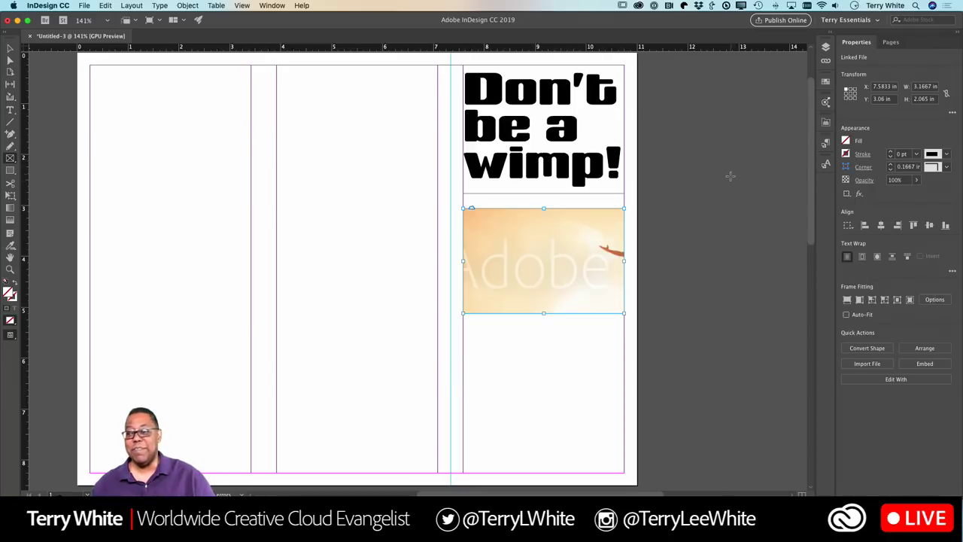
{"action": "left_click", "coordinate": [910, 300]}
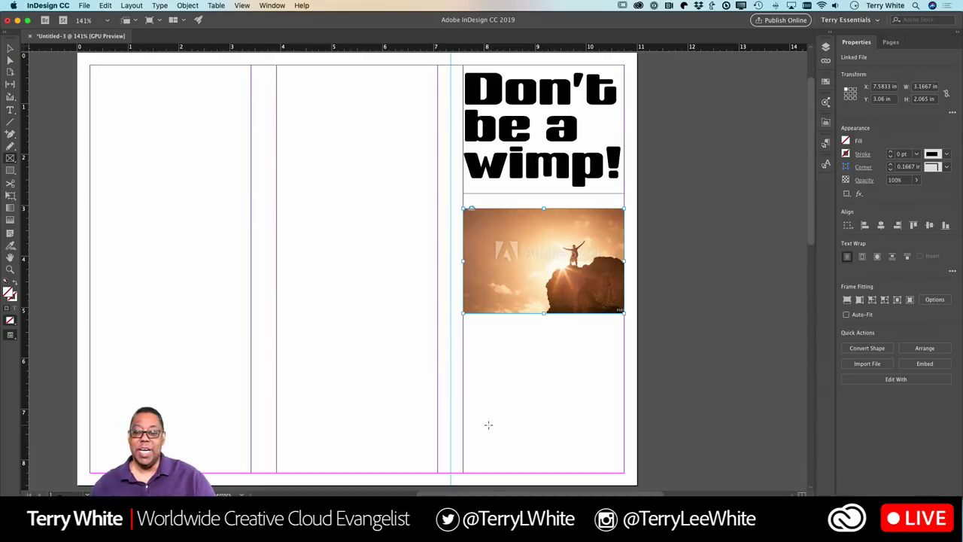
- Draw a text frame about 3.17 by 1.67 in across the third column, below the sunset photo
{"action": "left_click", "coordinate": [11, 113]}
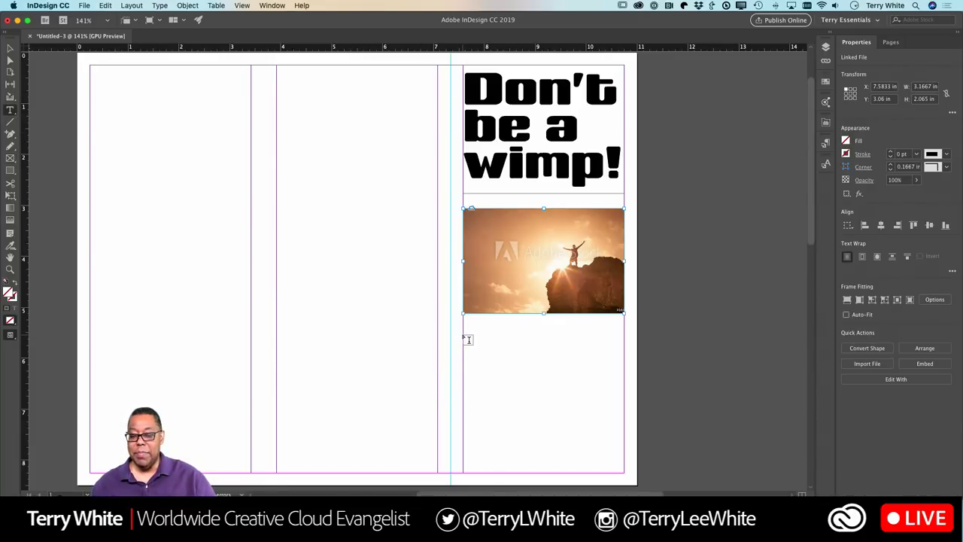
{"action": "left_click_drag", "start_coordinate": [463, 335], "coordinate": [585, 432]}
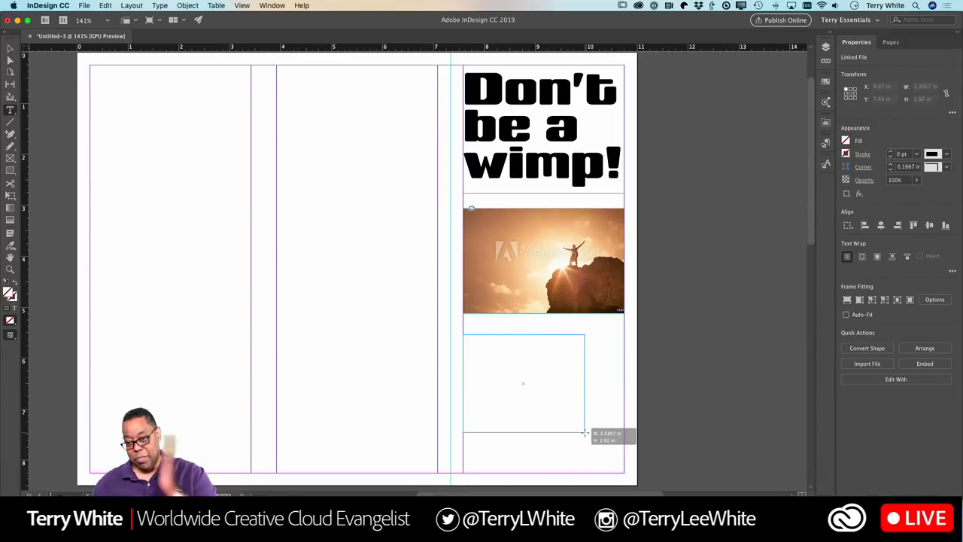
{"action": "left_click_drag", "start_coordinate": [584, 432], "coordinate": [624, 422]}
{"action": "left_click", "coordinate": [522, 370]}
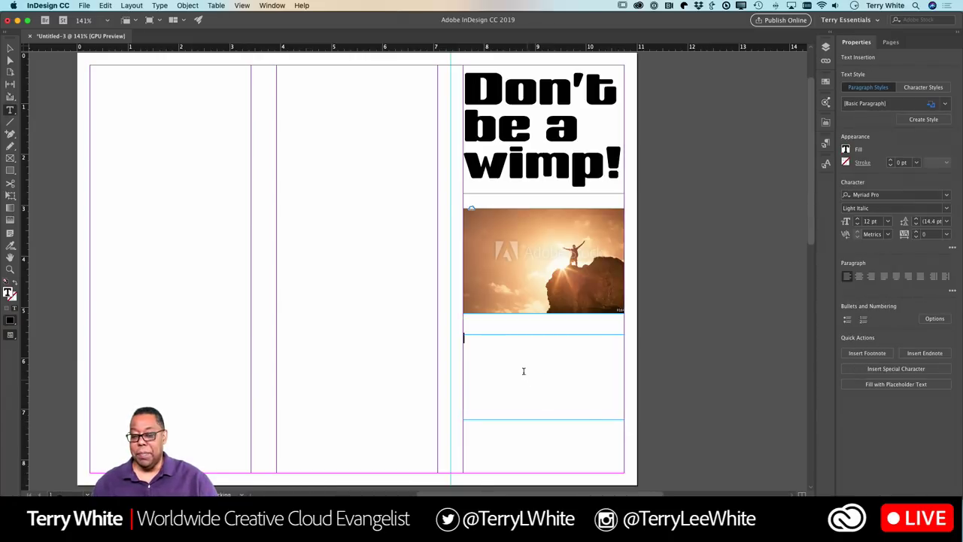
{"action": "type", "text": "We"}
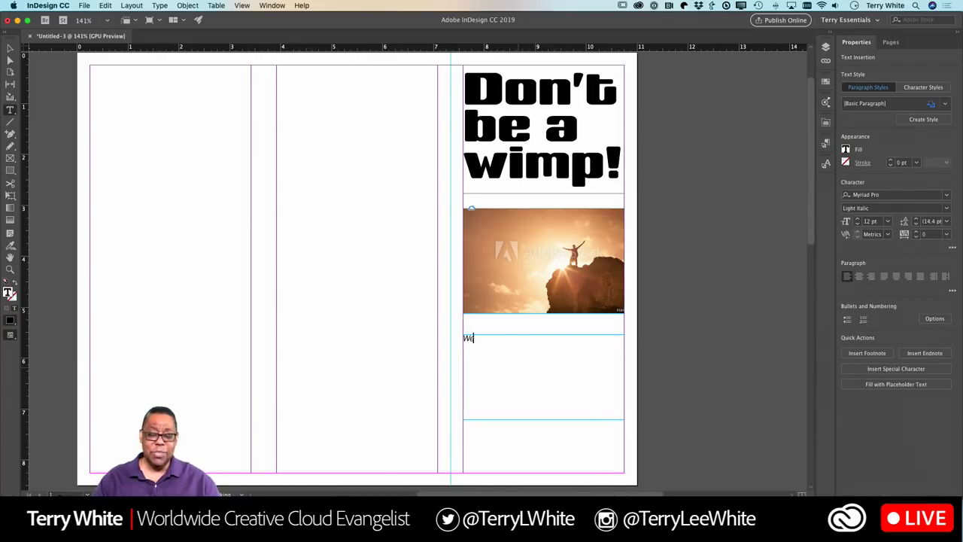
{"action": "type", "text": " w"}
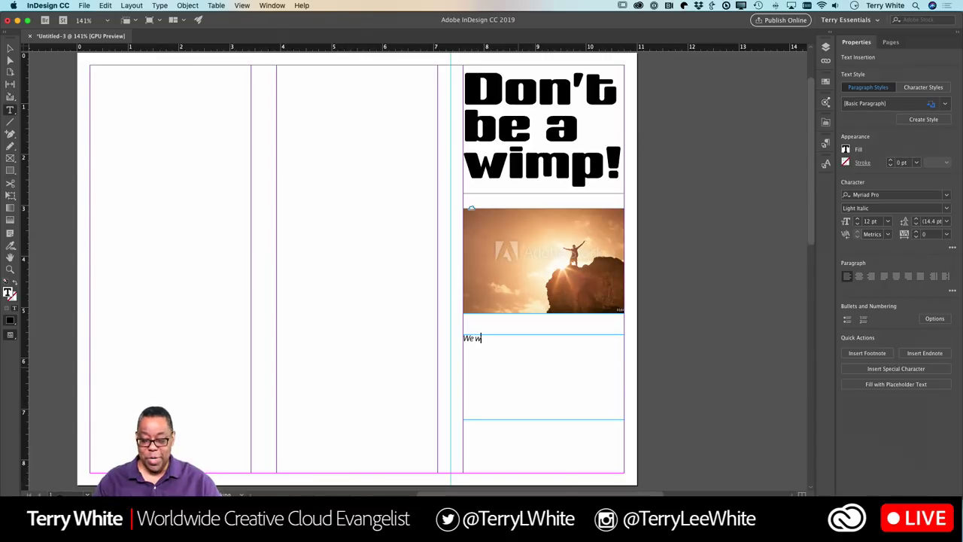
{"action": "type", "text": "ill make"}
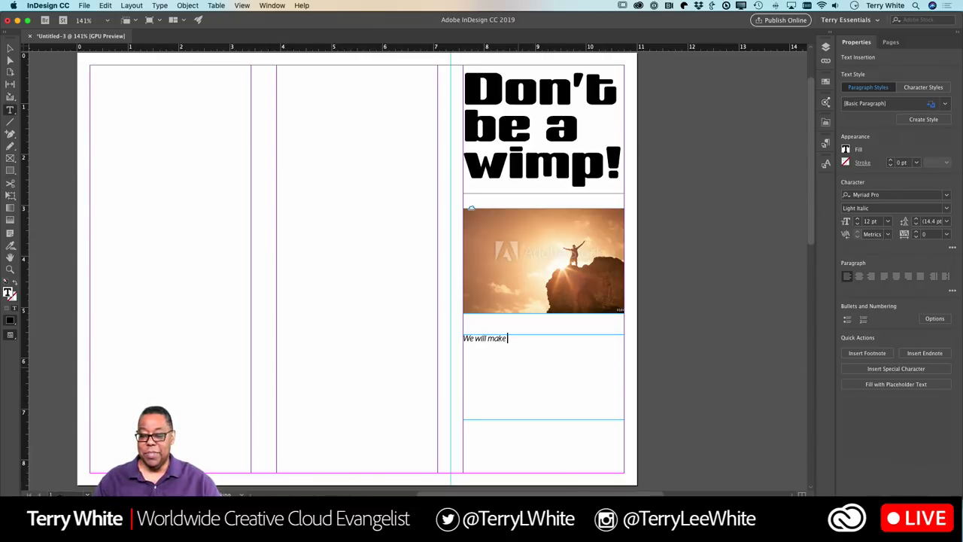
{"action": "type", "text": " you stronger."}
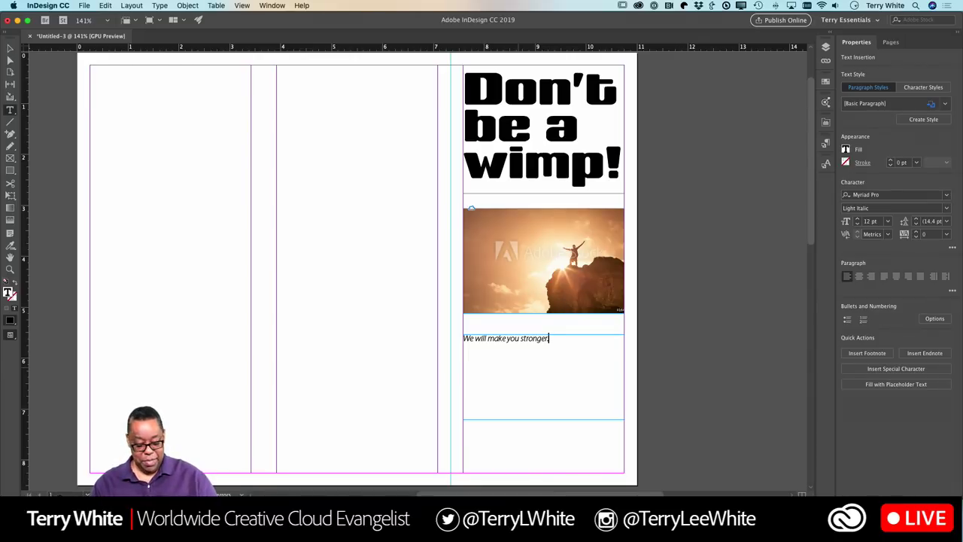
{"action": "key", "text": "super+a"}
{"action": "key", "text": "BackSpace"}
- Enter "Keep things aligned on the page" in the new text frame and select the whole line
{"action": "type", "text": "K"}
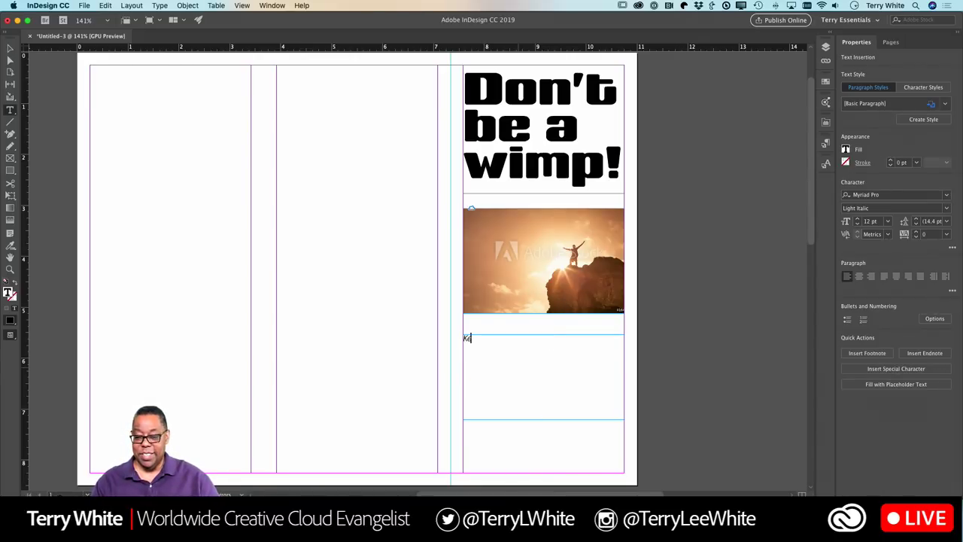
{"action": "type", "text": "eep things"}
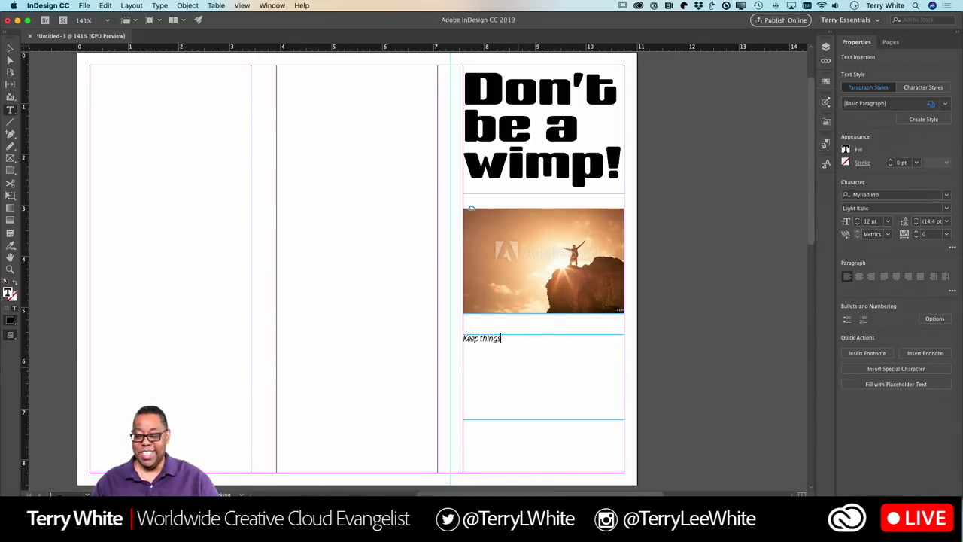
{"action": "type", "text": " alive"}
{"action": "key", "text": "BackSpace"}
{"action": "key", "text": "BackSpace"}
{"action": "type", "text": "g"}
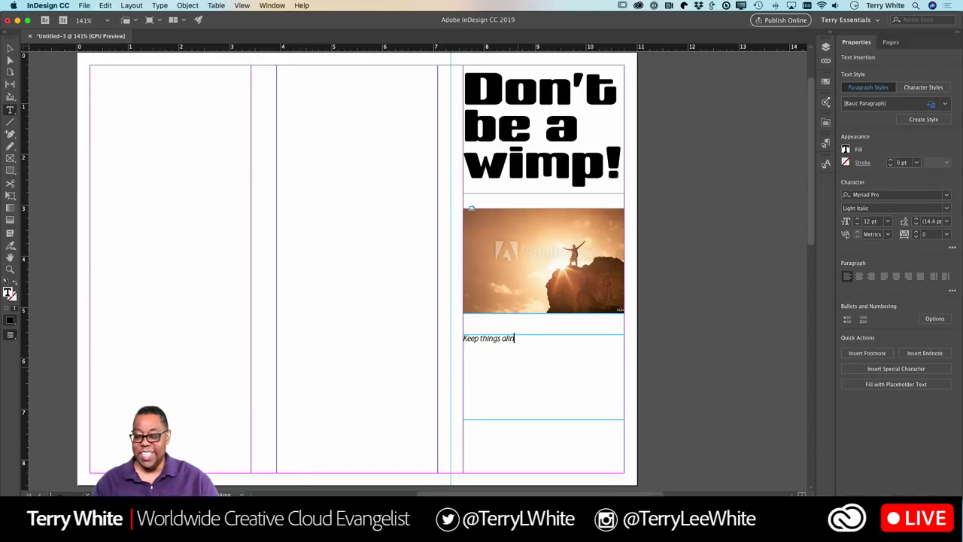
{"action": "type", "text": "ned on the"}
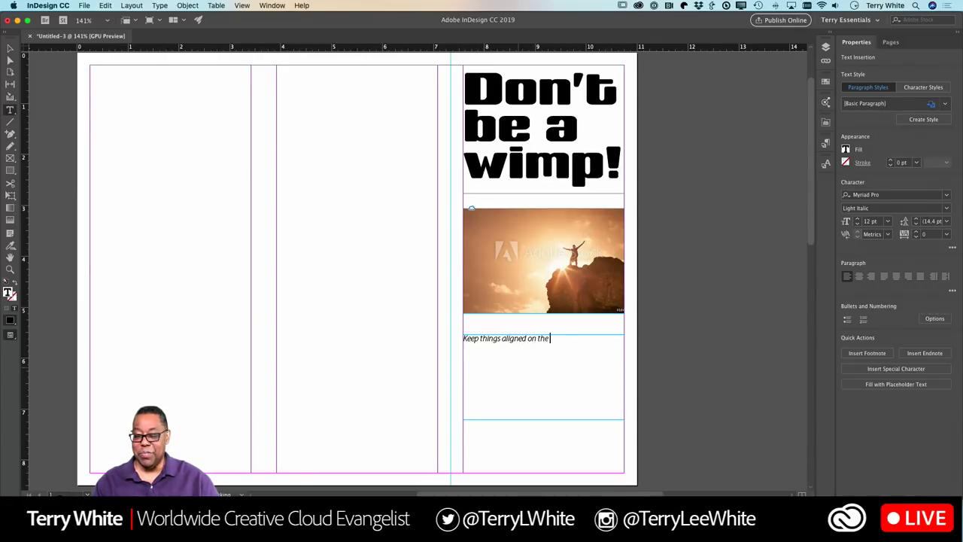
{"action": "type", "text": " page"}
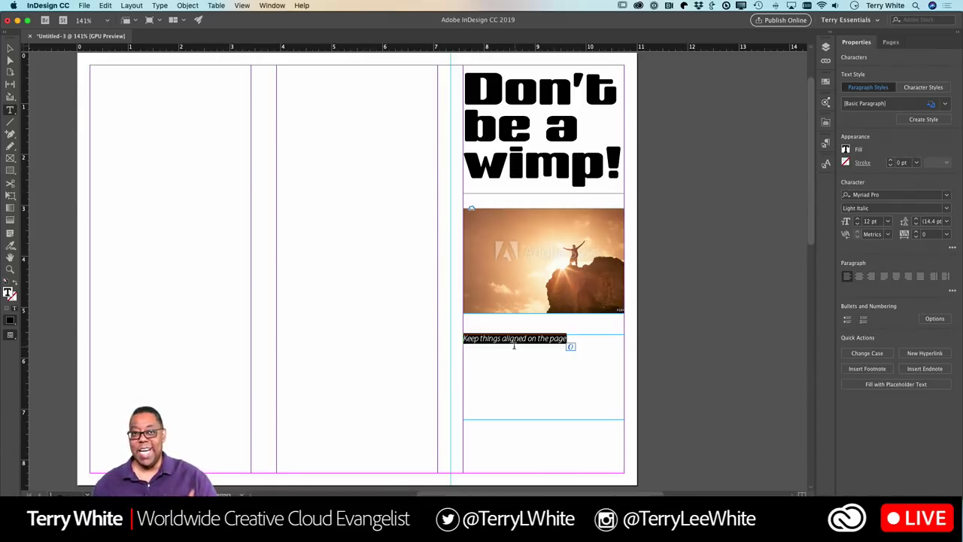
- Find active Adobe "light" fonts without the Decorative filter and apply Effra Light to the tagline below the photo
{"action": "left_click", "coordinate": [946, 209]}
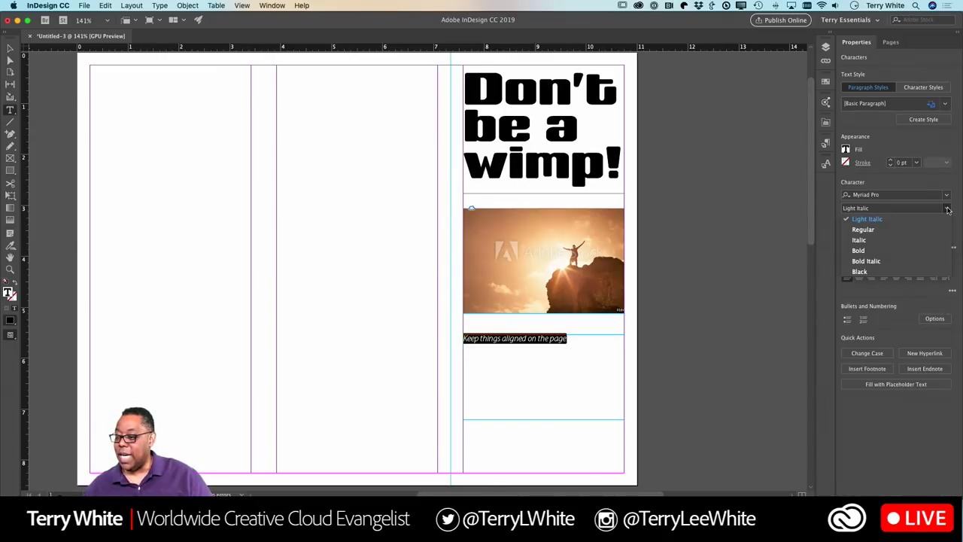
{"action": "left_click", "coordinate": [907, 232]}
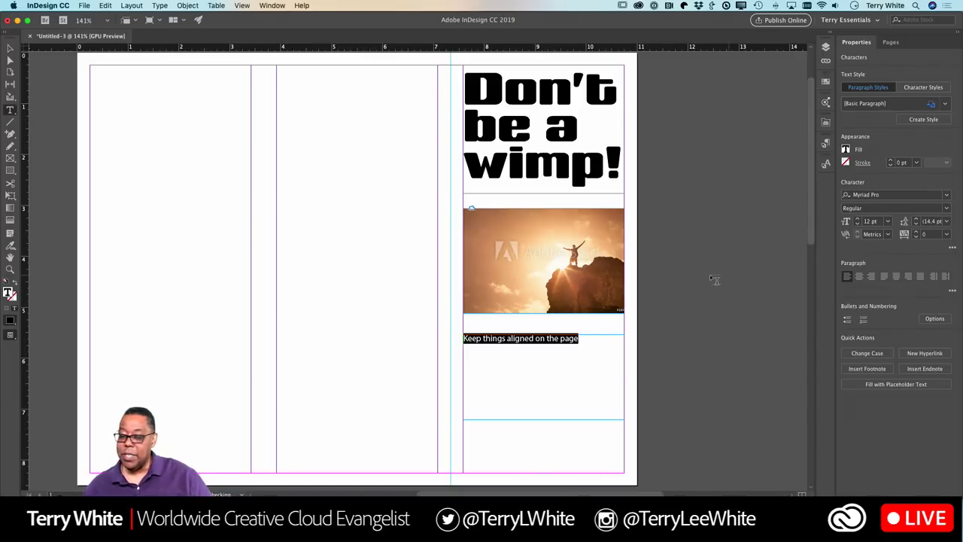
{"action": "left_click", "coordinate": [884, 195]}
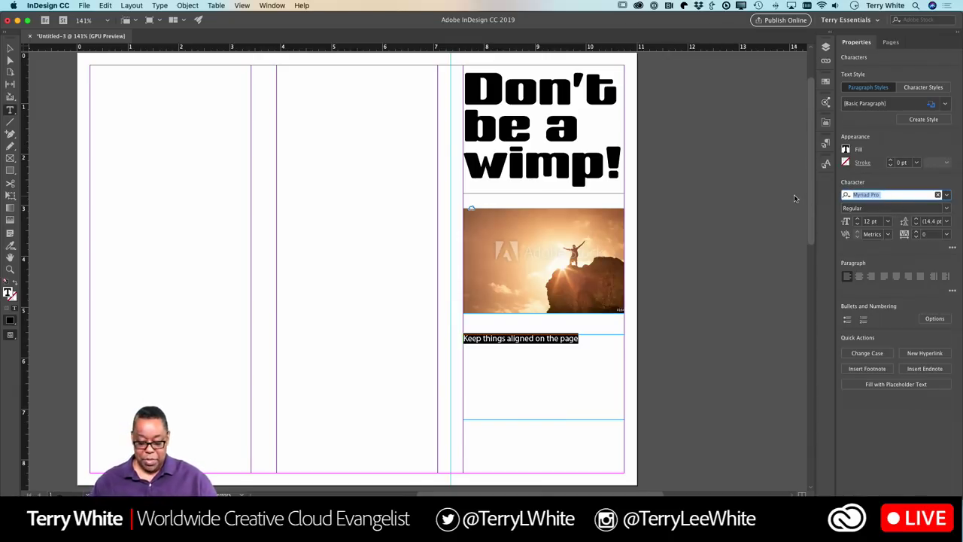
{"action": "type", "text": "light"}
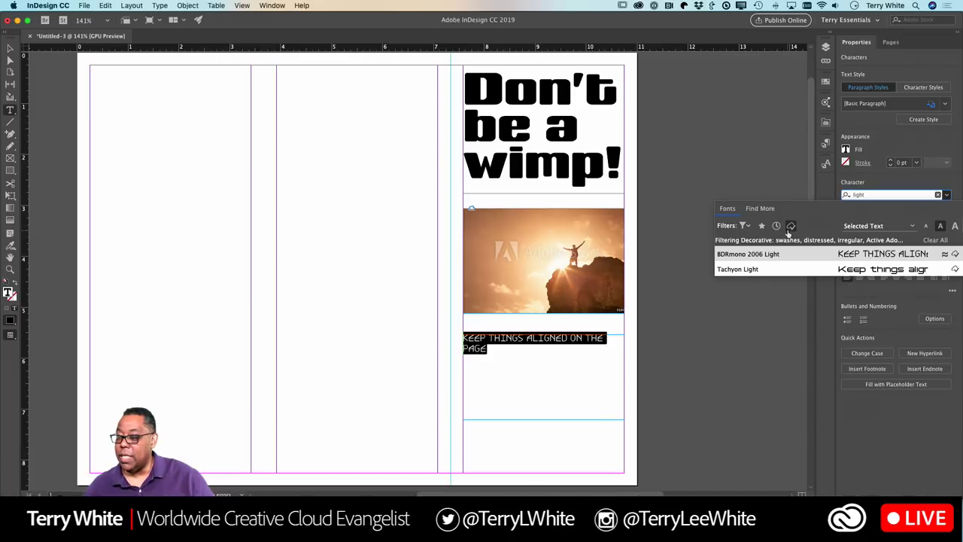
{"action": "left_click", "coordinate": [746, 227]}
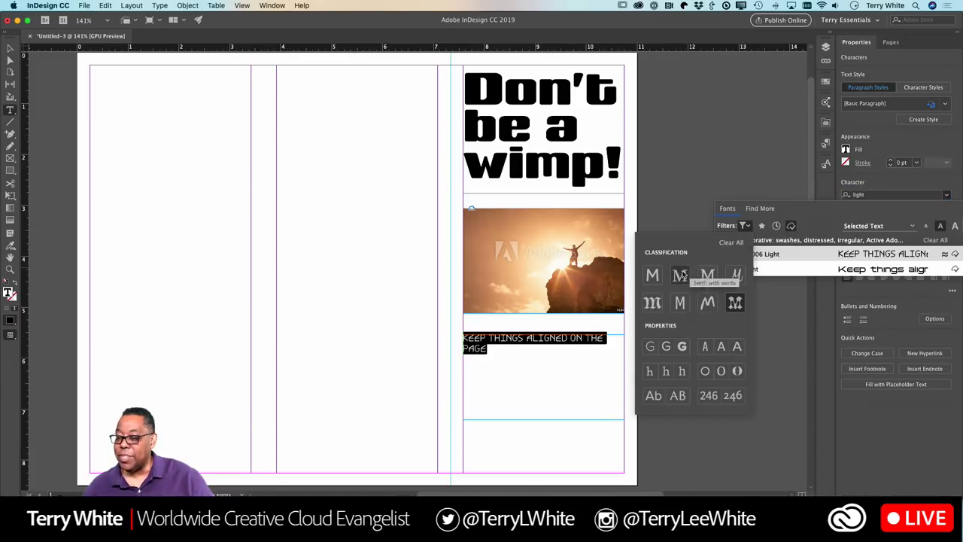
{"action": "left_click", "coordinate": [734, 301]}
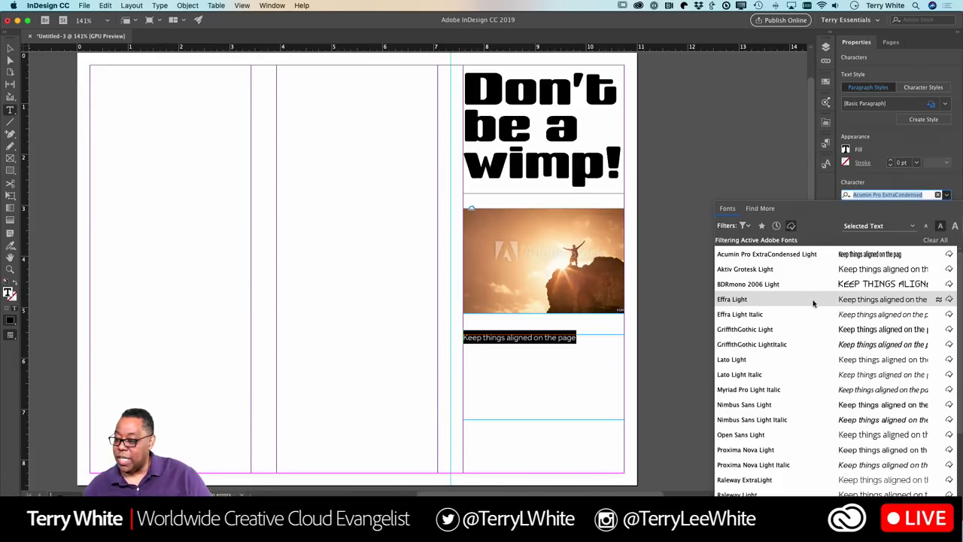
{"action": "left_click", "coordinate": [807, 303]}
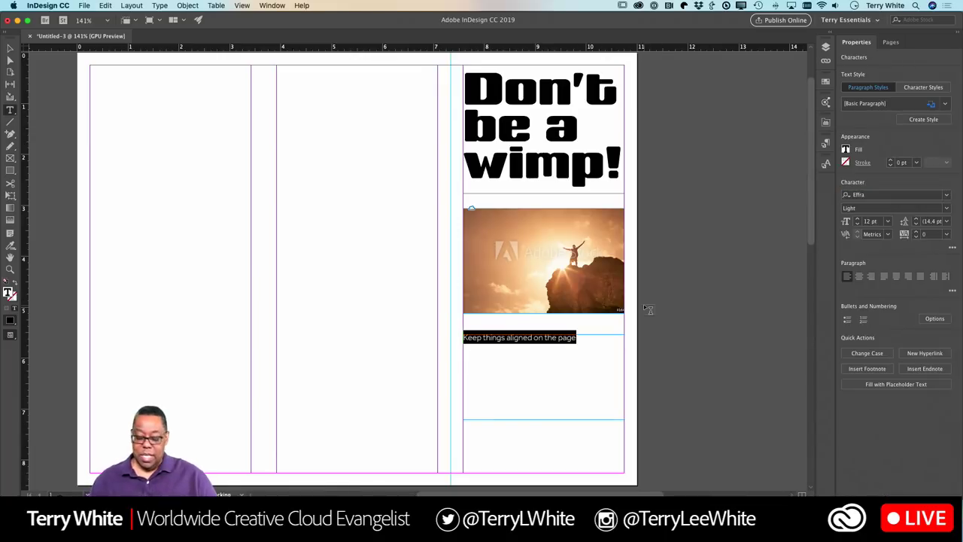
- Enlarge the tagline to 16 pt so it stays on one line, and shorten its frame to about 0.34 in high
{"action": "key", "text": "super+shift+period"}
{"action": "key", "text": "super+shift+period"}
{"action": "key", "text": "super+shift+period"}
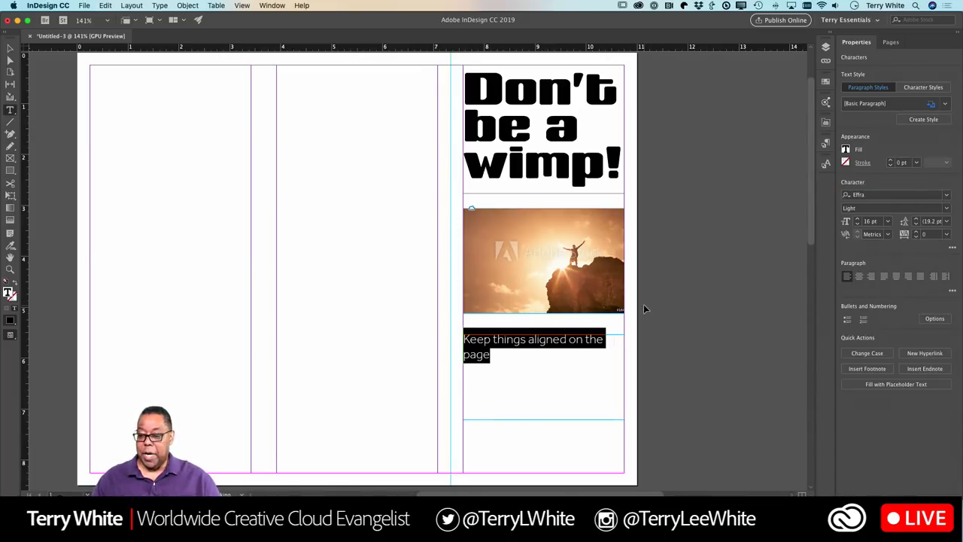
{"action": "key", "text": "super+shift+comma"}
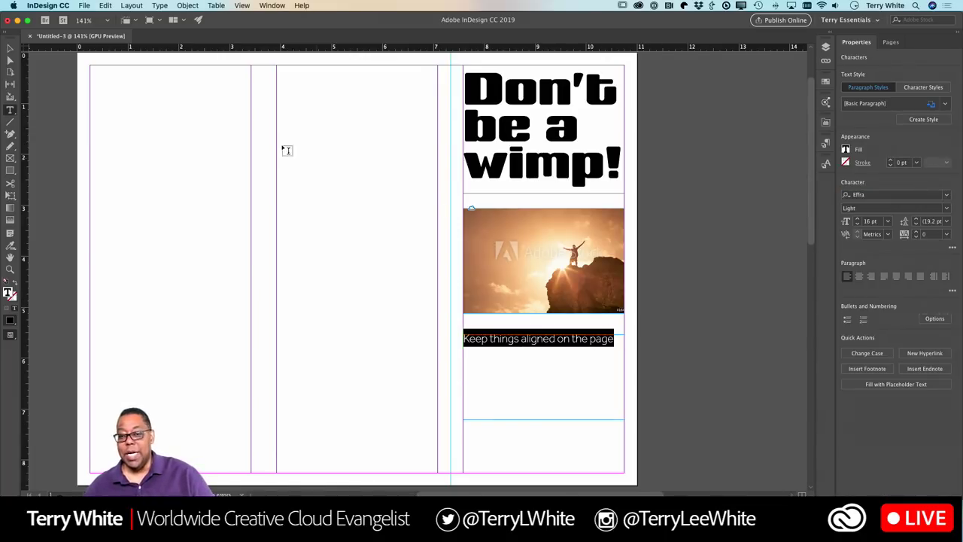
{"action": "left_click", "coordinate": [11, 48]}
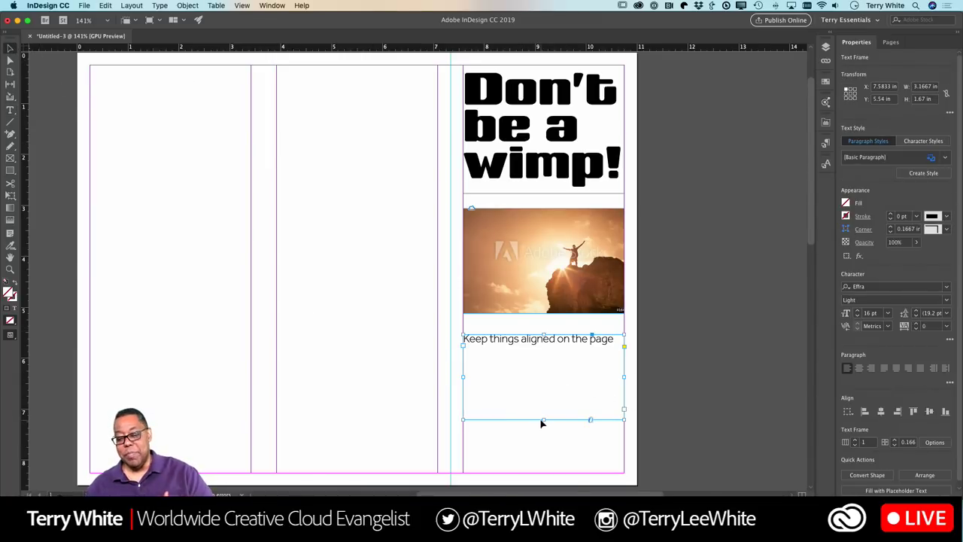
{"action": "left_click_drag", "start_coordinate": [543, 420], "coordinate": [545, 353]}
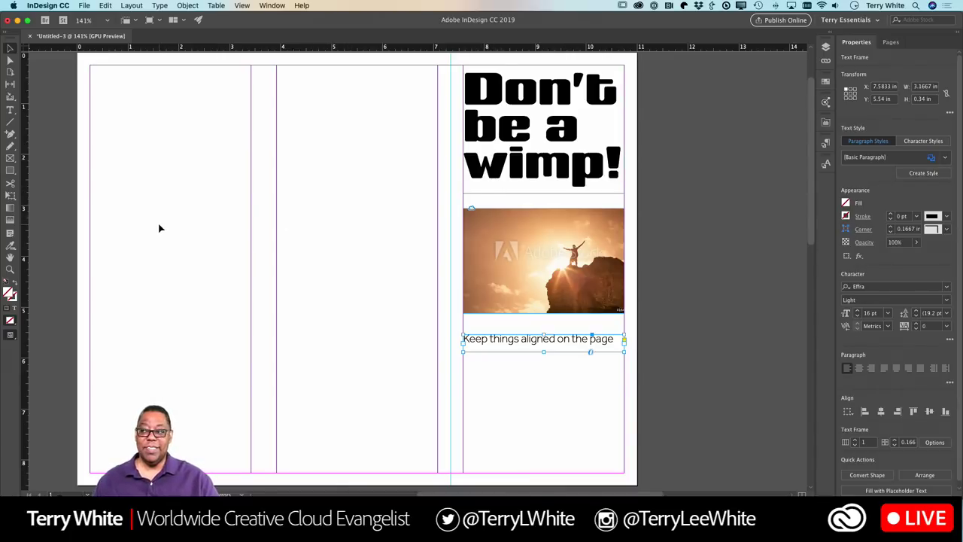
- Draw an image frame about 6.83 by 4.09 in across page 2's first two columns and place the Adobe Stock barbell photo in it
{"action": "scroll", "coordinate": [267, 243], "scroll_direction": "down", "scroll_amount": 4}
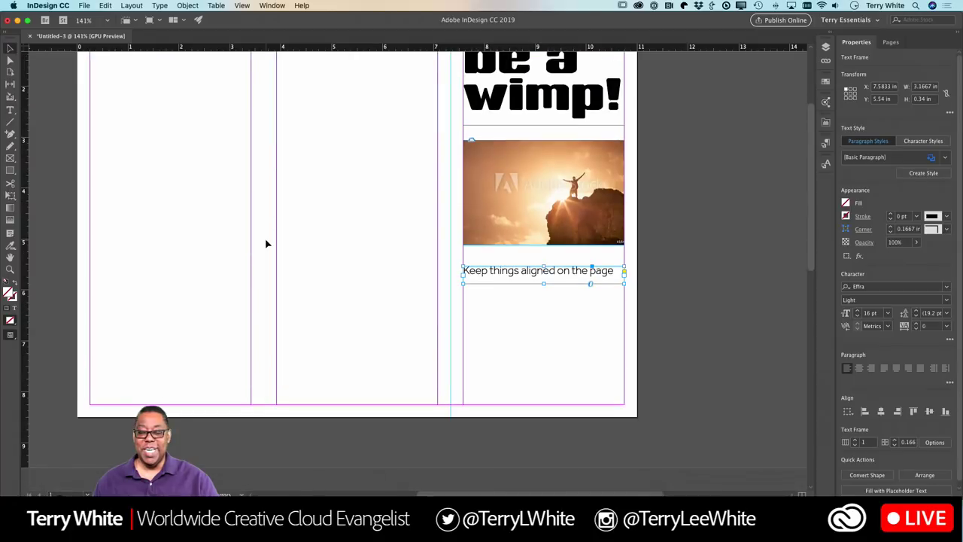
{"action": "scroll", "coordinate": [266, 243], "scroll_direction": "down", "scroll_amount": 15}
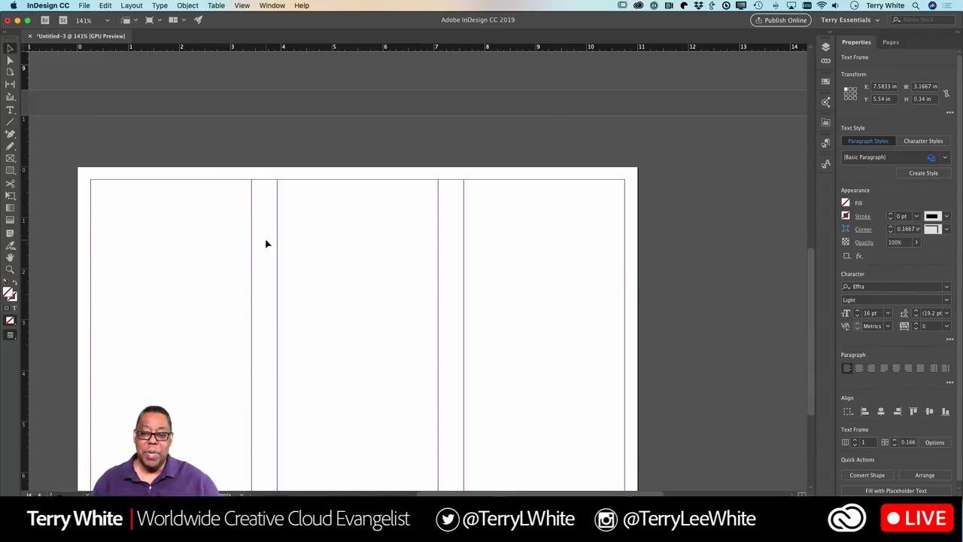
{"action": "scroll", "coordinate": [265, 244], "scroll_direction": "down", "scroll_amount": 4}
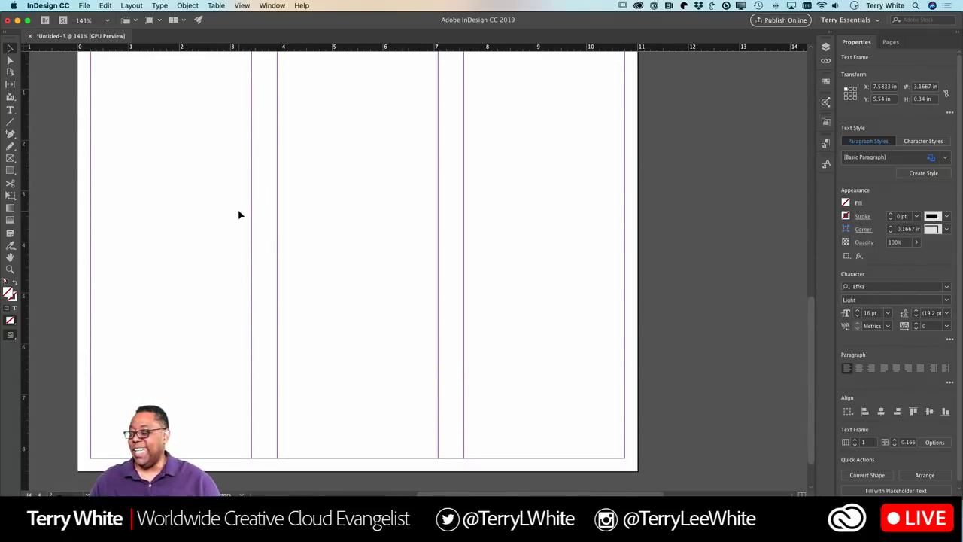
{"action": "scroll", "coordinate": [239, 215], "scroll_direction": "up", "scroll_amount": 3}
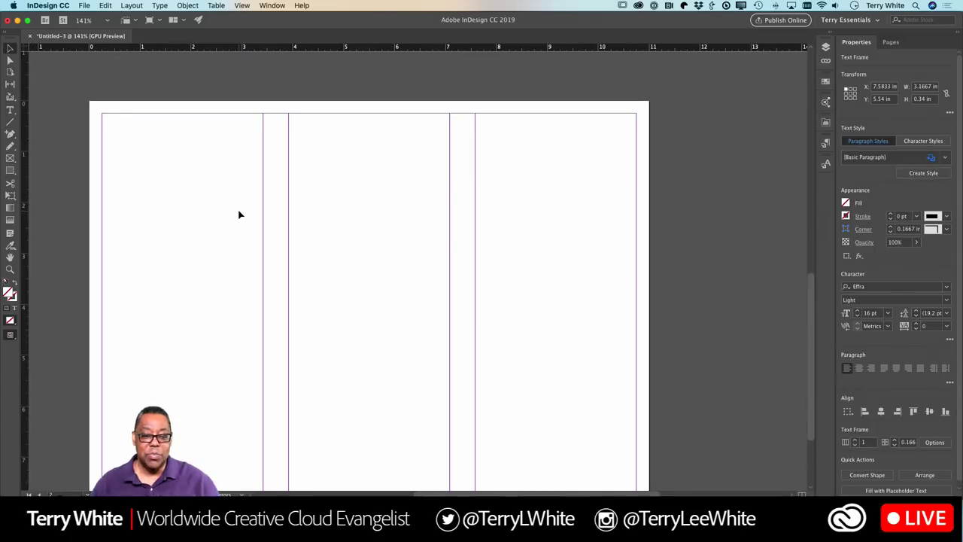
{"action": "scroll", "coordinate": [239, 216], "scroll_direction": "down", "scroll_amount": 2}
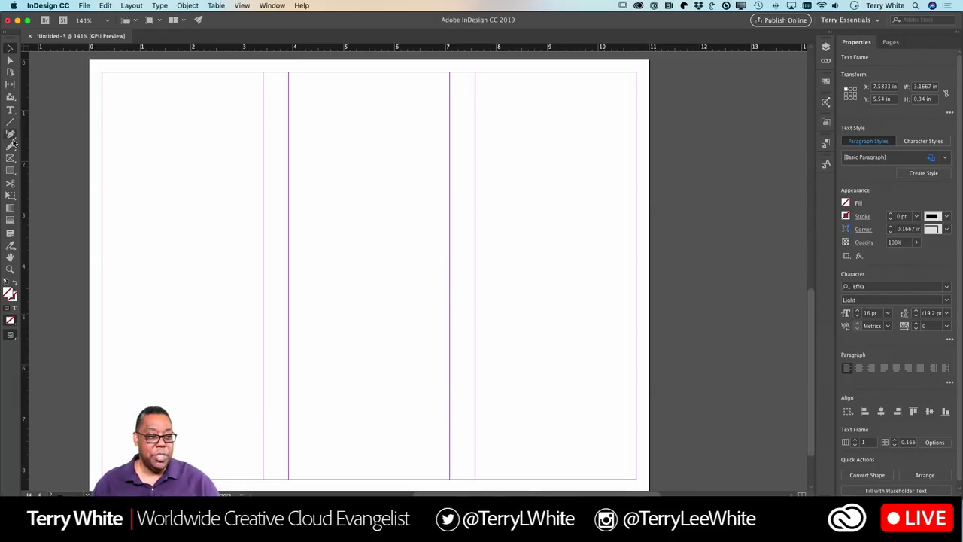
{"action": "left_click", "coordinate": [11, 159]}
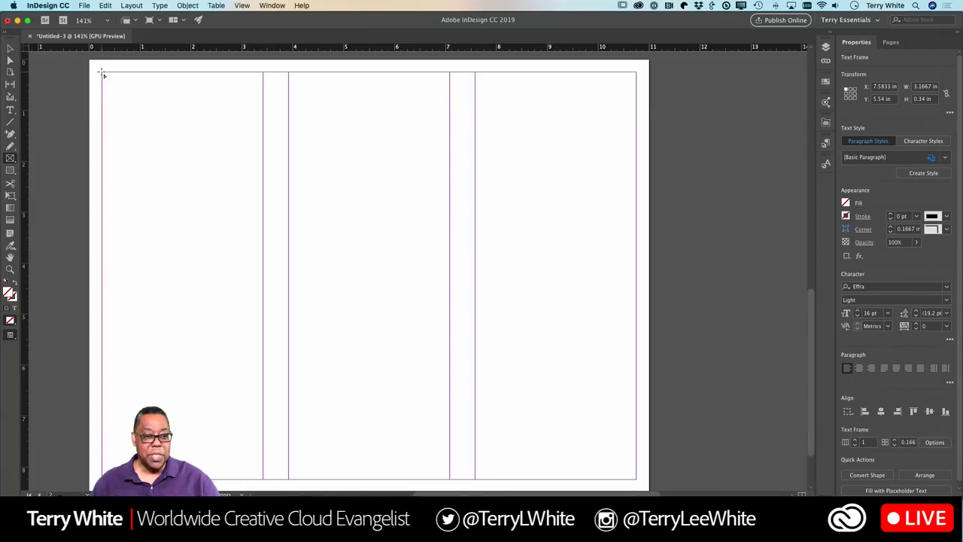
{"action": "left_click_drag", "start_coordinate": [103, 73], "coordinate": [450, 280]}
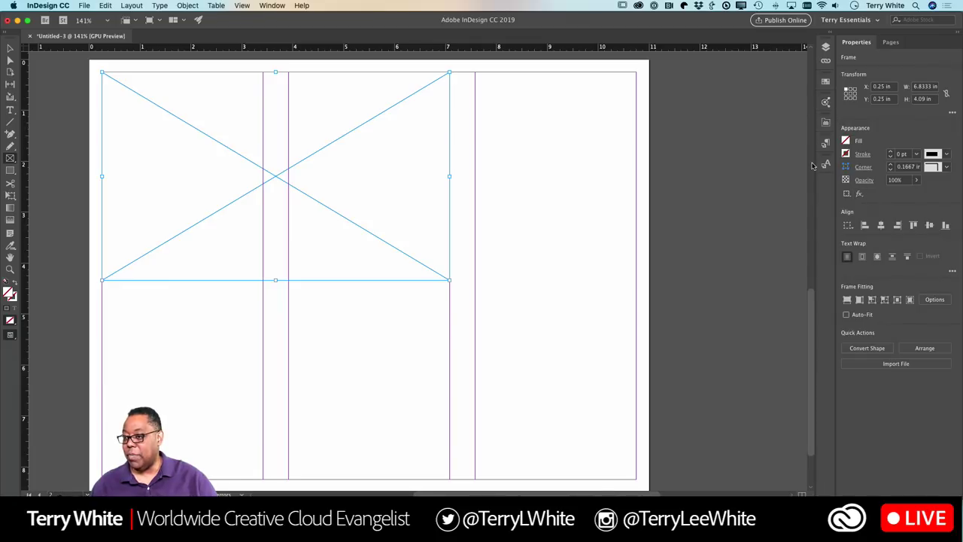
{"action": "left_click", "coordinate": [827, 122]}
{"action": "left_click_drag", "start_coordinate": [768, 298], "coordinate": [218, 208]}
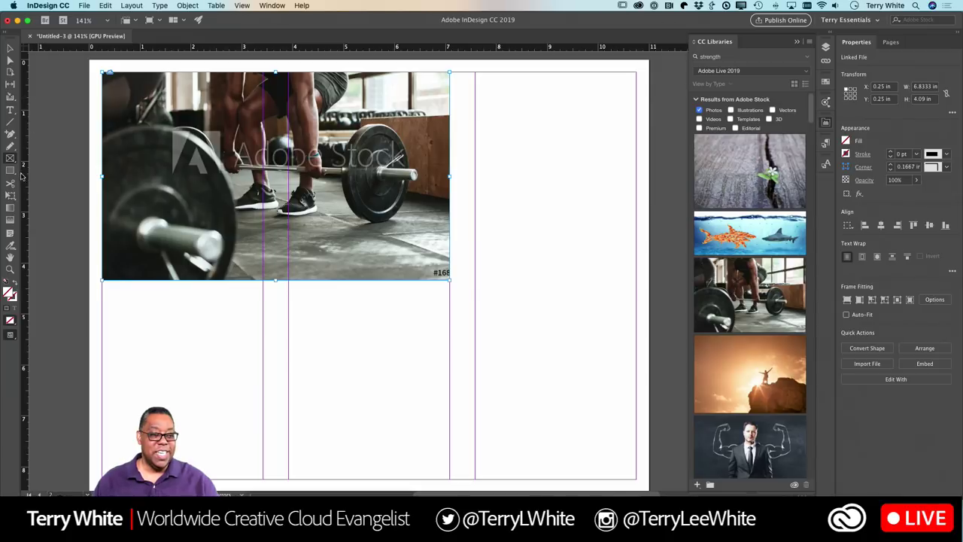
- Draw a text frame across the first two columns from below the barbell photo to the lower margin and fill it with placeholder text
{"action": "left_click", "coordinate": [18, 118]}
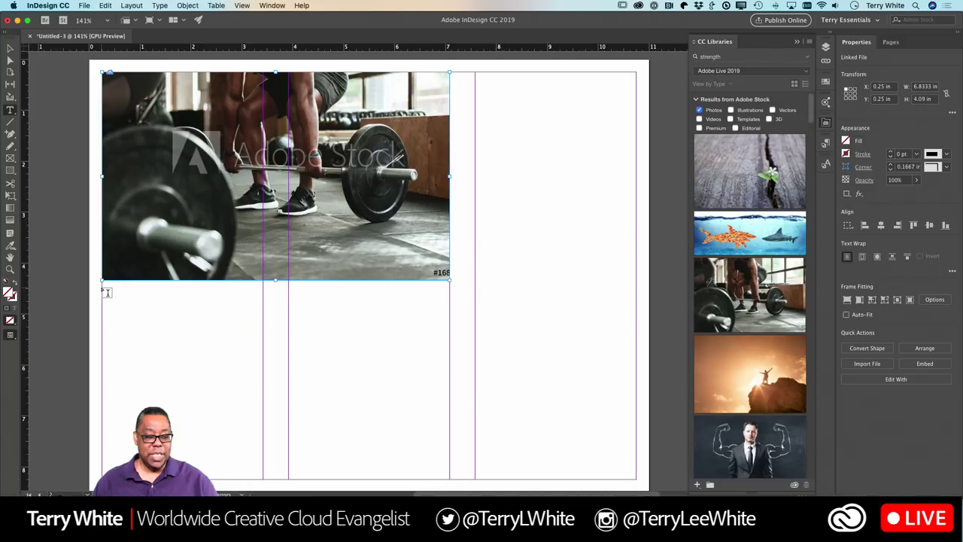
{"action": "left_click_drag", "start_coordinate": [107, 292], "coordinate": [456, 482]}
{"action": "left_click", "coordinate": [160, 5]}
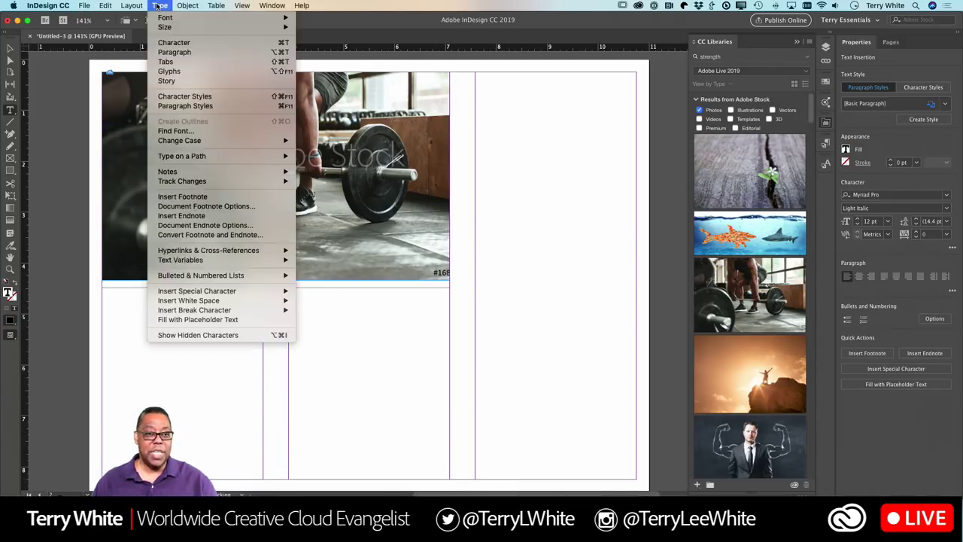
{"action": "left_click", "coordinate": [218, 319]}
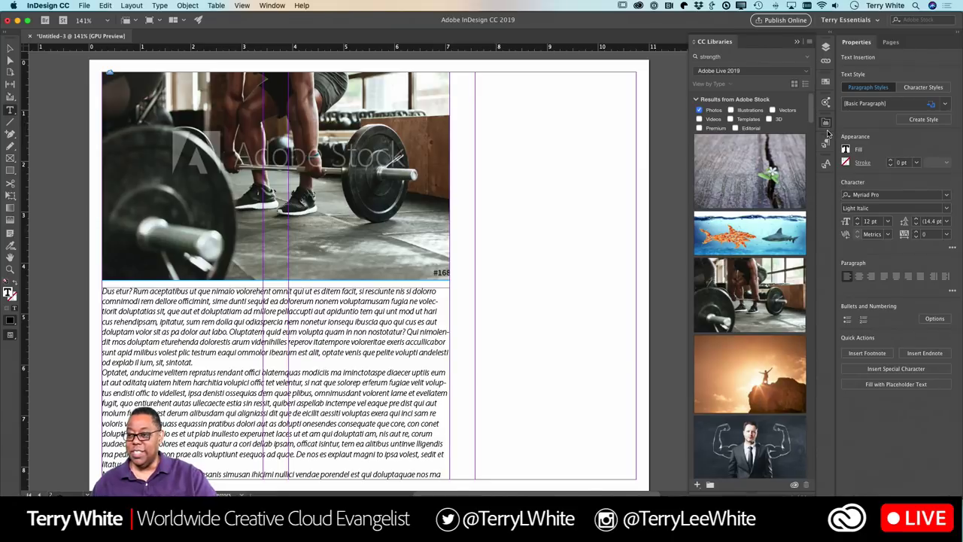
- Hide page 2's two-column text frame, and draw a placeholder-filled text frame about 3.17 by 0.63 in below the photo in the first column
{"action": "left_click", "coordinate": [825, 47]}
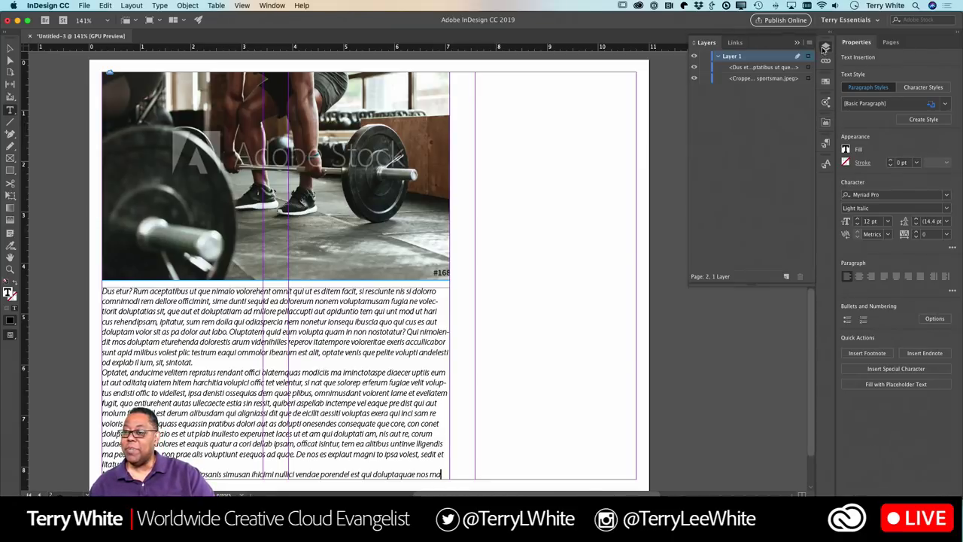
{"action": "left_click", "coordinate": [695, 68]}
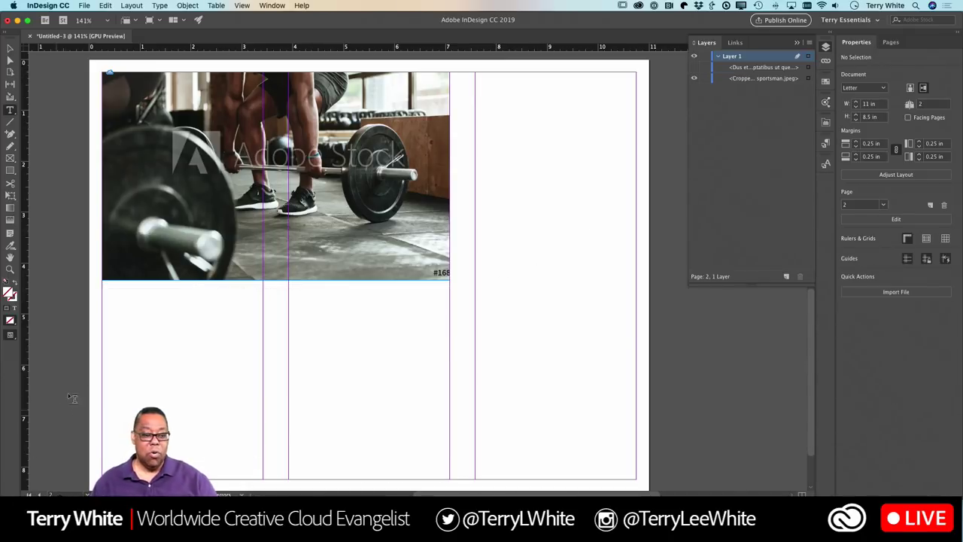
{"action": "scroll", "coordinate": [111, 308], "scroll_direction": "up", "scroll_amount": 1}
{"action": "left_click_drag", "start_coordinate": [104, 296], "coordinate": [265, 344]}
{"action": "left_click_drag", "start_coordinate": [258, 330], "coordinate": [264, 330]}
{"action": "left_click", "coordinate": [188, 6]}
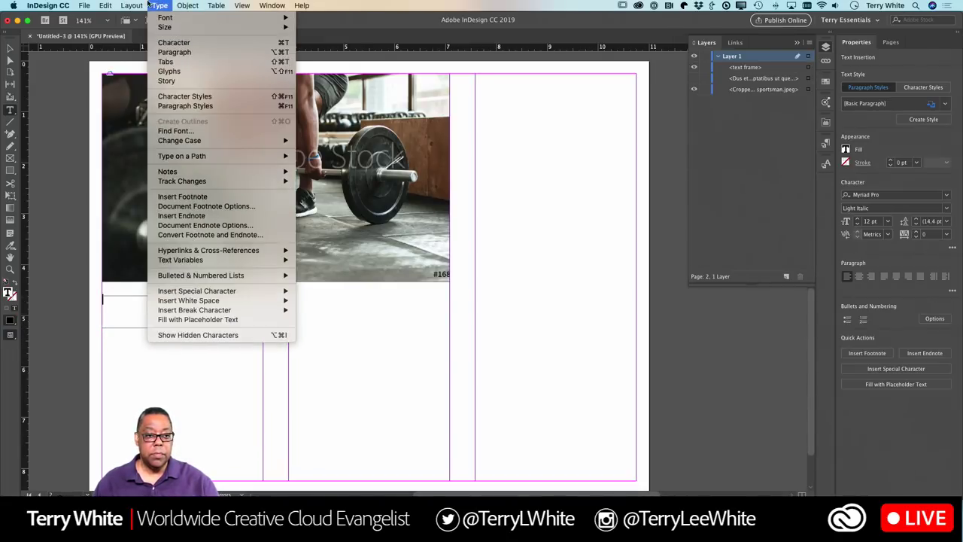
{"action": "mouse_move", "coordinate": [159, 5]}
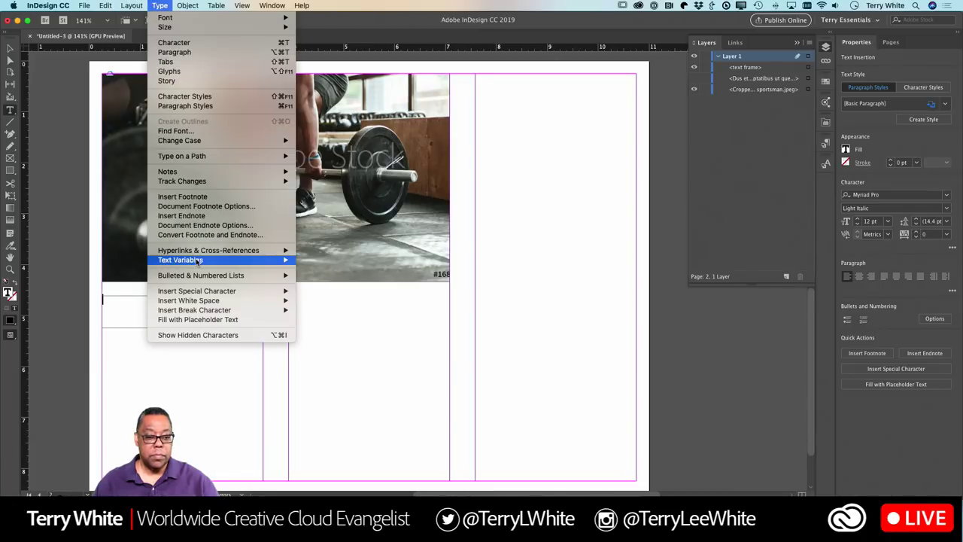
{"action": "left_click", "coordinate": [201, 320]}
- Duplicate the small text frame into the second column, and duplicate that pair into two more rows below to form a grid of six
{"action": "left_click", "coordinate": [9, 48]}
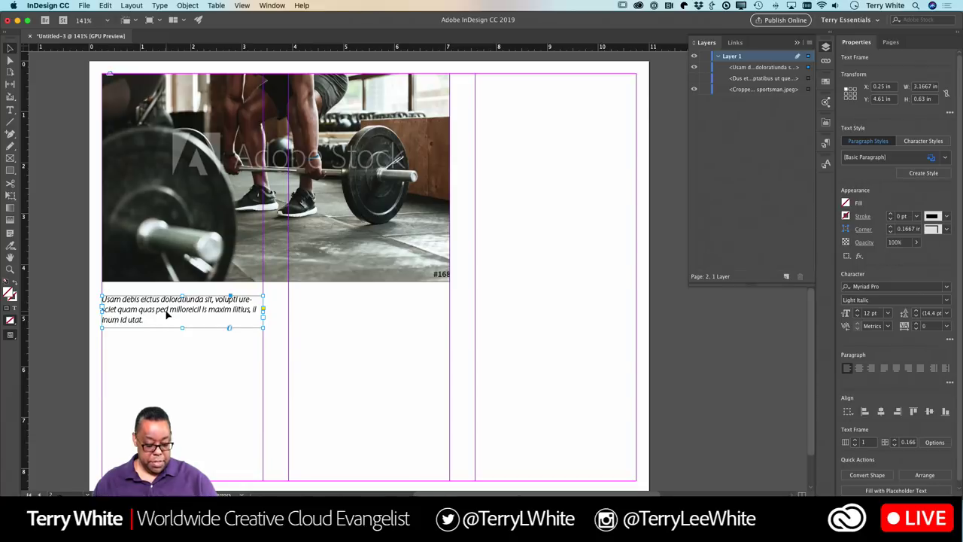
{"action": "left_click_drag", "start_coordinate": [167, 314], "coordinate": [346, 321]}
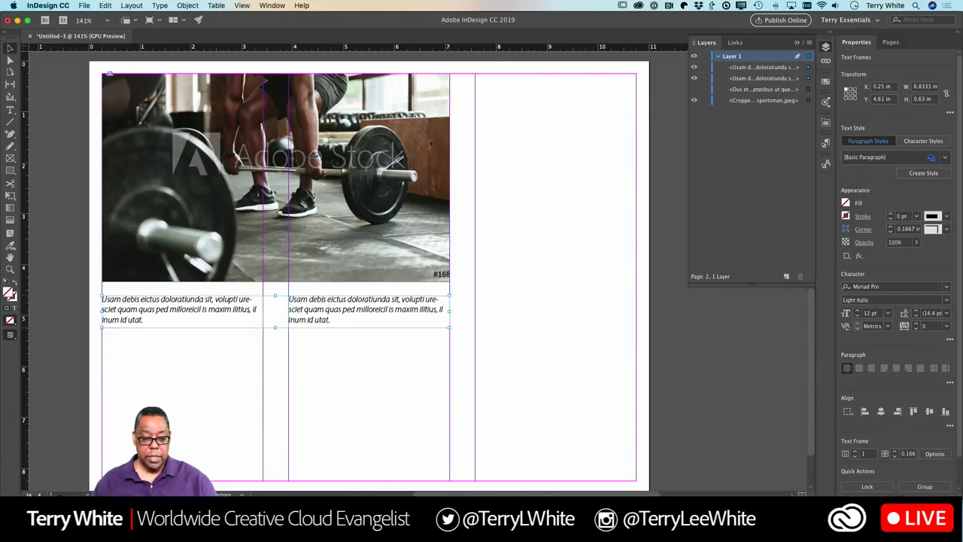
{"action": "left_click_drag", "start_coordinate": [215, 319], "coordinate": [217, 442]}
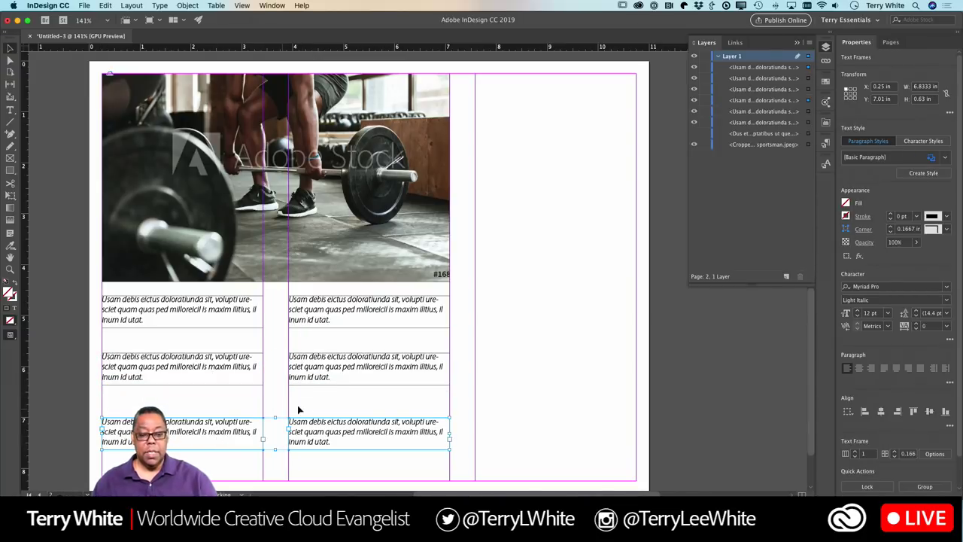
{"action": "left_click", "coordinate": [315, 402]}
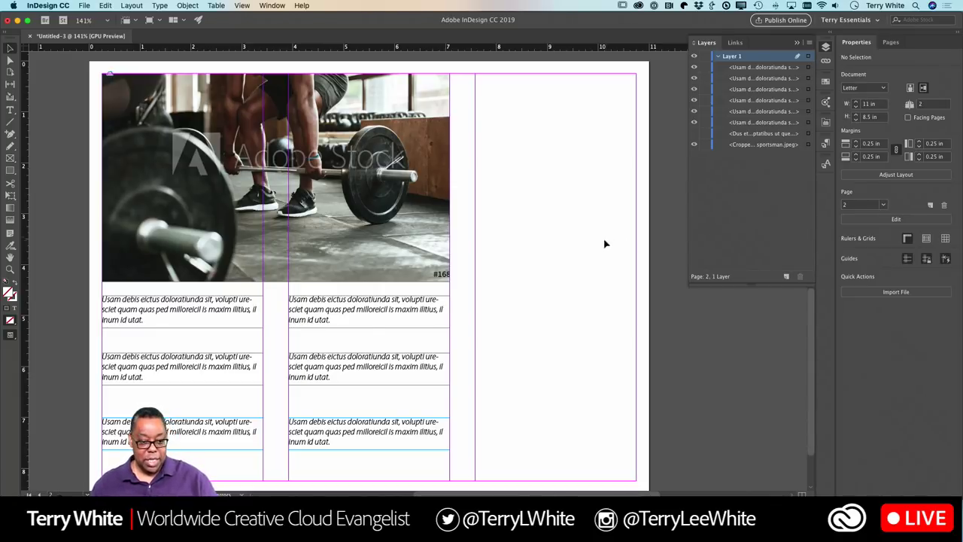
- With nothing selected, set the document's default font to Myriad Pro Regular
{"action": "left_click", "coordinate": [216, 310]}
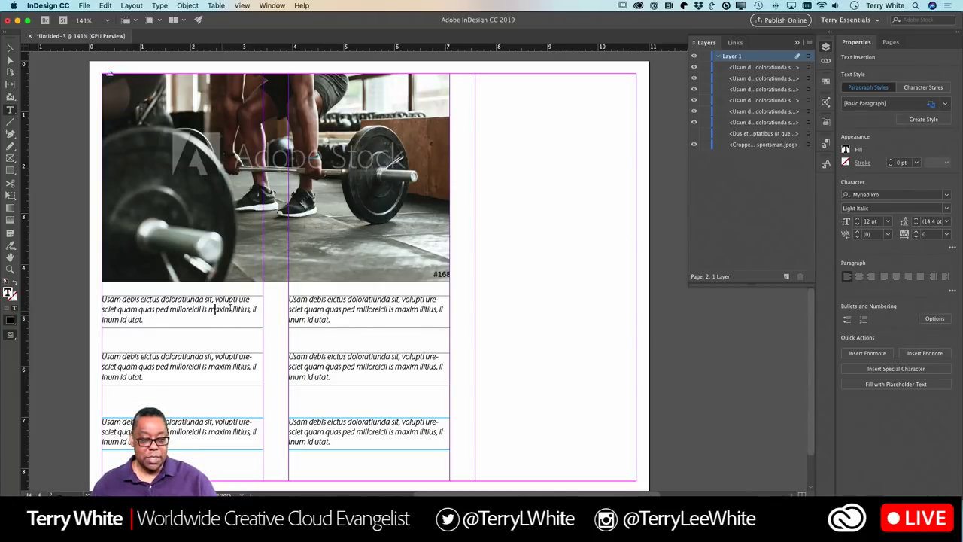
{"action": "left_click", "coordinate": [55, 92]}
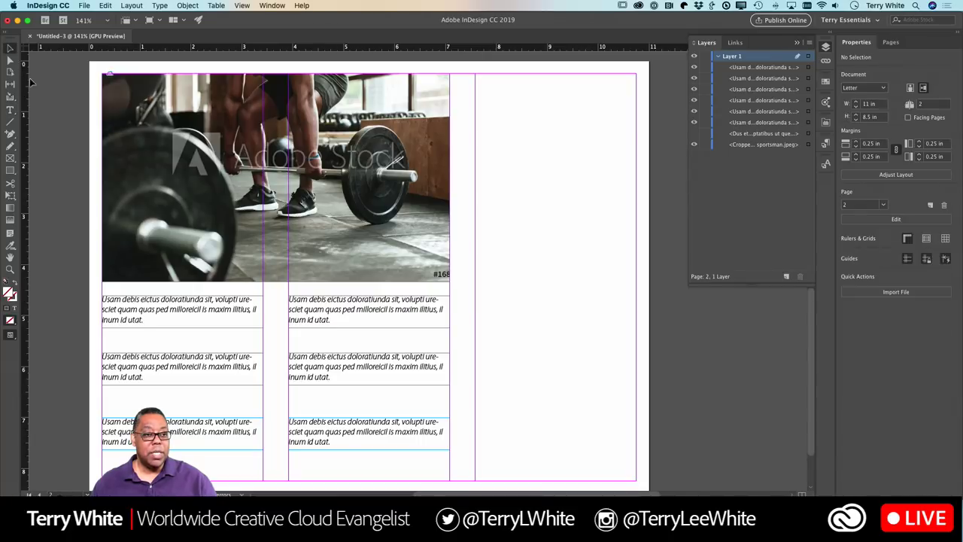
{"action": "left_click", "coordinate": [10, 109]}
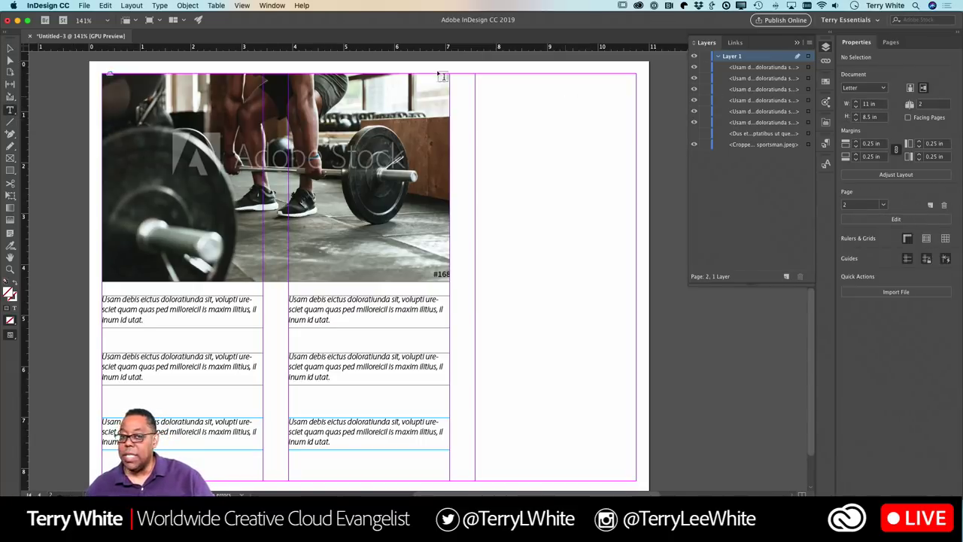
{"action": "left_click", "coordinate": [154, 5]}
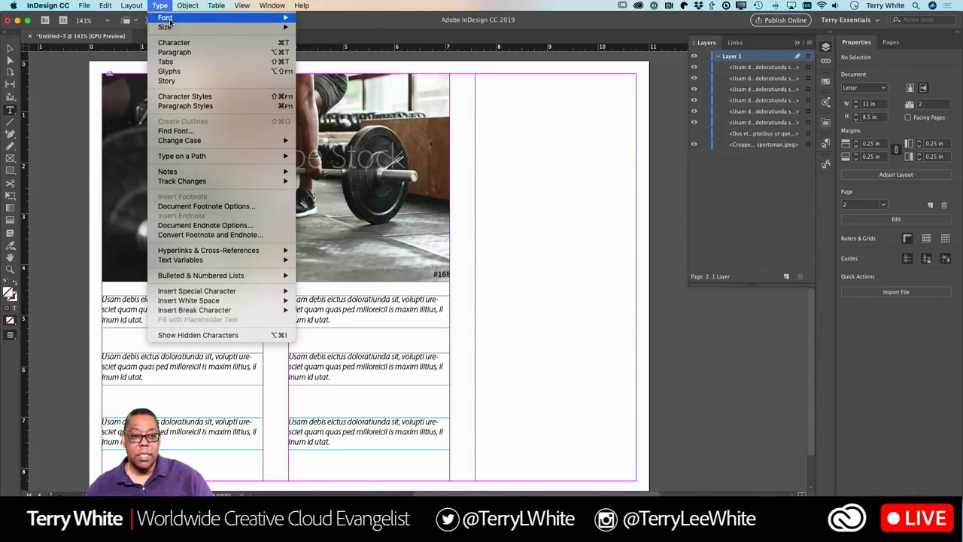
{"action": "mouse_move", "coordinate": [181, 18]}
{"action": "mouse_move", "coordinate": [357, 61]}
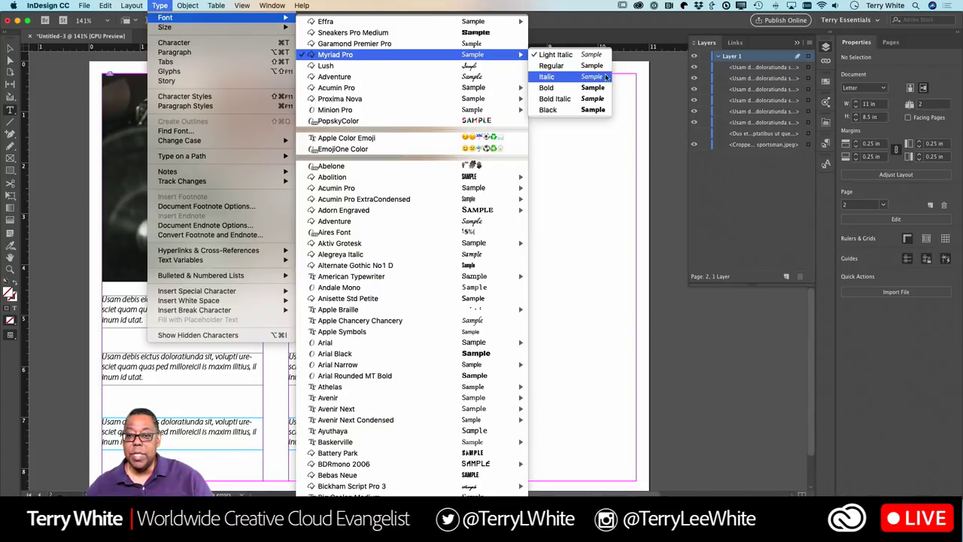
{"action": "left_click", "coordinate": [557, 66]}
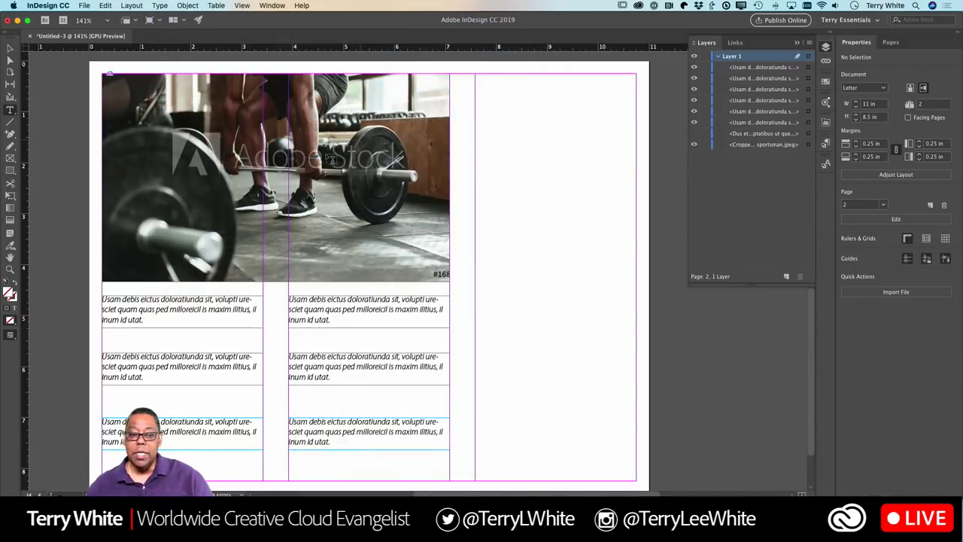
- Set the first column's top text block below the photo to Regular style at 10 pt
{"action": "left_click", "coordinate": [195, 321]}
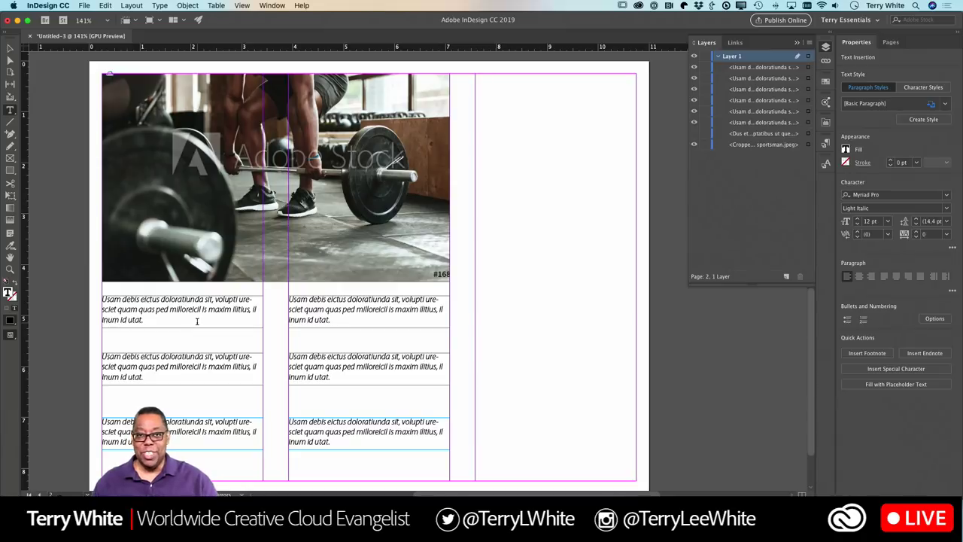
{"action": "left_click_drag", "start_coordinate": [185, 319], "coordinate": [86, 280]}
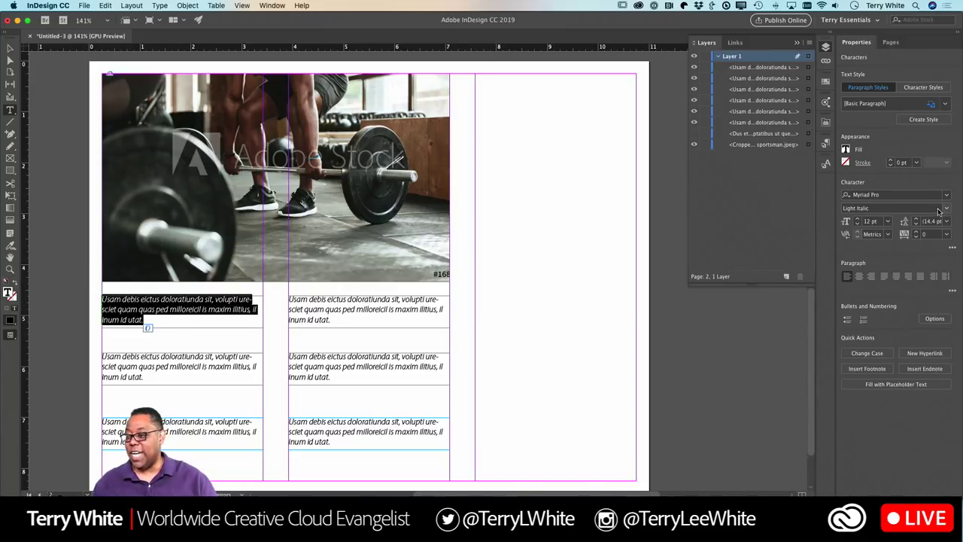
{"action": "left_click", "coordinate": [948, 210]}
{"action": "left_click", "coordinate": [894, 228]}
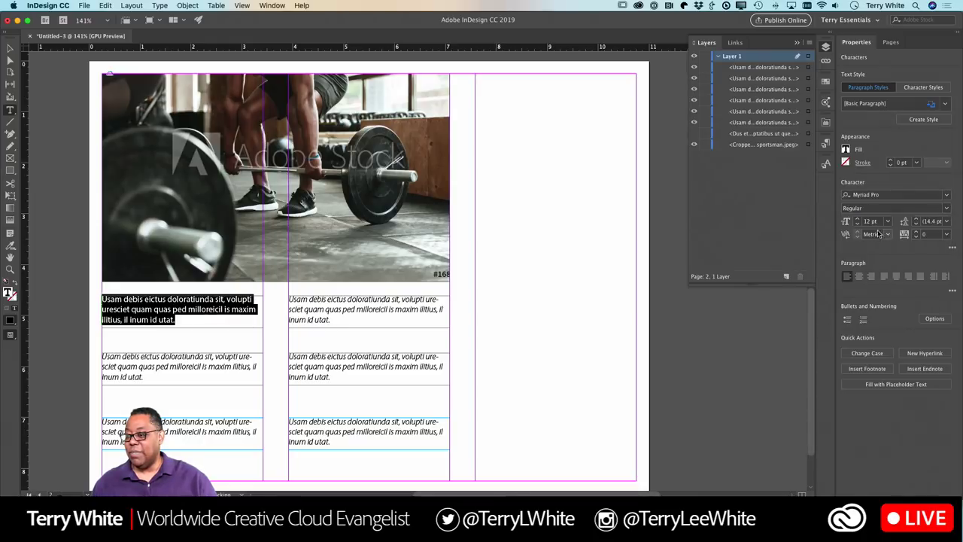
{"action": "left_click", "coordinate": [888, 222]}
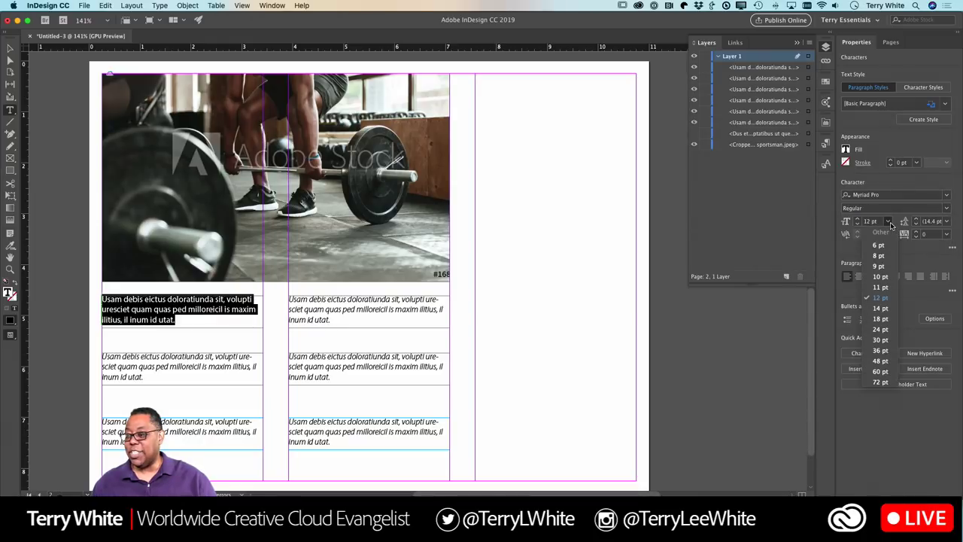
{"action": "left_click", "coordinate": [882, 277]}
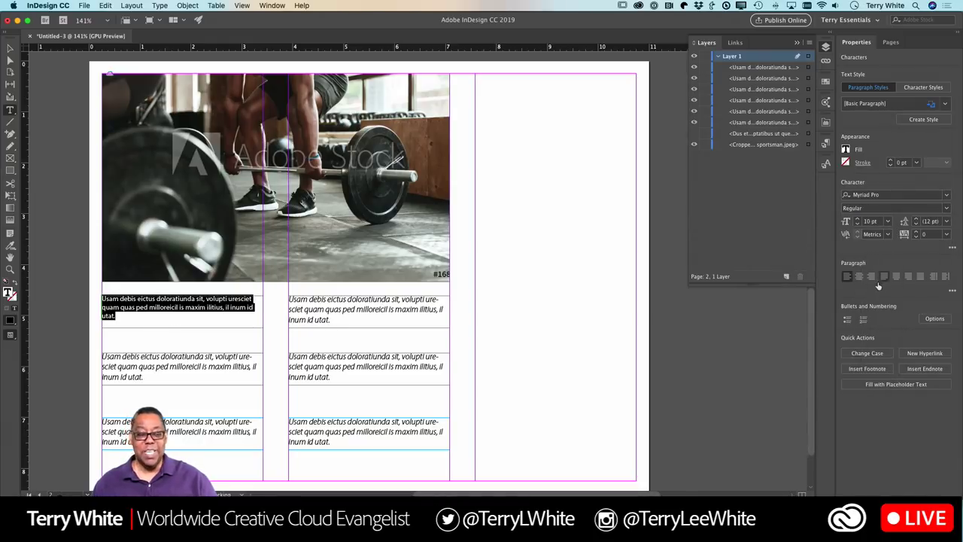
- Set all text in the second column's top text block to Regular style at 10 pt
{"action": "left_click", "coordinate": [381, 313]}
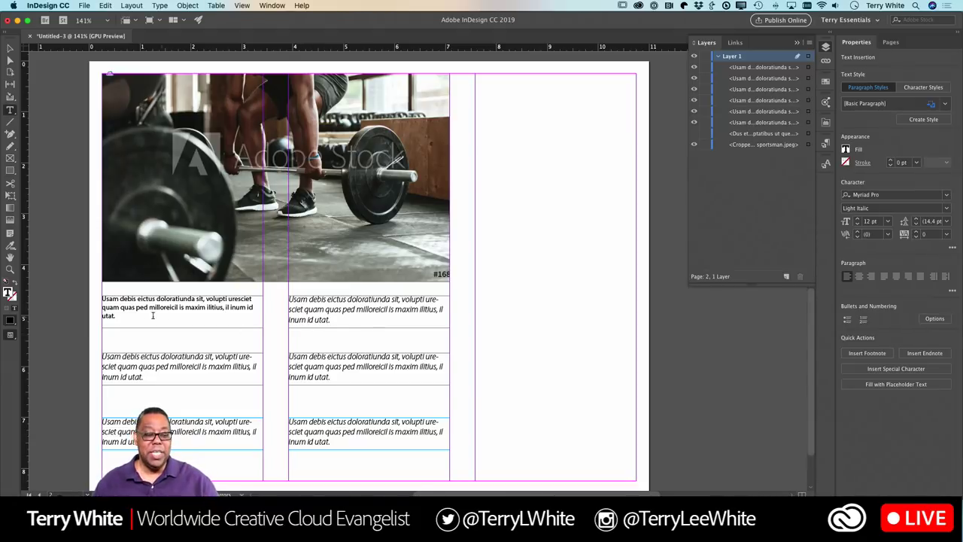
{"action": "triple_click", "coordinate": [125, 315]}
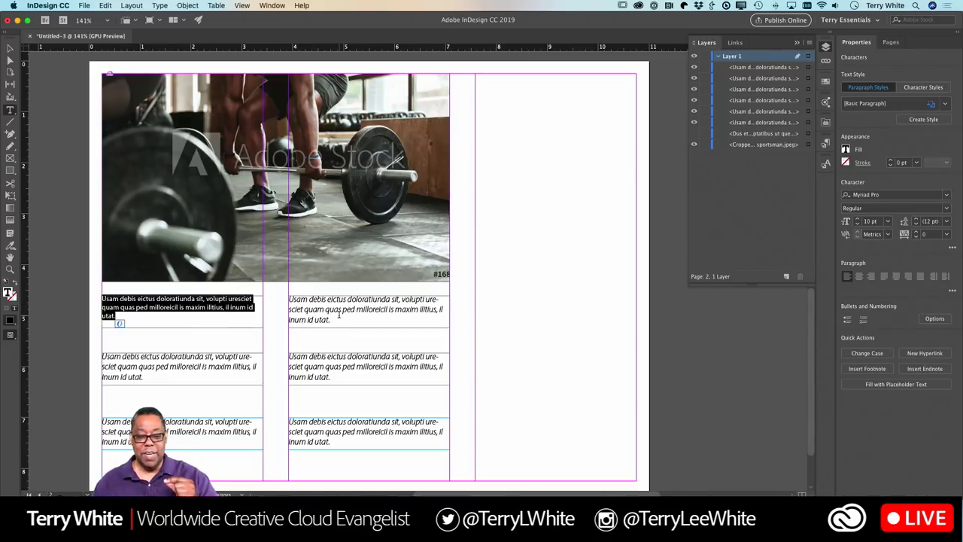
{"action": "left_click", "coordinate": [336, 319]}
{"action": "key", "text": "super+a"}
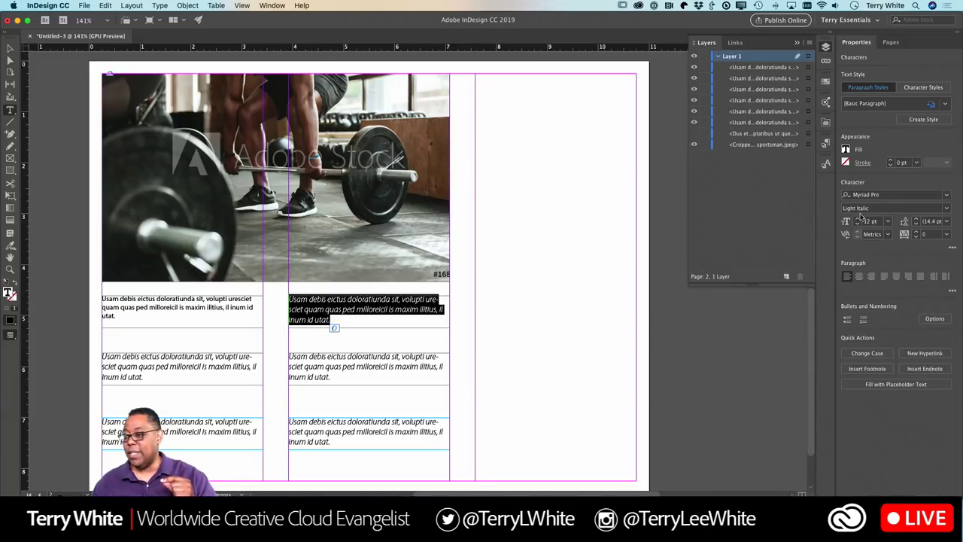
{"action": "left_click", "coordinate": [940, 209]}
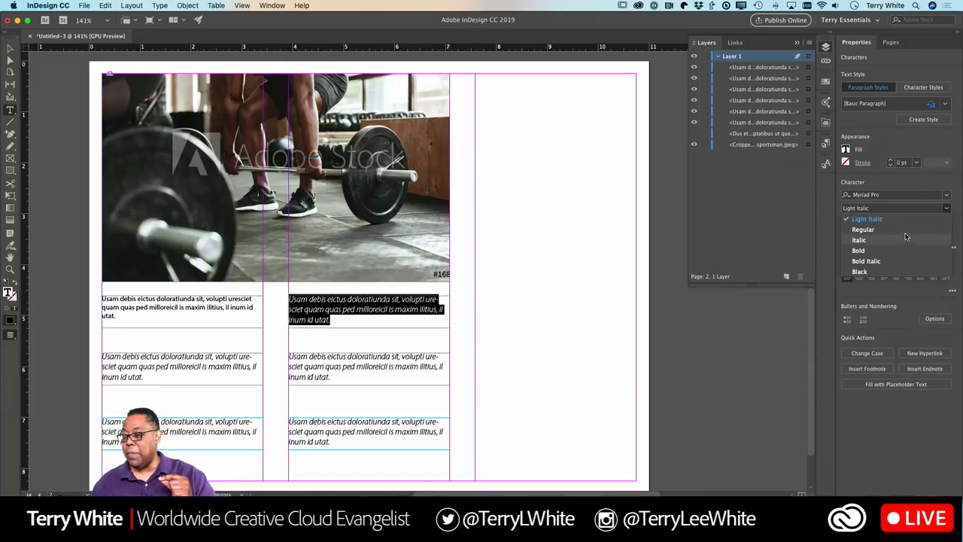
{"action": "left_click", "coordinate": [904, 233]}
{"action": "left_click", "coordinate": [888, 221]}
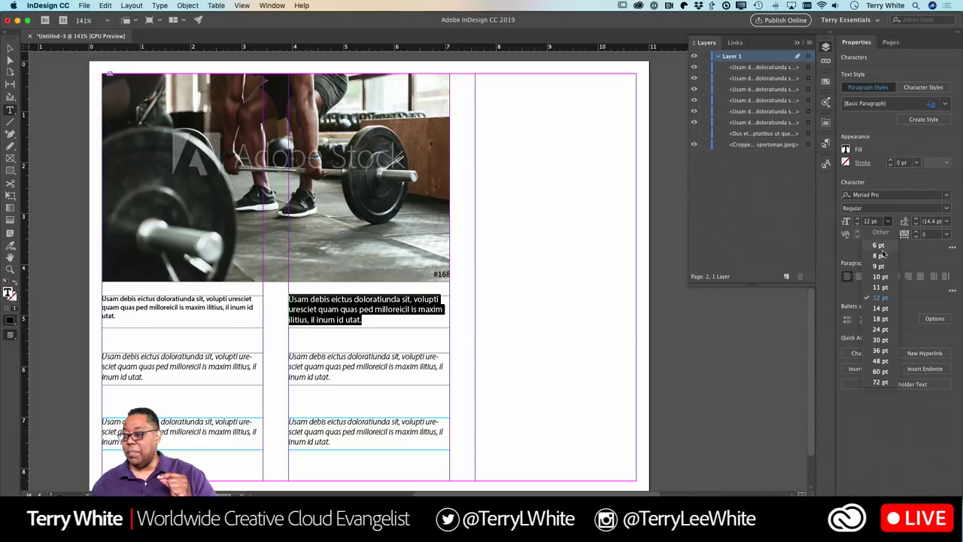
{"action": "left_click", "coordinate": [882, 278]}
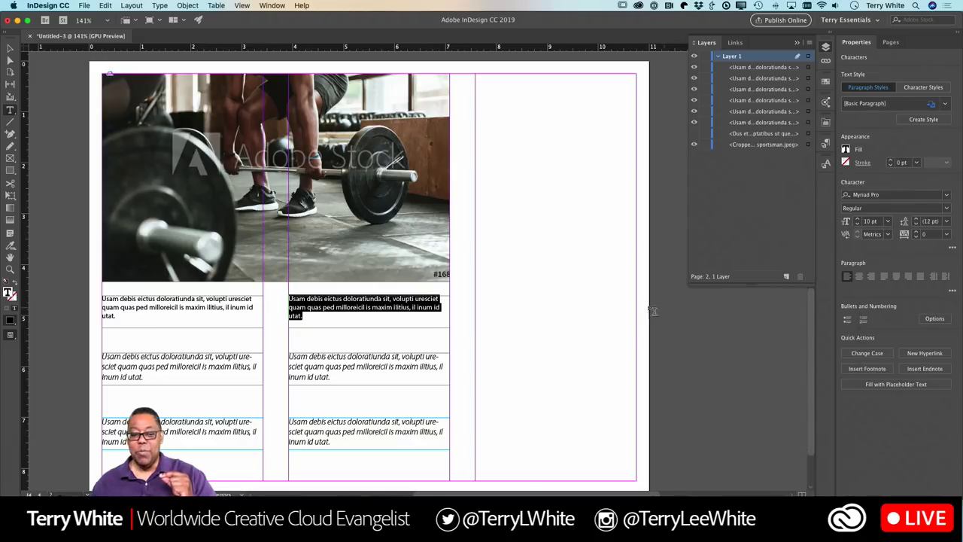
- Filter the active Adobe fonts by the Serif classification and apply Garamond Premier Pro to the second column's top text block
{"action": "left_click", "coordinate": [946, 197]}
{"action": "type", "text": "Effra"}
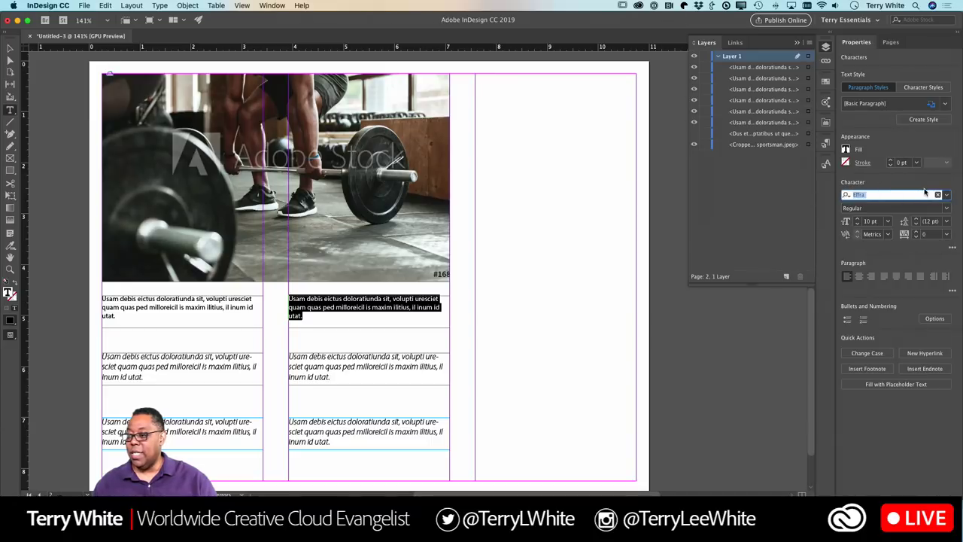
{"action": "left_click", "coordinate": [947, 194]}
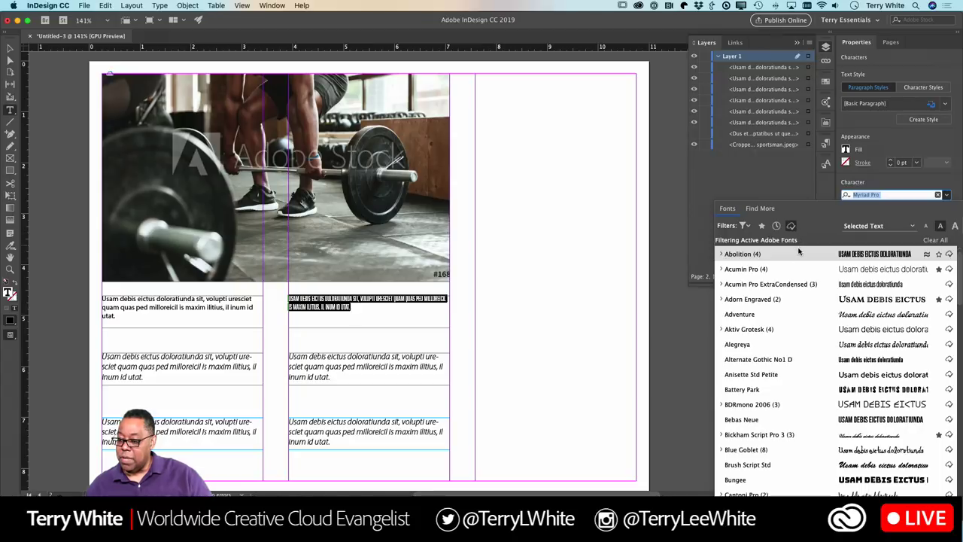
{"action": "scroll", "coordinate": [781, 344], "scroll_direction": "down", "scroll_amount": 6}
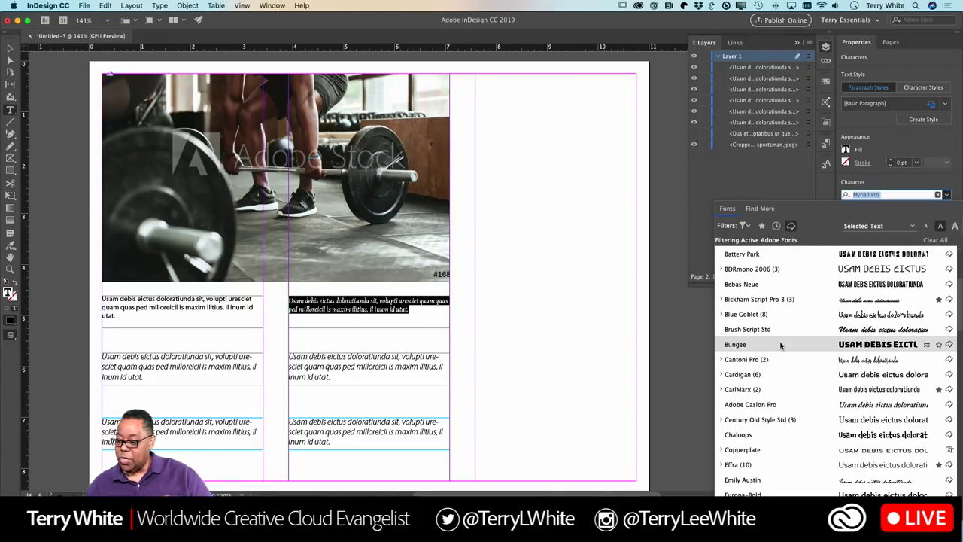
{"action": "scroll", "coordinate": [781, 345], "scroll_direction": "down", "scroll_amount": 1}
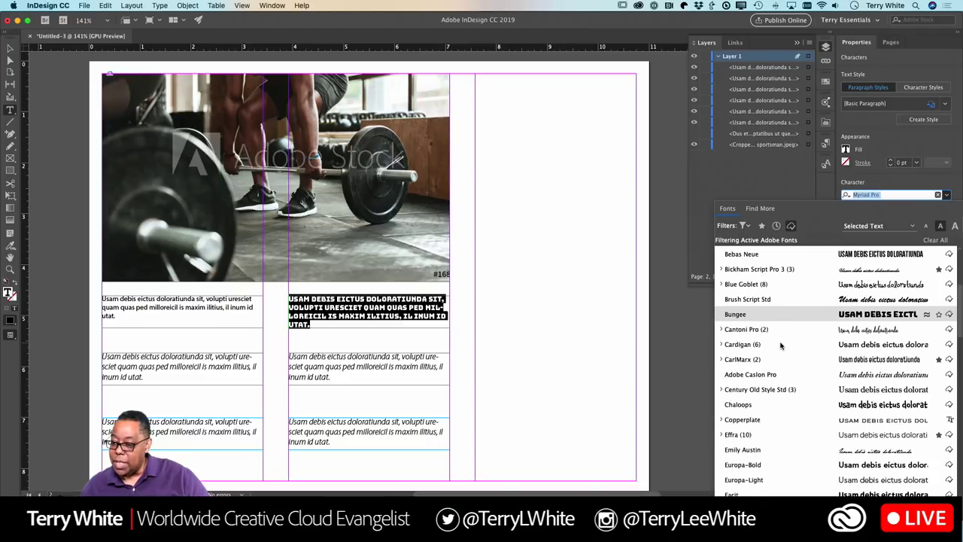
{"action": "scroll", "coordinate": [781, 345], "scroll_direction": "up", "scroll_amount": 7}
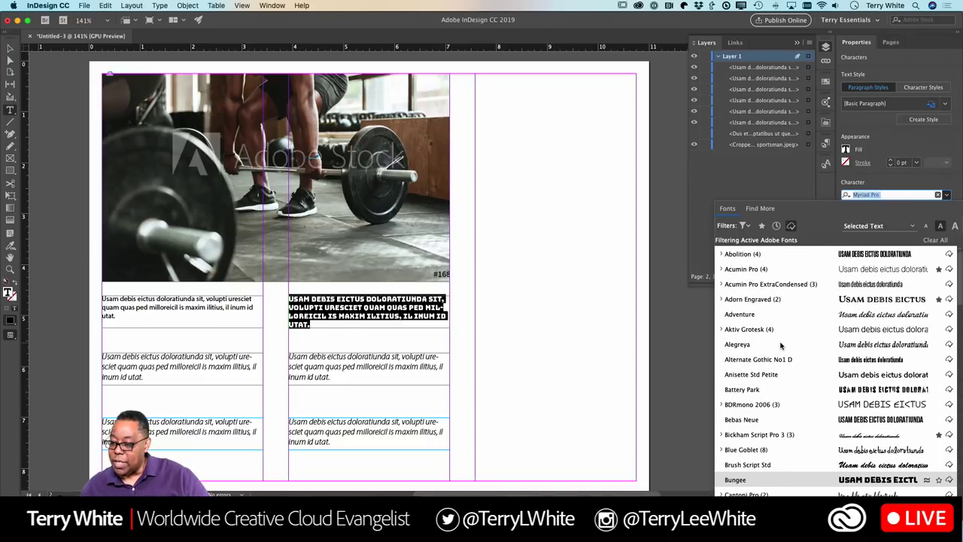
{"action": "left_click", "coordinate": [745, 226]}
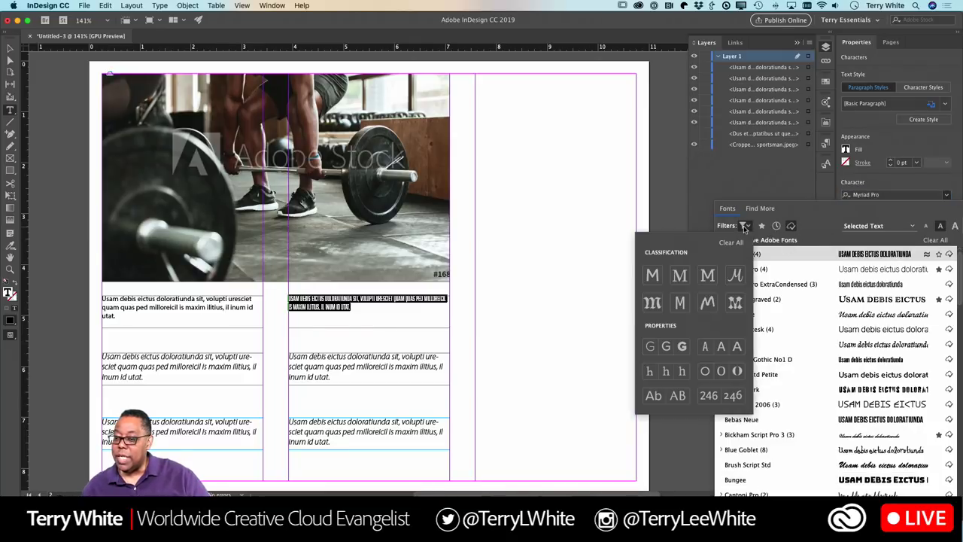
{"action": "left_click", "coordinate": [679, 276]}
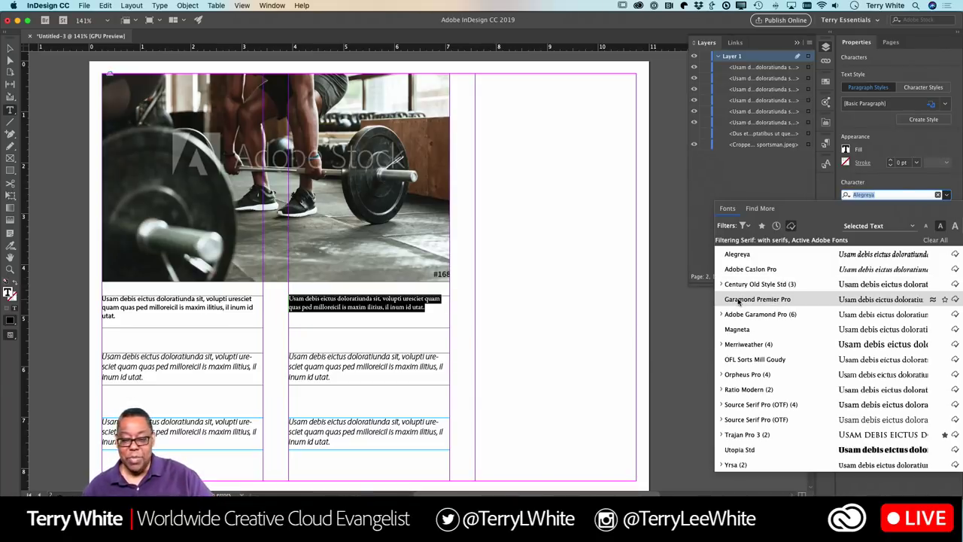
{"action": "left_click", "coordinate": [738, 301]}
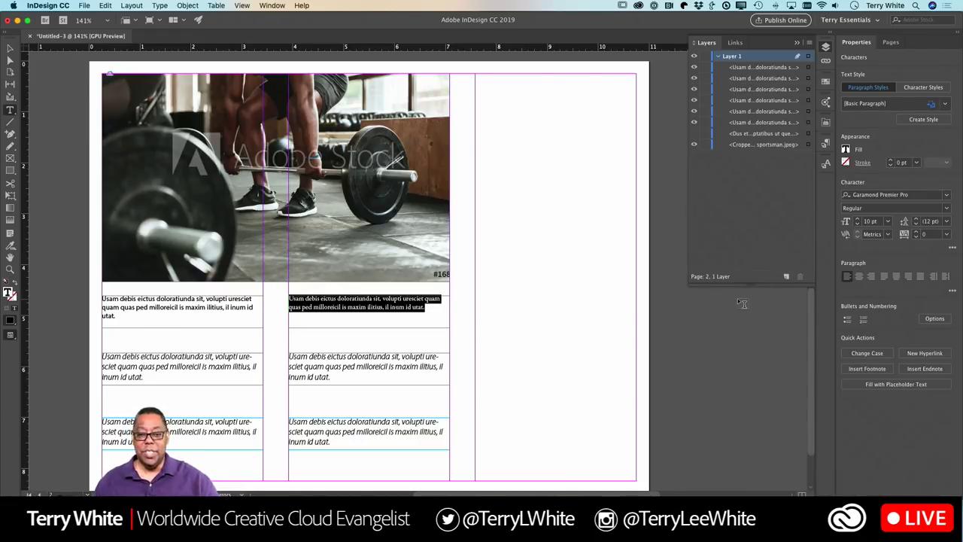
{"action": "scroll", "coordinate": [604, 224], "scroll_direction": "down", "scroll_amount": 10}
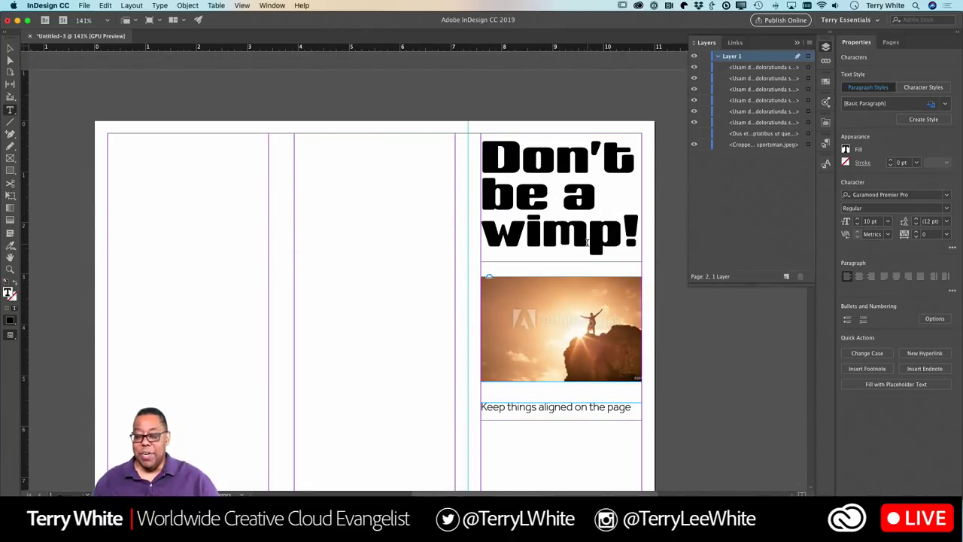
{"action": "scroll", "coordinate": [587, 241], "scroll_direction": "down", "scroll_amount": 2}
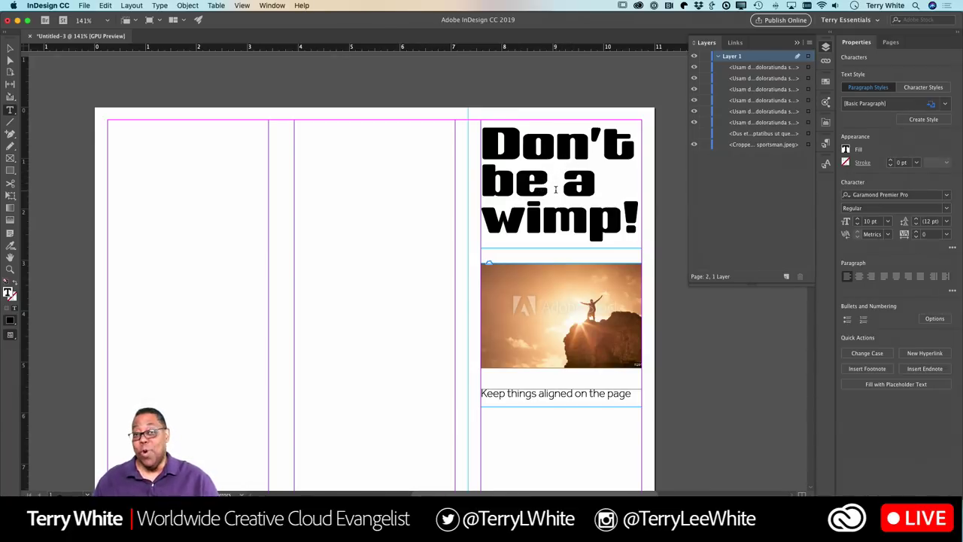
- Draw a text frame about 6.8 by 0.9 in across the first two columns of page 1 and enter "READ ME"
{"action": "scroll", "coordinate": [555, 190], "scroll_direction": "down", "scroll_amount": 5}
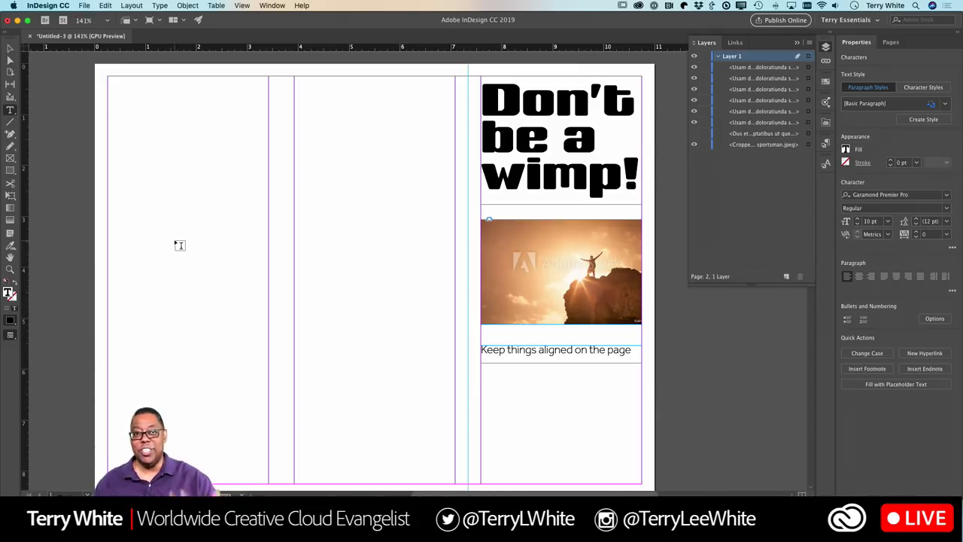
{"action": "scroll", "coordinate": [278, 243], "scroll_direction": "down", "scroll_amount": 10}
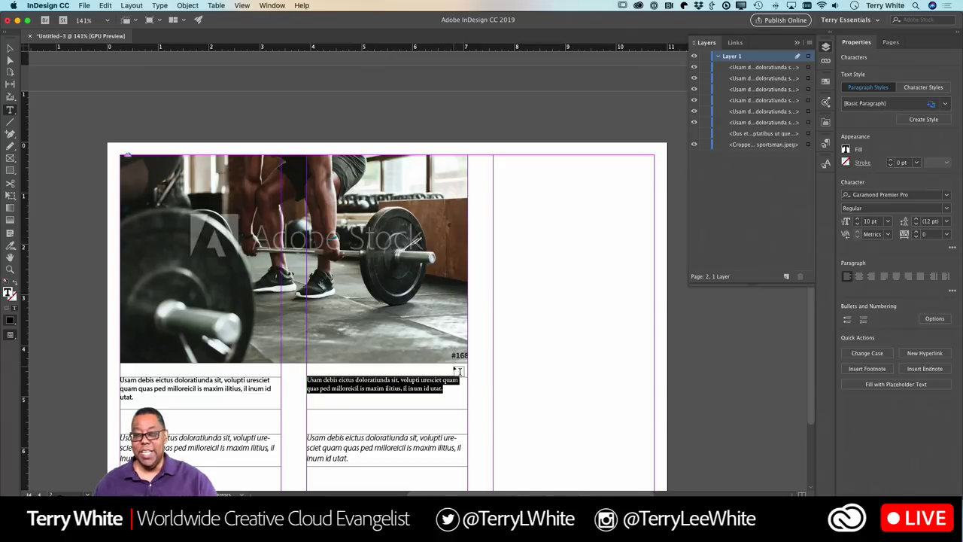
{"action": "scroll", "coordinate": [575, 345], "scroll_direction": "down", "scroll_amount": 4}
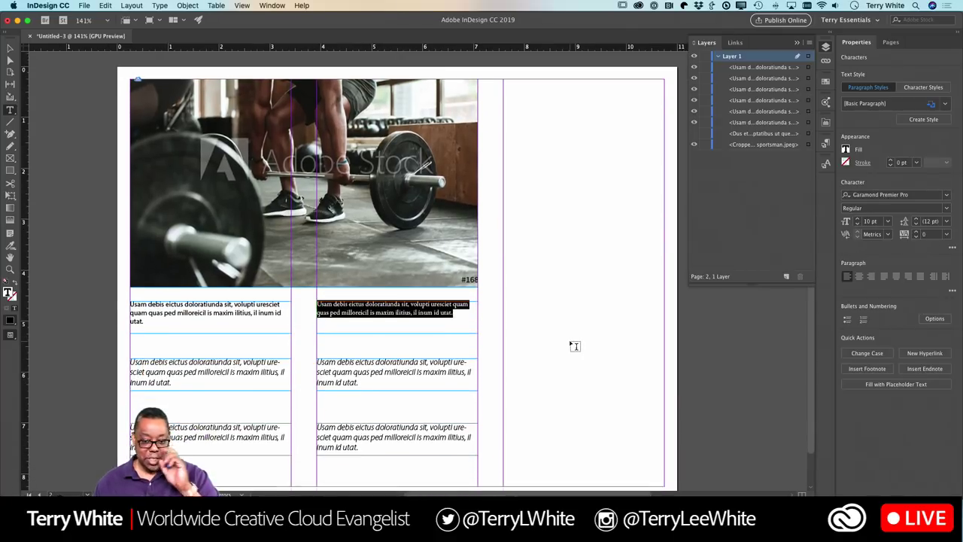
{"action": "scroll", "coordinate": [502, 265], "scroll_direction": "up", "scroll_amount": 10}
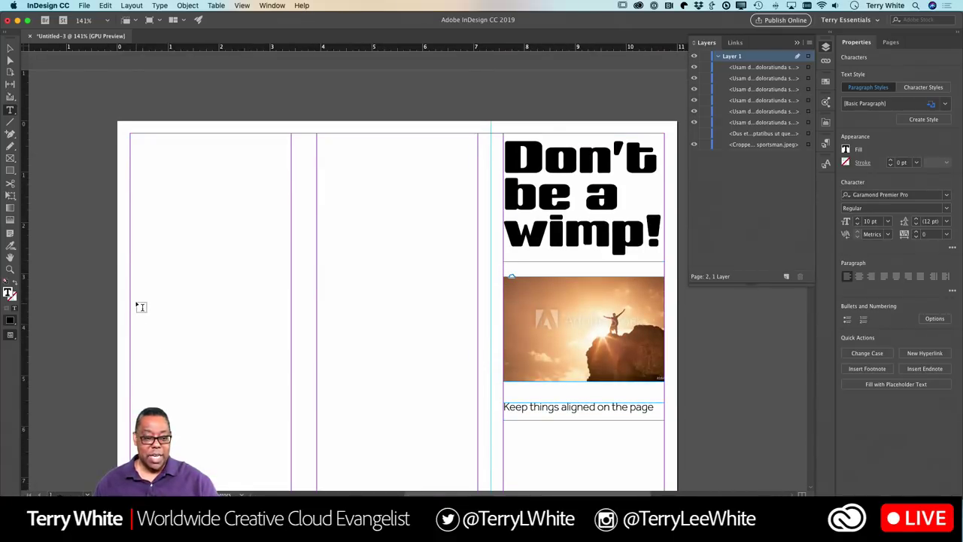
{"action": "left_click_drag", "start_coordinate": [131, 301], "coordinate": [479, 347]}
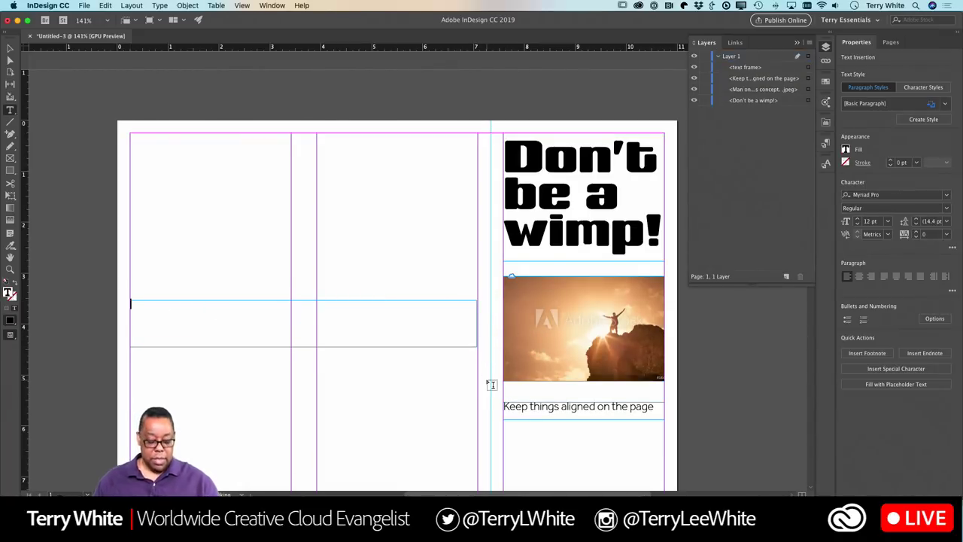
{"action": "type", "text": "READ ME"}
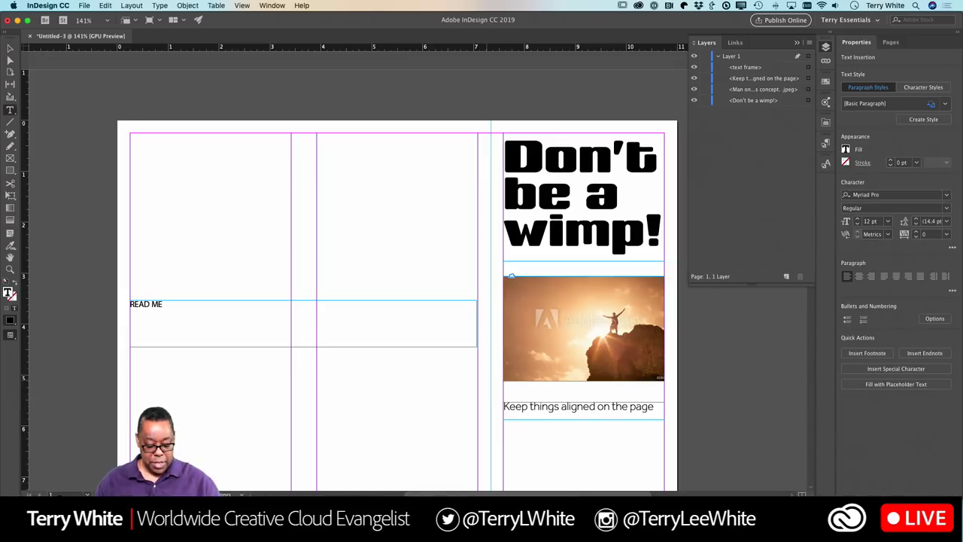
- Enlarge all of the "READ ME" text to 70 pt
{"action": "key", "text": "super+a"}
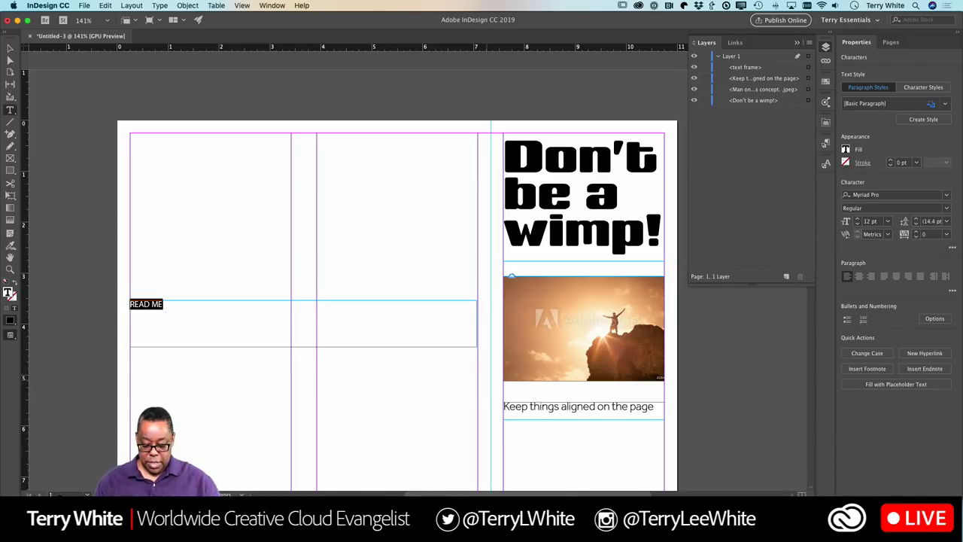
{"action": "key", "text": "super+shift+period"}
{"action": "key", "text": "super+shift+period"}
{"action": "key", "text": "super+shift+period"}
{"action": "key", "text": "super+shift+period"}
{"action": "key", "text": "super+shift+period"}
{"action": "key", "text": "super+shift+period"}
{"action": "key", "text": "super+shift+period"}
{"action": "key", "text": "super+shift+period"}
{"action": "key", "text": "super+shift+period"}
{"action": "key", "text": "super+shift+period"}
{"action": "key", "text": "super+shift+period"}
{"action": "key", "text": "super+shift+period"}
{"action": "key", "text": "super+shift+period"}
{"action": "key", "text": "super+shift+period"}
{"action": "key", "text": "super+shift+period"}
{"action": "key", "text": "super+shift+period"}
{"action": "key", "text": "super+shift+period"}
{"action": "key", "text": "super+shift+period"}
{"action": "key", "text": "super+shift+period"}
{"action": "key", "text": "super+shift+period"}
{"action": "key", "text": "super+shift+period"}
{"action": "key", "text": "super+shift+period"}
{"action": "key", "text": "super+shift+period"}
{"action": "key", "text": "super+shift+period"}
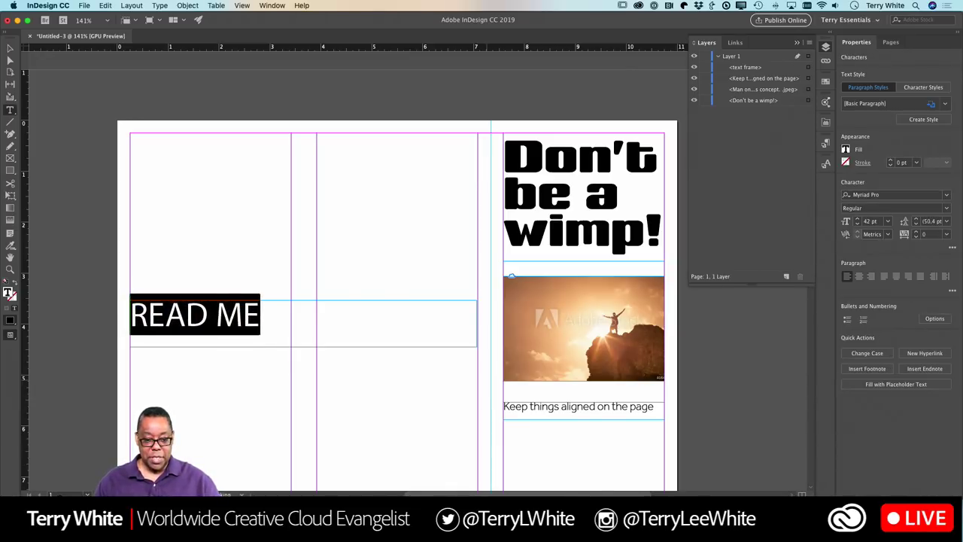
{"action": "key", "text": "super+shift+period"}
{"action": "key", "text": "super+shift+period"}
{"action": "key", "text": "super+shift+period"}
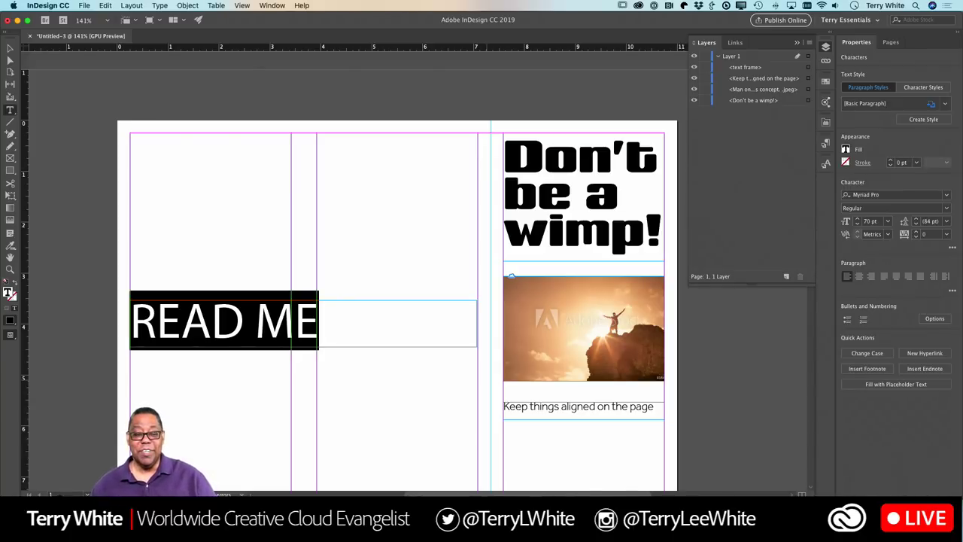
- Rotate the "READ ME" frame to read upward in the first column, and place a copy reading downward in the second column
{"action": "left_click", "coordinate": [10, 48]}
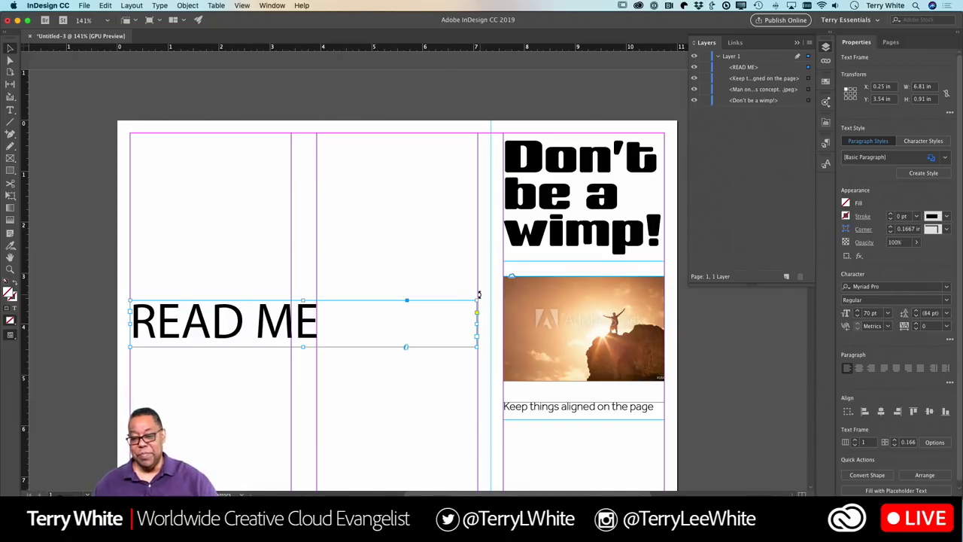
{"action": "left_click_drag", "start_coordinate": [479, 294], "coordinate": [229, 157]}
{"action": "left_click_drag", "start_coordinate": [305, 396], "coordinate": [259, 338]}
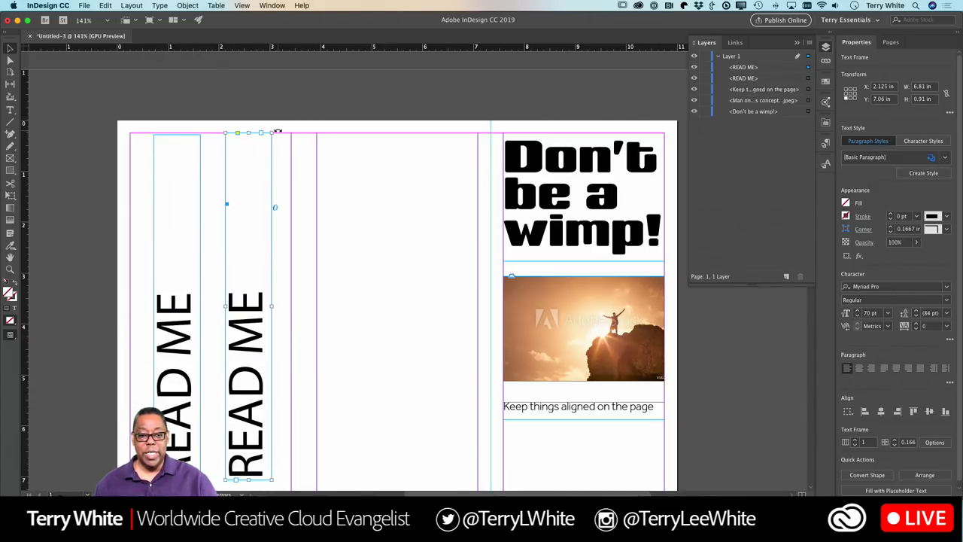
{"action": "left_click_drag", "start_coordinate": [278, 132], "coordinate": [244, 478]}
{"action": "left_click_drag", "start_coordinate": [284, 292], "coordinate": [401, 288]}
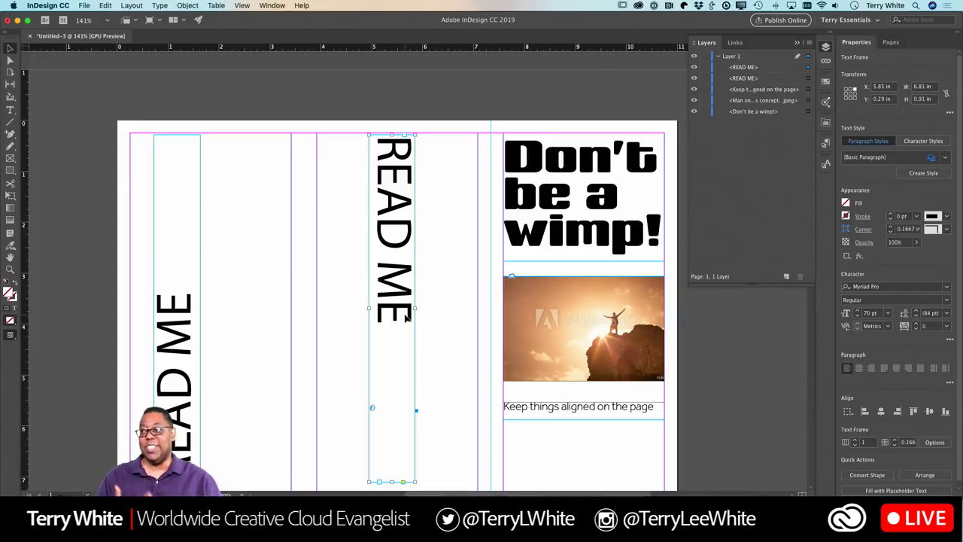
- Delete both vertical "READ ME" text frames from page 1
{"action": "key", "text": "Delete"}
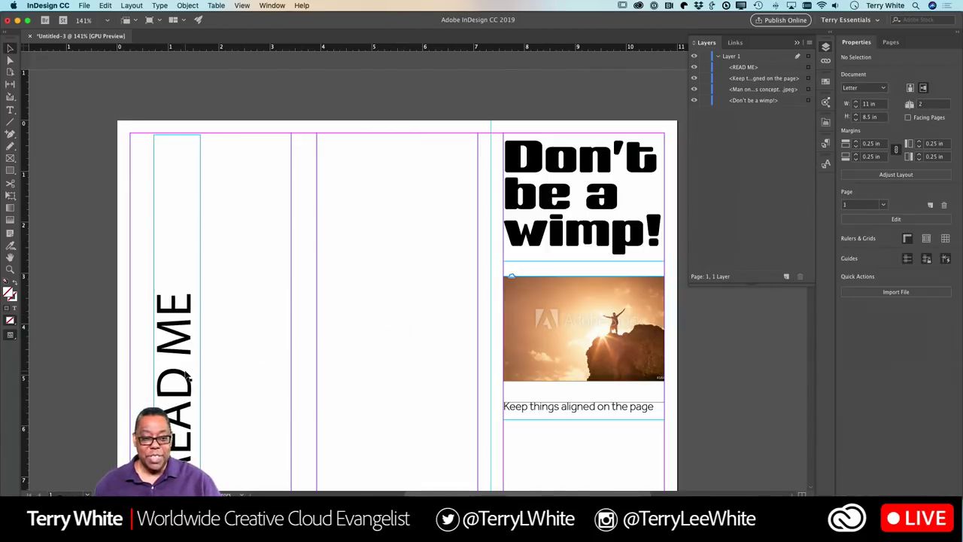
{"action": "left_click_drag", "start_coordinate": [188, 377], "coordinate": [278, 366]}
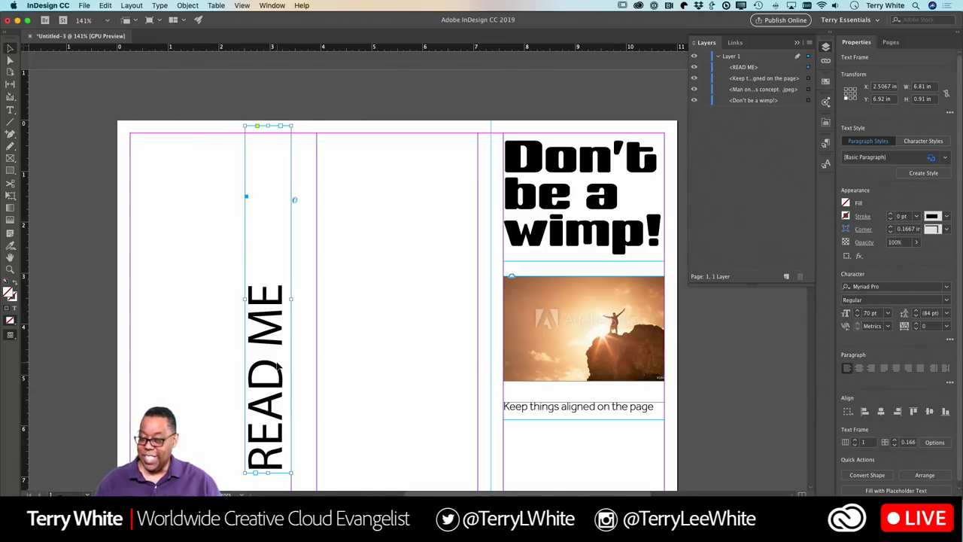
{"action": "key", "text": "Delete"}
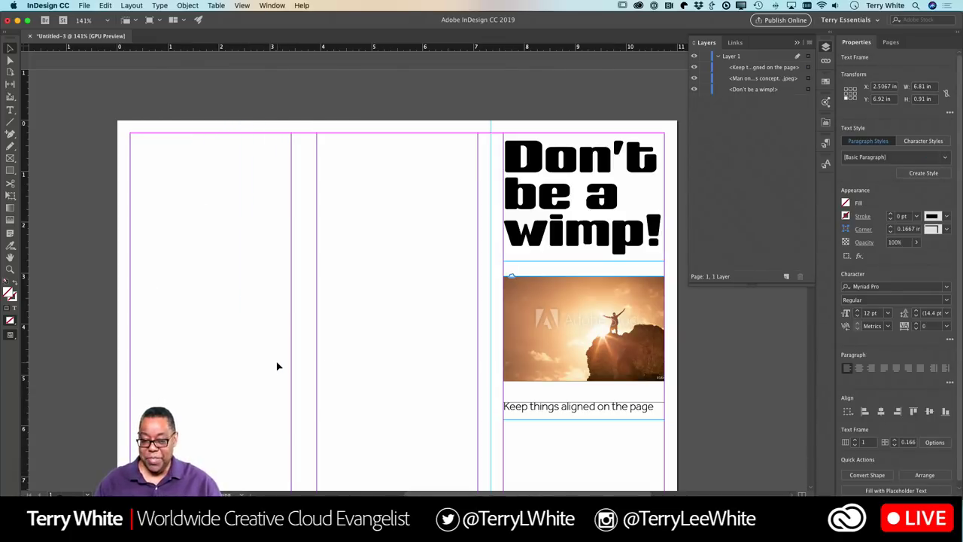
- Draw a text frame about 3.17 by 4.66 in in page 2's third column and fill it with placeholder text
{"action": "scroll", "coordinate": [276, 362], "scroll_direction": "down", "scroll_amount": 10}
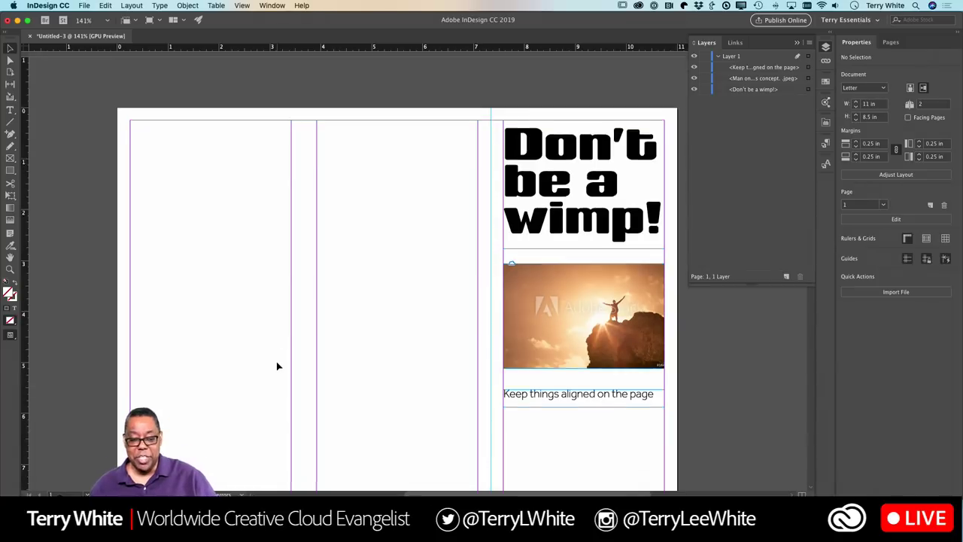
{"action": "scroll", "coordinate": [276, 361], "scroll_direction": "down", "scroll_amount": 2}
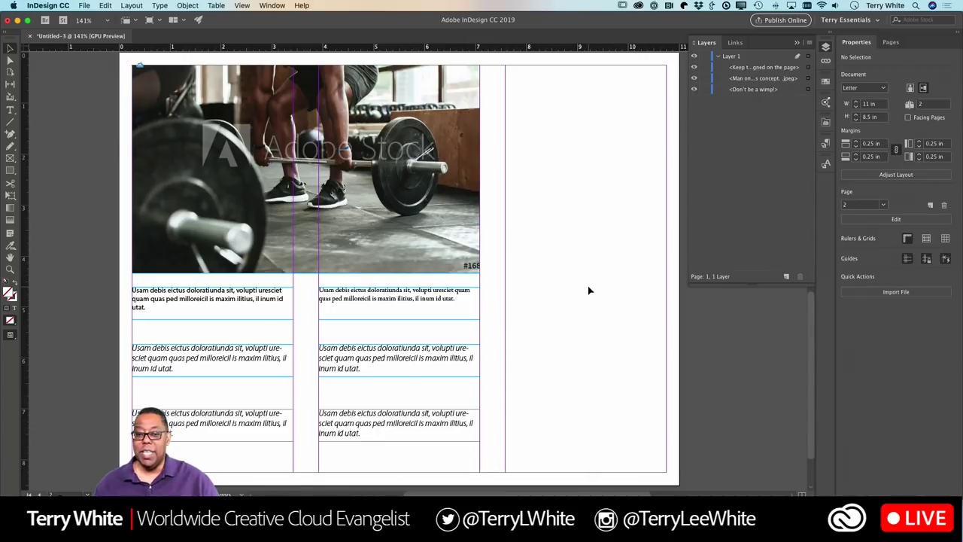
{"action": "scroll", "coordinate": [590, 290], "scroll_direction": "up", "scroll_amount": 10}
{"action": "scroll", "coordinate": [590, 290], "scroll_direction": "down", "scroll_amount": 12}
{"action": "scroll", "coordinate": [589, 289], "scroll_direction": "up", "scroll_amount": 3}
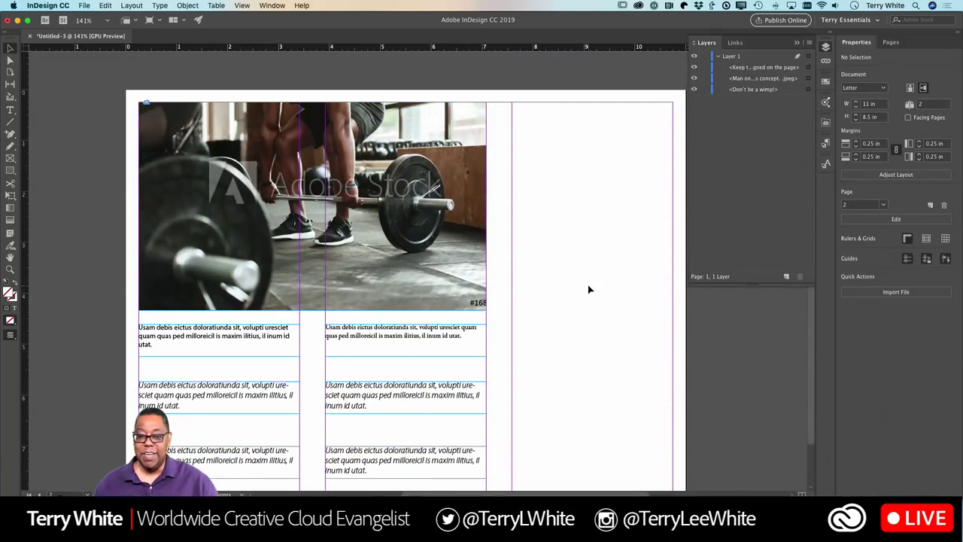
{"action": "key", "text": "t"}
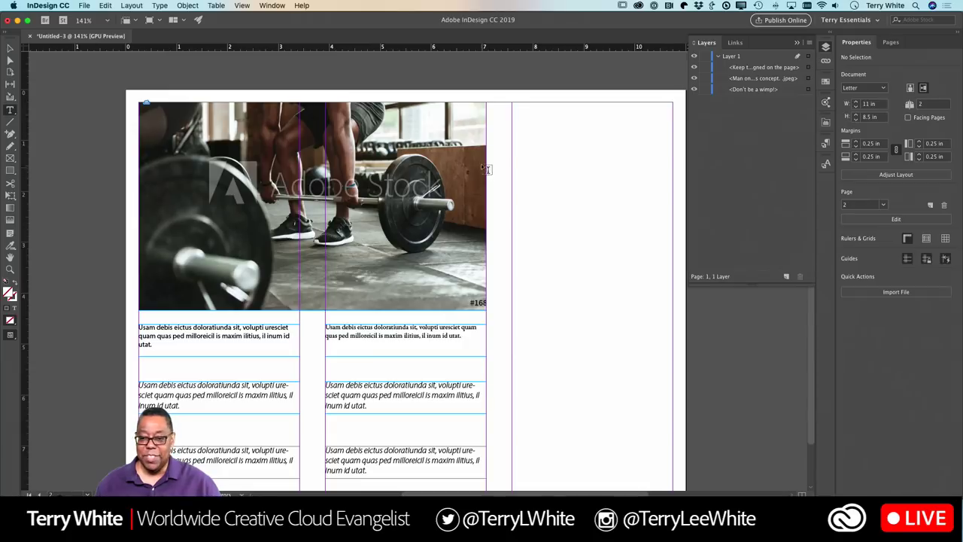
{"action": "left_click_drag", "start_coordinate": [513, 149], "coordinate": [672, 388]}
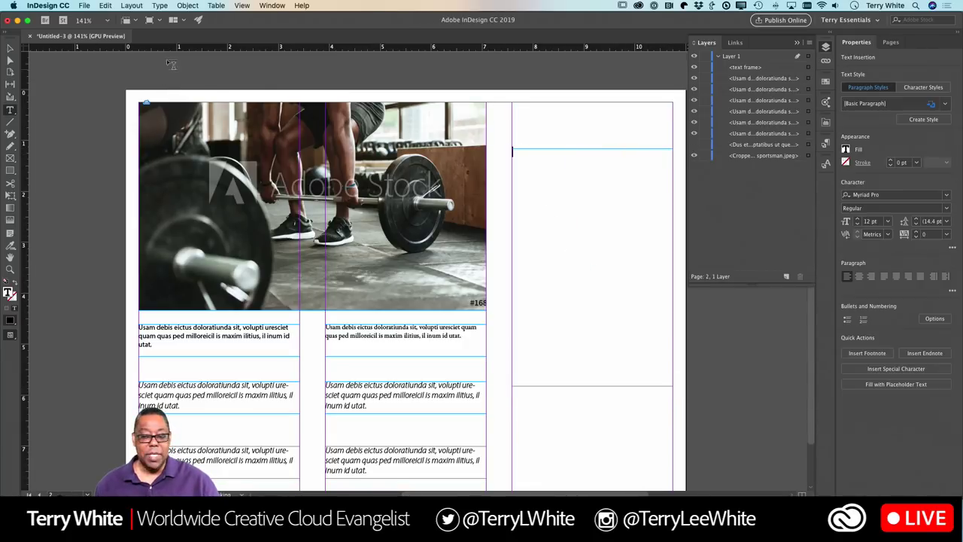
{"action": "left_click", "coordinate": [159, 6]}
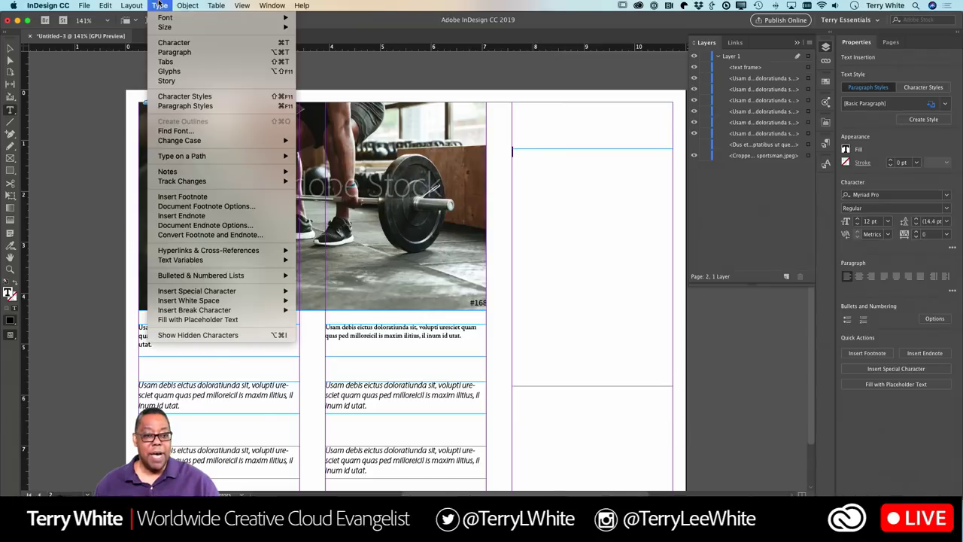
{"action": "left_click", "coordinate": [188, 320]}
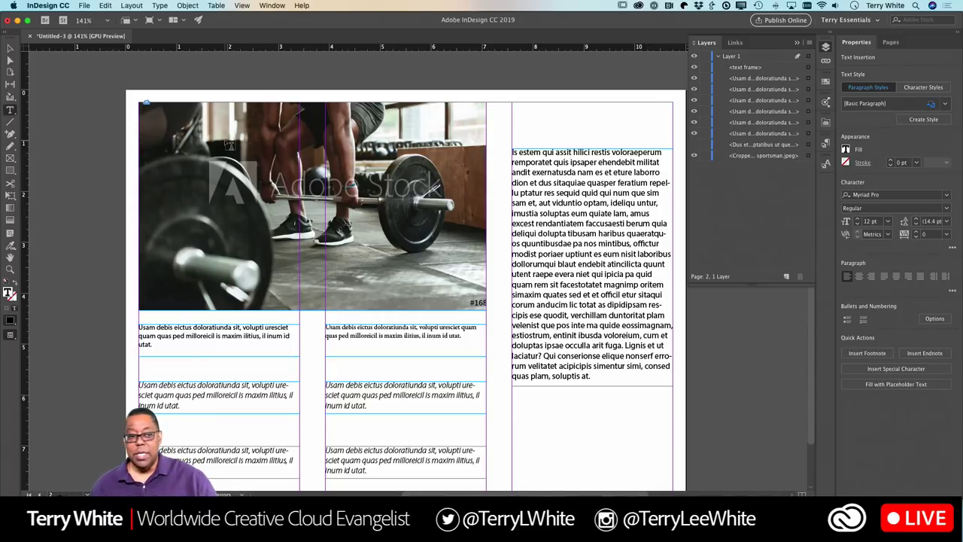
- Place the Lemon graphic from the Adobe Live 2019 library over the upper-right part of the third column's text
{"action": "left_click", "coordinate": [7, 48]}
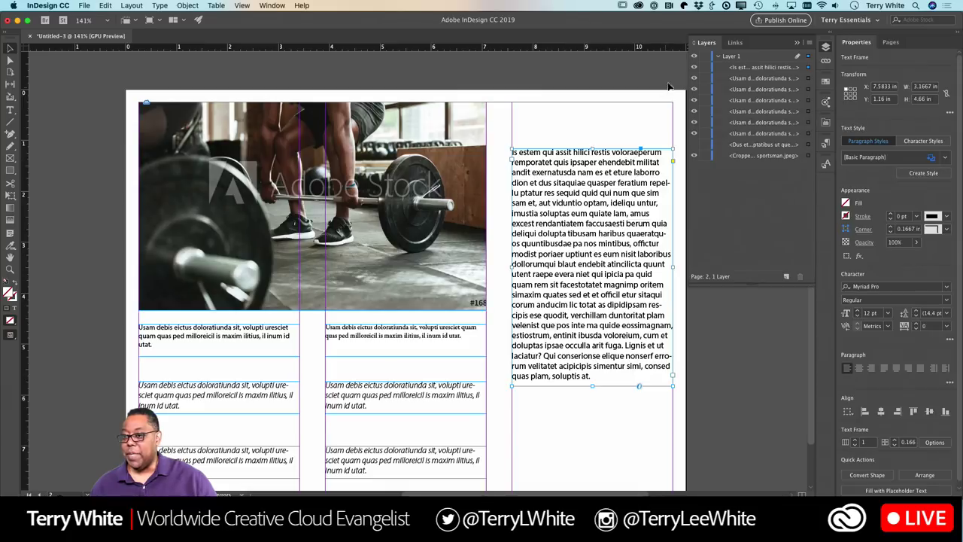
{"action": "left_click", "coordinate": [797, 42]}
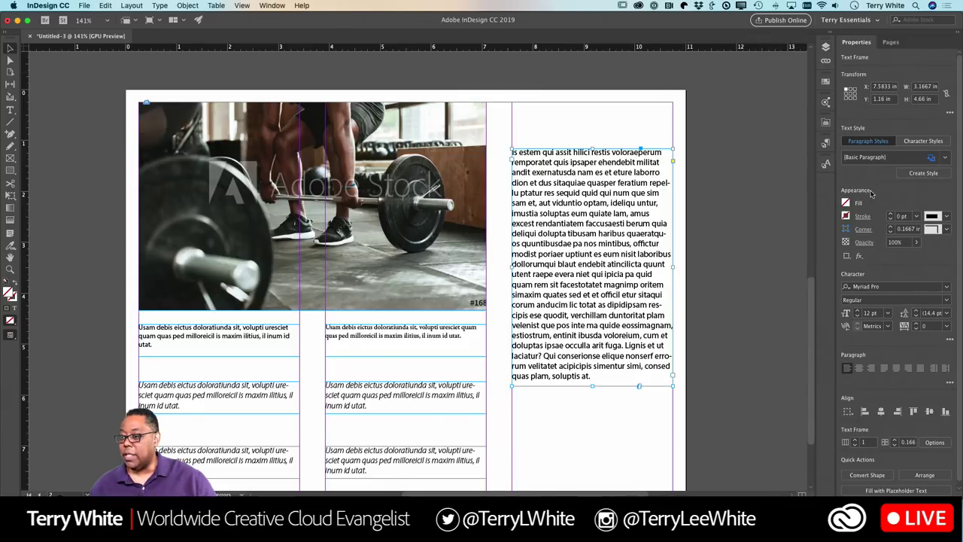
{"action": "left_click", "coordinate": [826, 124]}
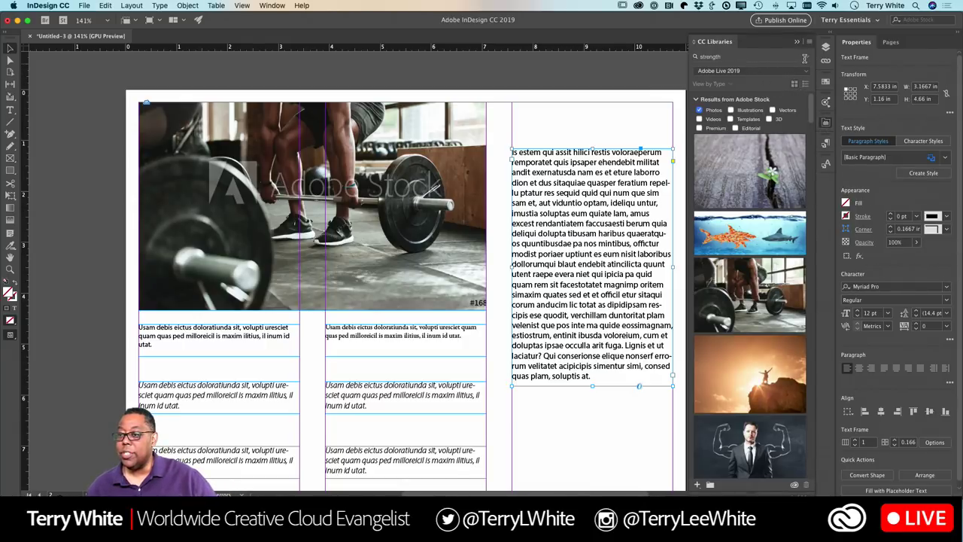
{"action": "left_click", "coordinate": [800, 57]}
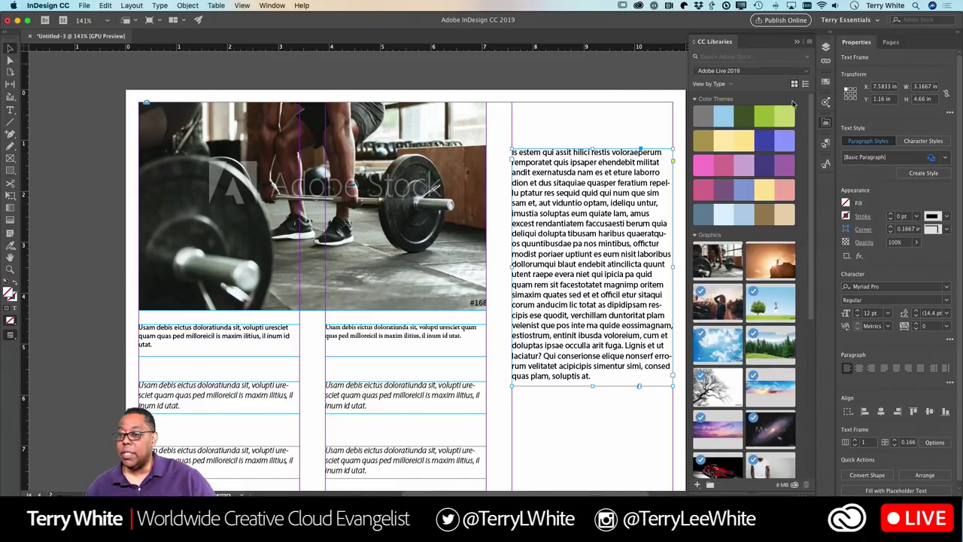
{"action": "scroll", "coordinate": [776, 278], "scroll_direction": "down", "scroll_amount": 8}
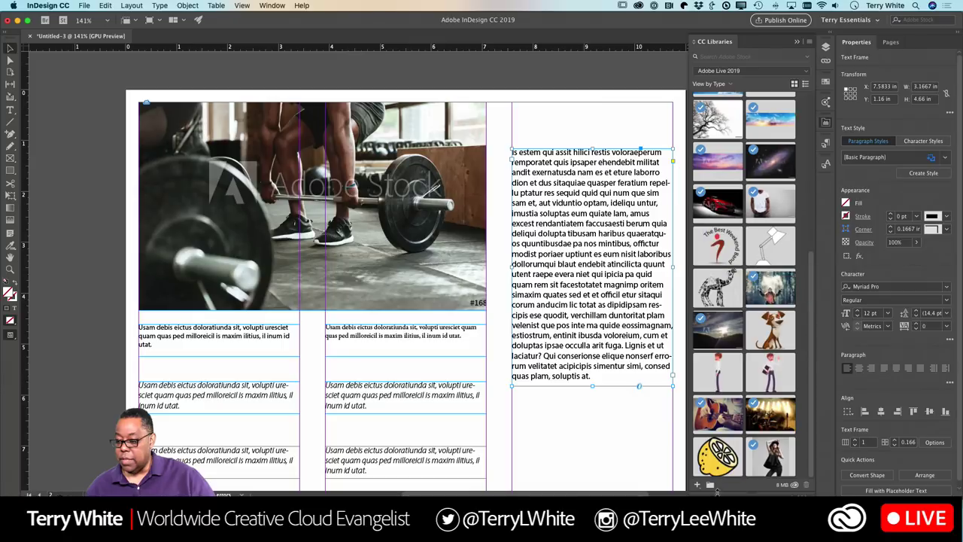
{"action": "left_click_drag", "start_coordinate": [724, 473], "coordinate": [659, 246]}
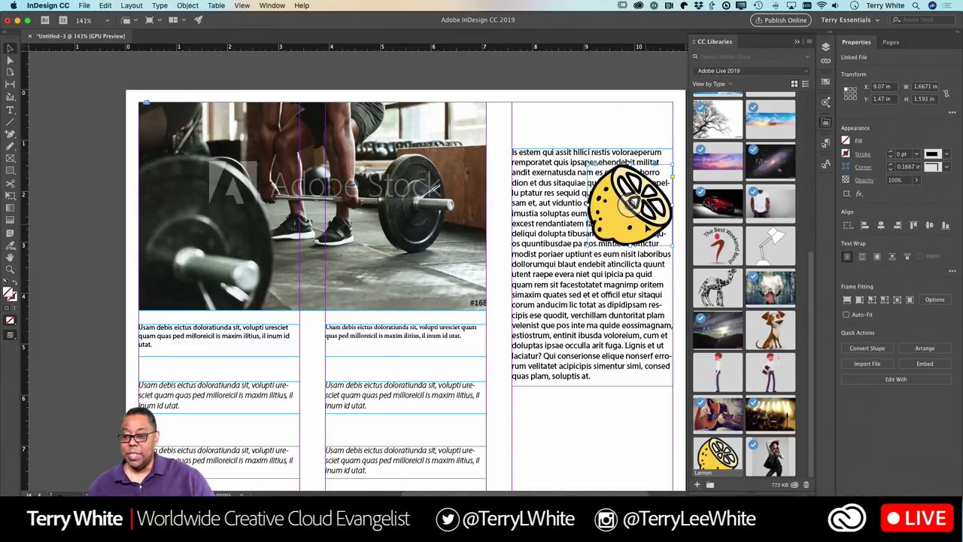
- Arrange the lemon graphic behind the third column's text
{"action": "right_click", "coordinate": [646, 225]}
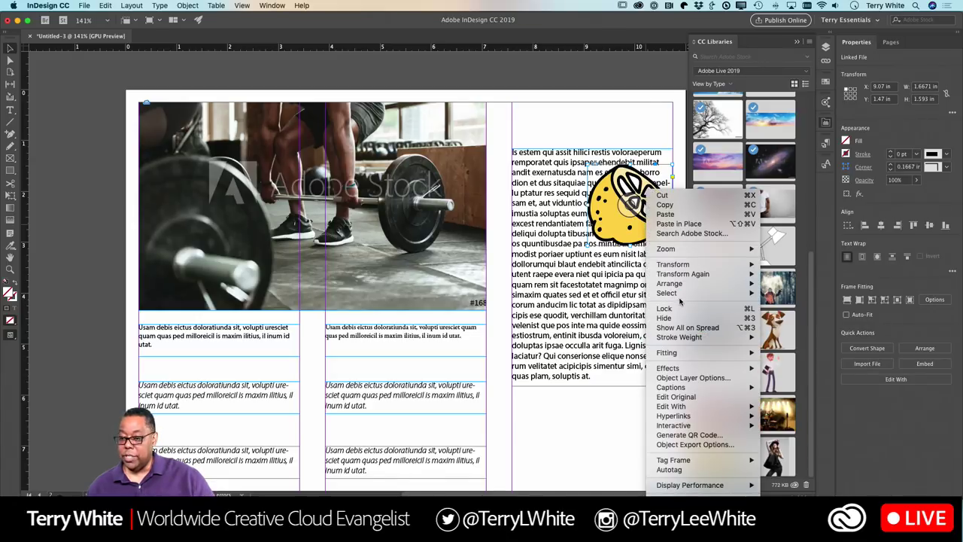
{"action": "mouse_move", "coordinate": [679, 284]}
{"action": "left_click", "coordinate": [783, 293]}
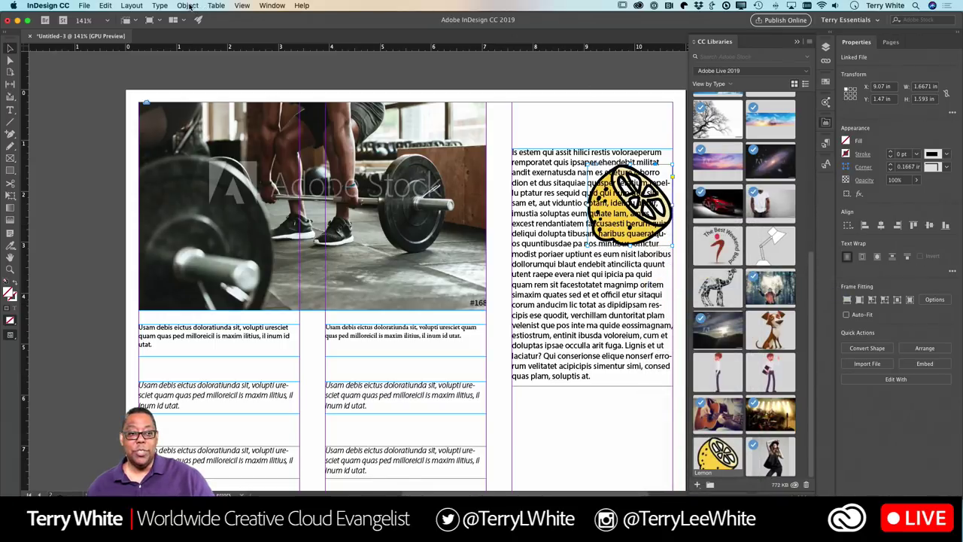
{"action": "left_click", "coordinate": [189, 5]}
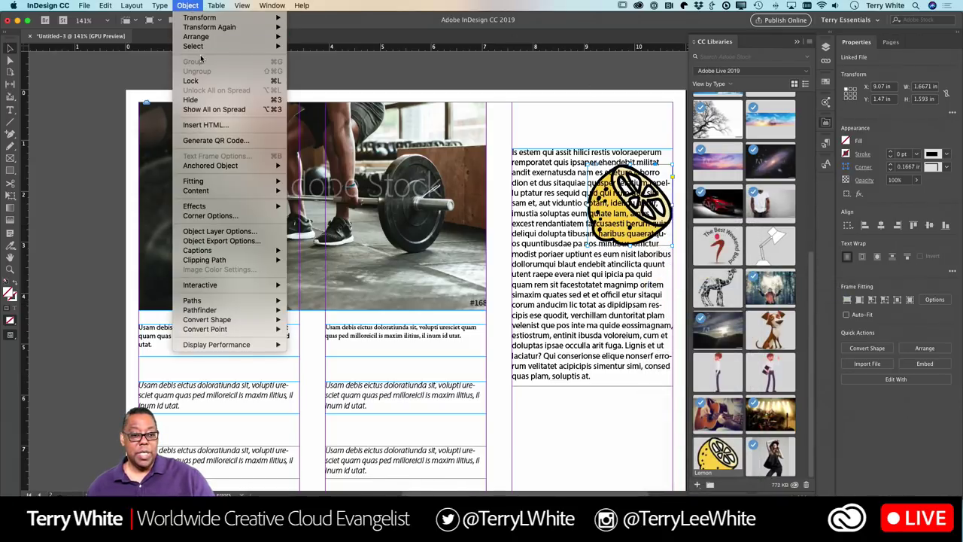
{"action": "left_click", "coordinate": [187, 5]}
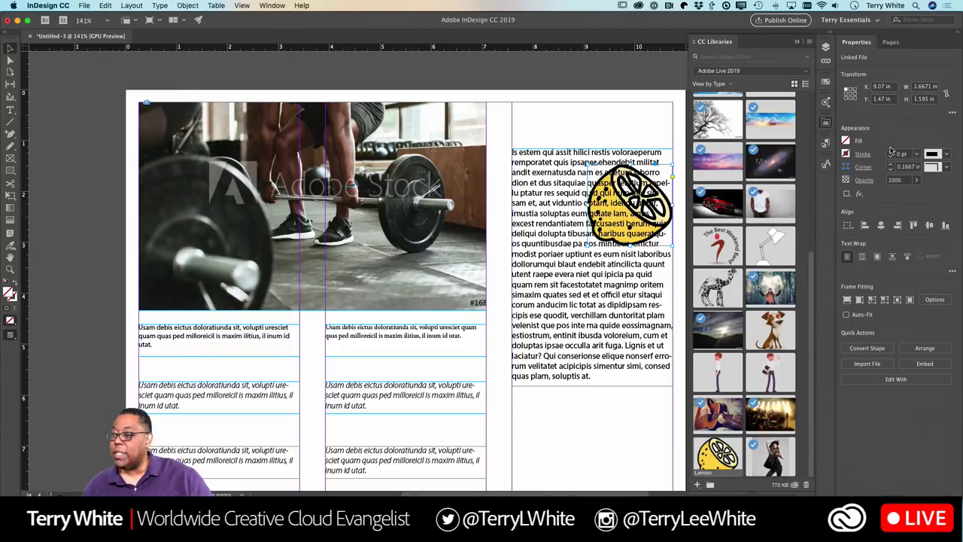
- Reduce the lemon graphic's opacity to 9% and move it to the lower-left corner of the third column's text frame
{"action": "left_click", "coordinate": [917, 181]}
{"action": "left_click_drag", "start_coordinate": [917, 193], "coordinate": [869, 199]}
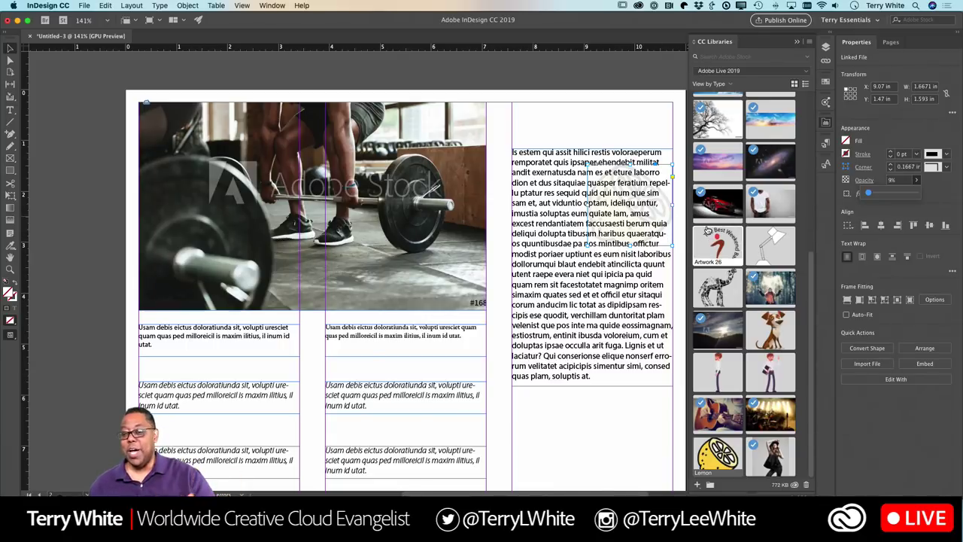
{"action": "mouse_move", "coordinate": [708, 229]}
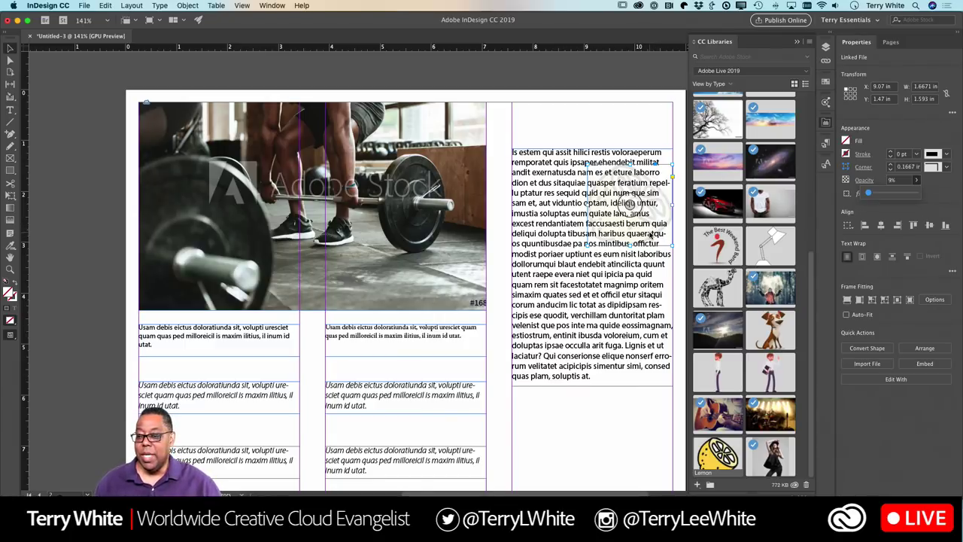
{"action": "left_click_drag", "start_coordinate": [656, 235], "coordinate": [576, 378]}
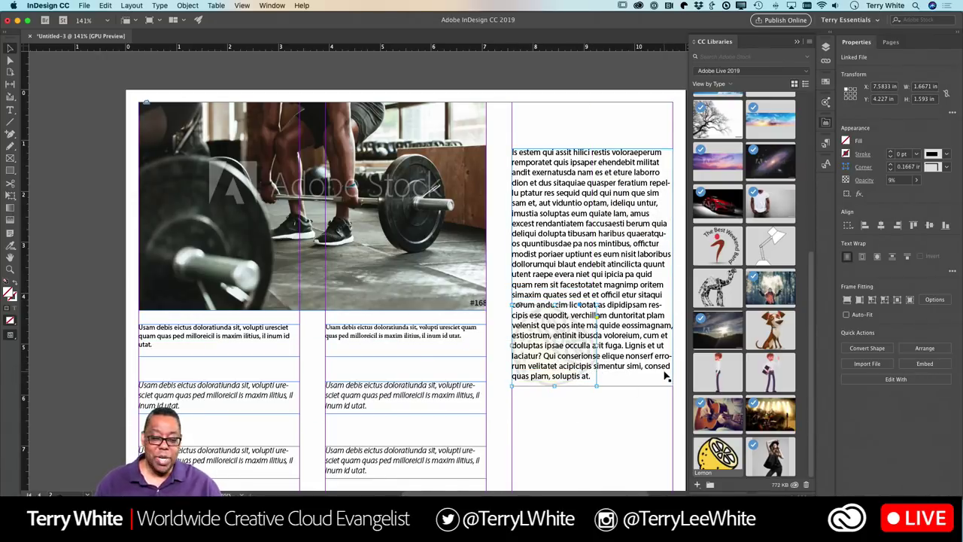
- Deselect the lemon graphic, switch to Chrome, open stock.adobe.com in the blank tab and close the Facebook tab
{"action": "left_click", "coordinate": [555, 418]}
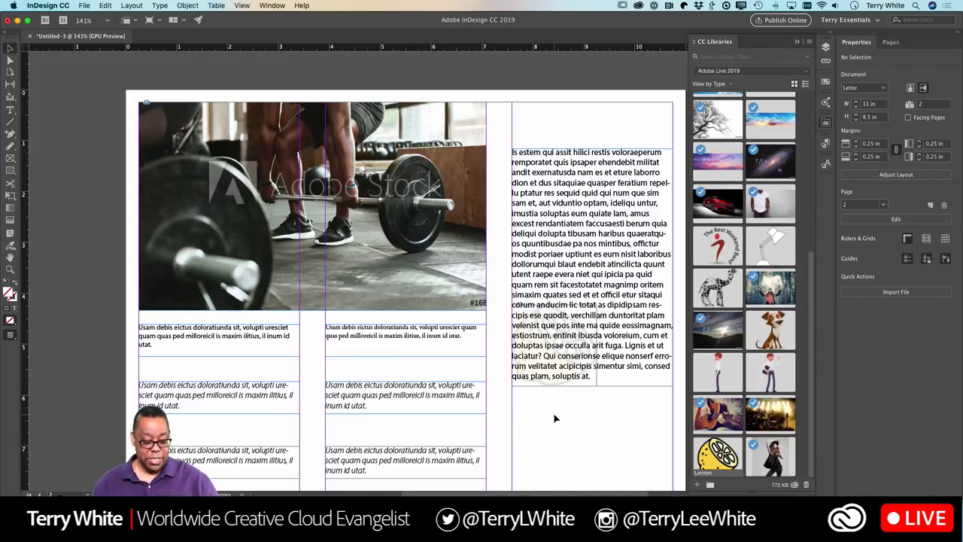
{"action": "key", "text": "super+Tab"}
{"action": "key", "text": "super+Tab"}
{"action": "key", "text": "super+Tab"}
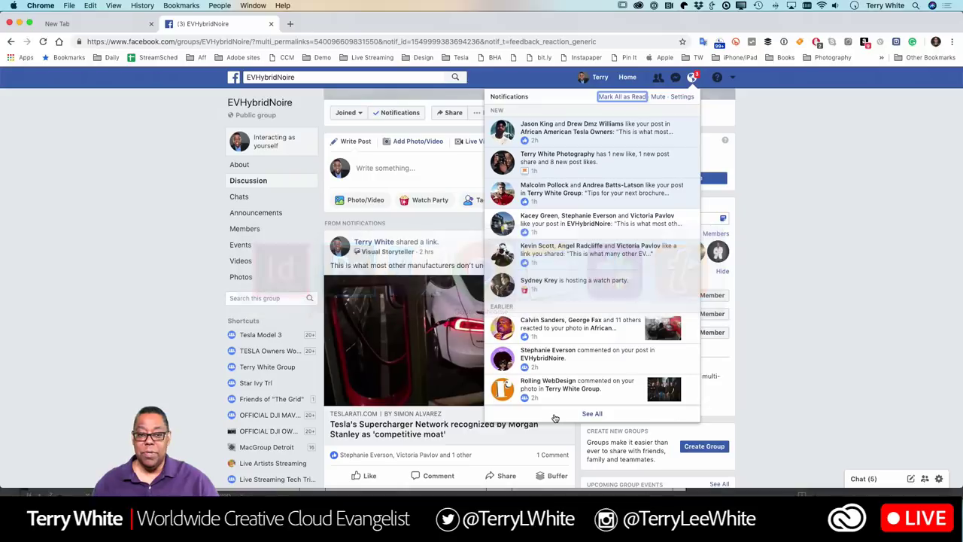
{"action": "left_click", "coordinate": [60, 24]}
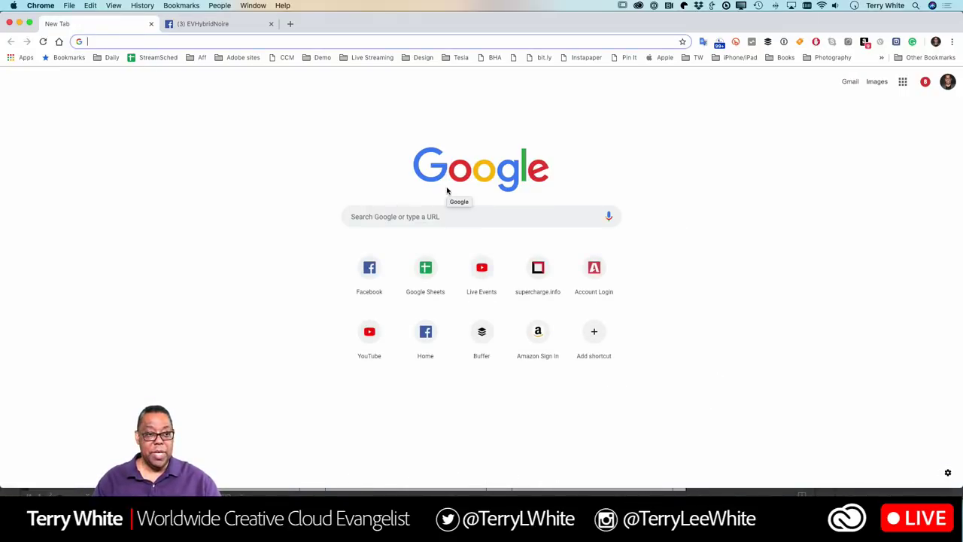
{"action": "type", "text": "stock"}
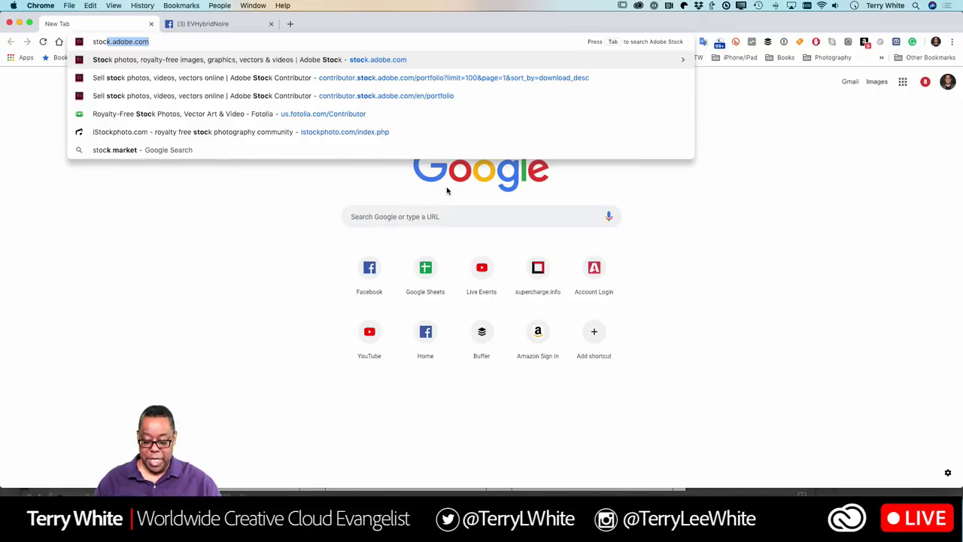
{"action": "key", "text": "Return"}
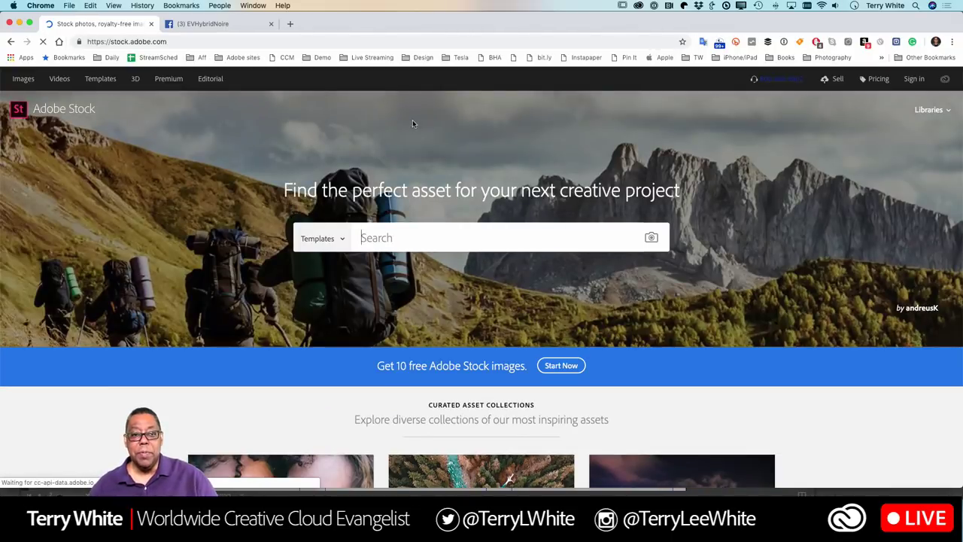
{"action": "left_click", "coordinate": [272, 24]}
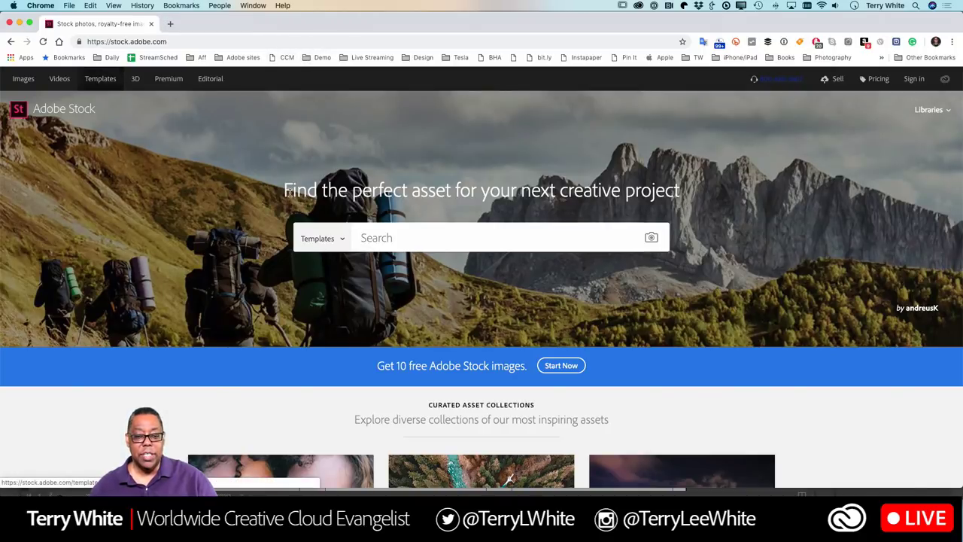
- Search the Adobe Stock templates for "brochure" and filter the results to InDesign files
{"action": "left_click", "coordinate": [341, 241]}
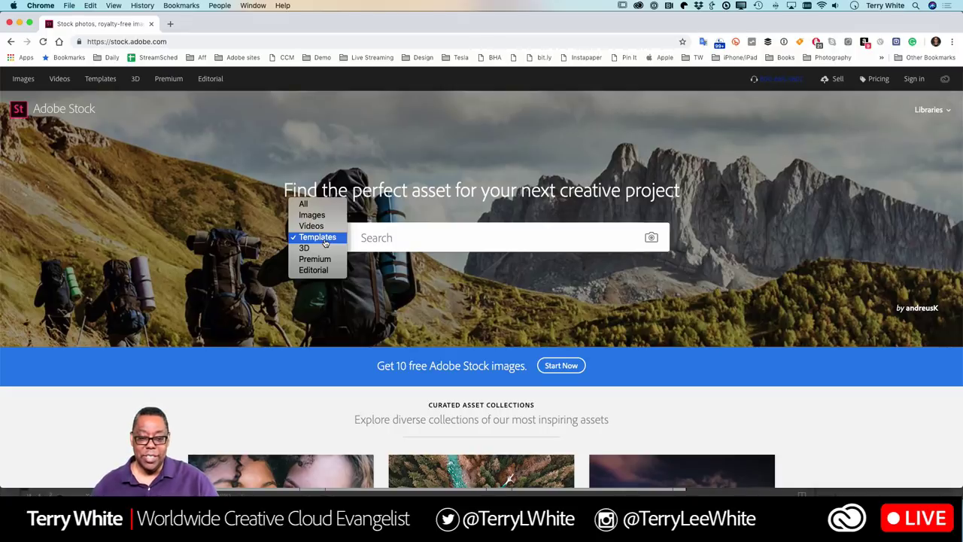
{"action": "left_click", "coordinate": [325, 242]}
{"action": "left_click", "coordinate": [373, 239]}
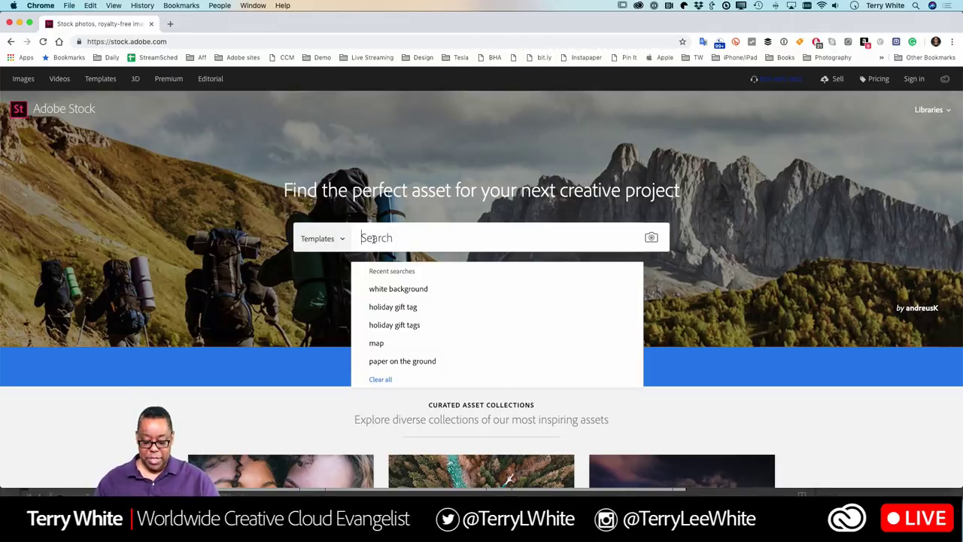
{"action": "type", "text": "brochure"}
{"action": "key", "text": "Return"}
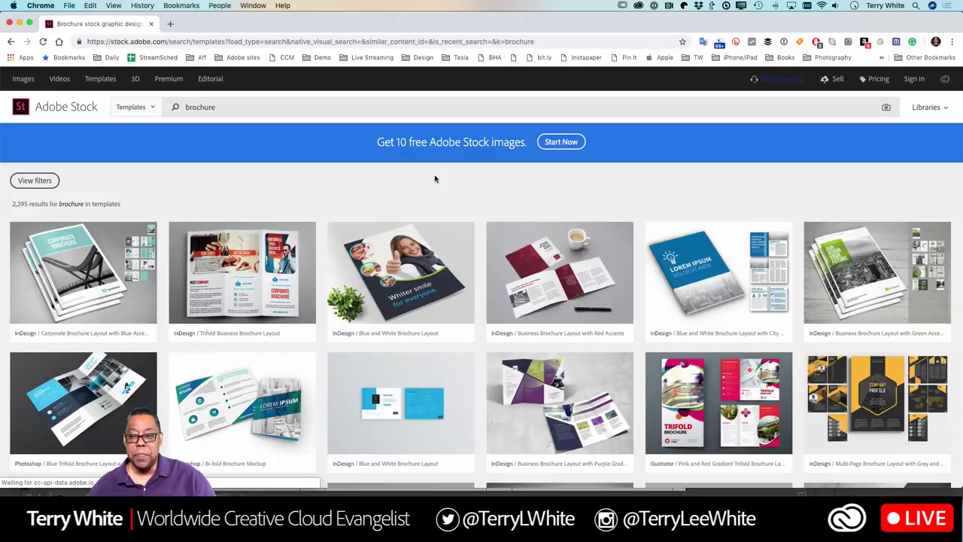
{"action": "left_click", "coordinate": [34, 181]}
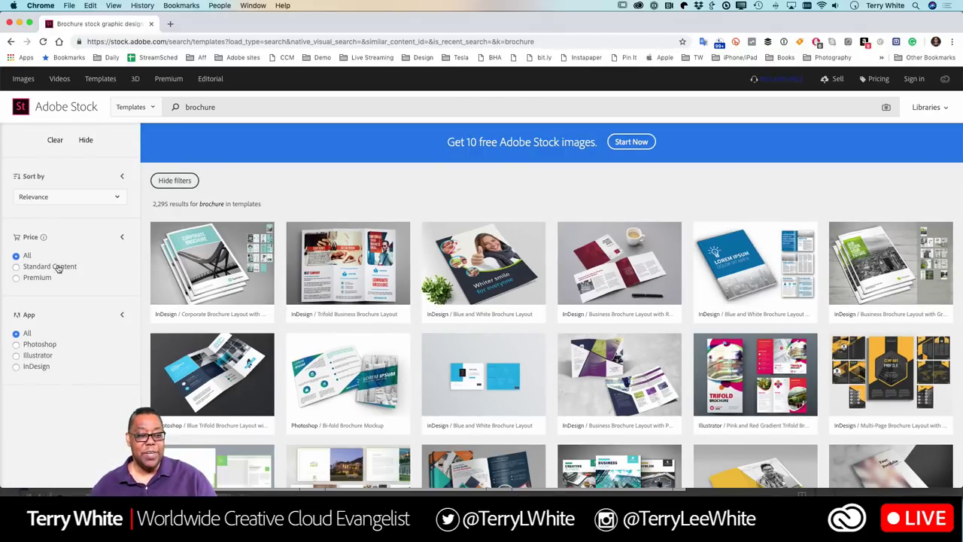
{"action": "left_click", "coordinate": [16, 366]}
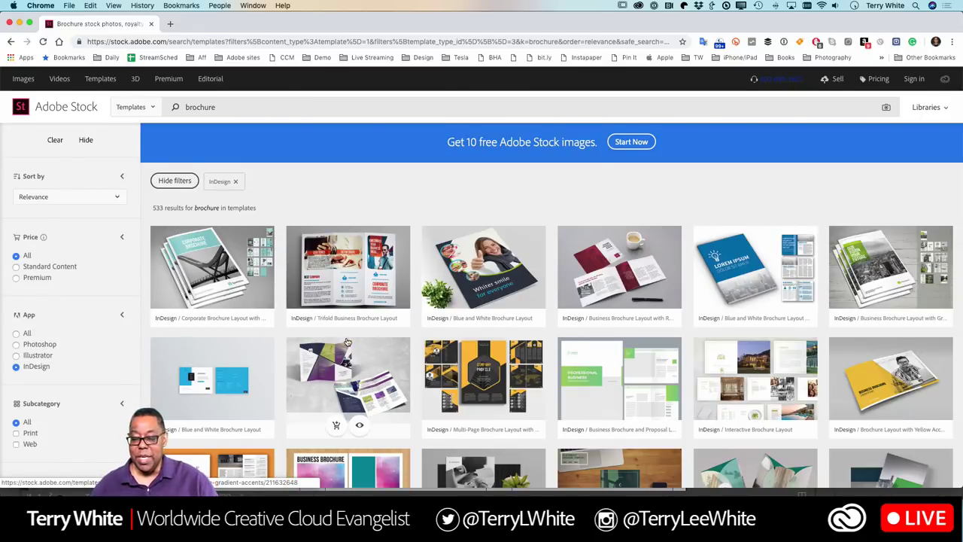
- Browse the InDesign brochure templates for a suitable trifold layout, including free ones
{"action": "scroll", "coordinate": [347, 343], "scroll_direction": "down", "scroll_amount": 5}
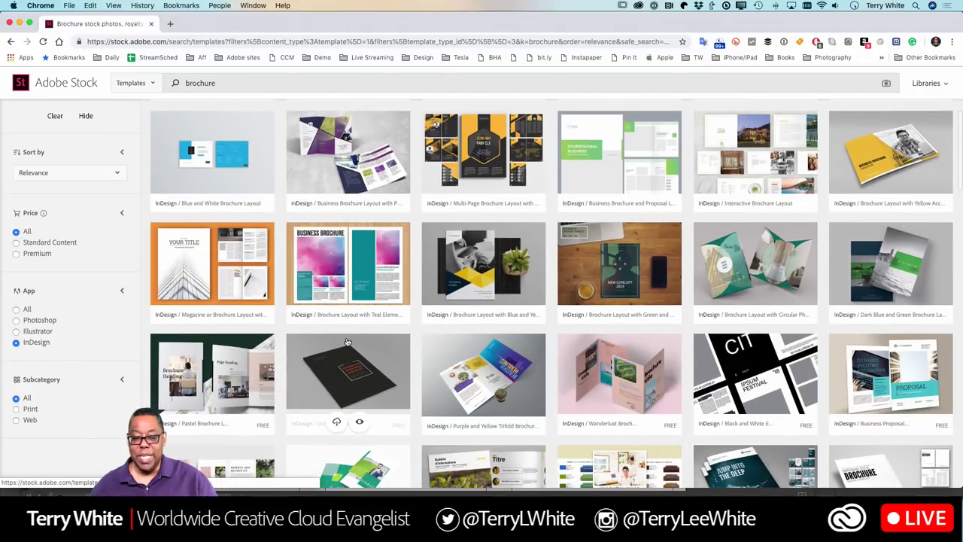
{"action": "scroll", "coordinate": [347, 342], "scroll_direction": "down", "scroll_amount": 3}
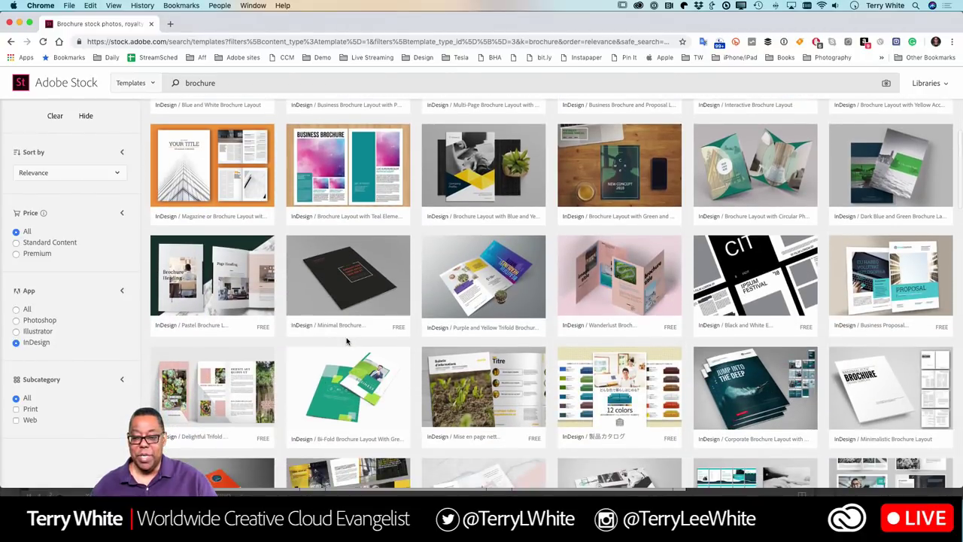
{"action": "scroll", "coordinate": [347, 343], "scroll_direction": "down", "scroll_amount": 1}
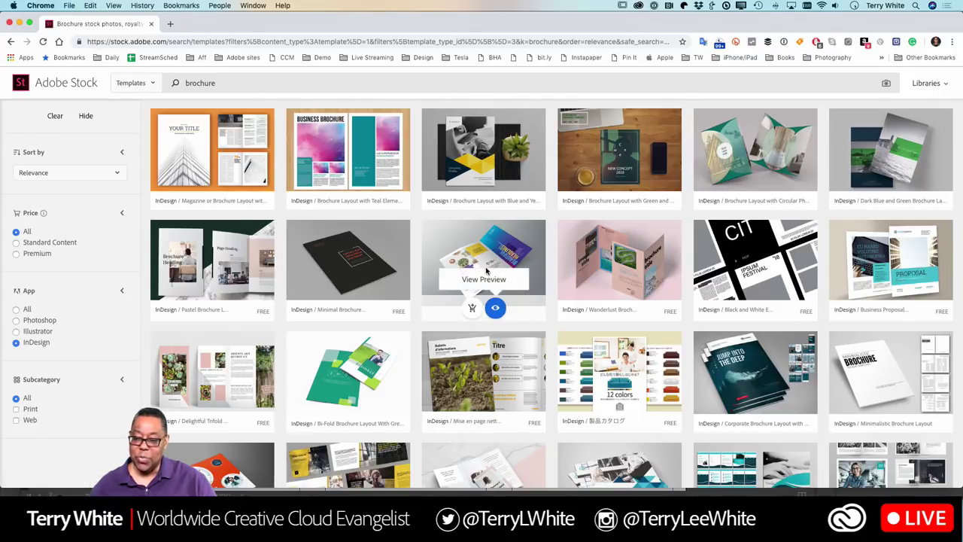
{"action": "scroll", "coordinate": [532, 282], "scroll_direction": "down", "scroll_amount": 2}
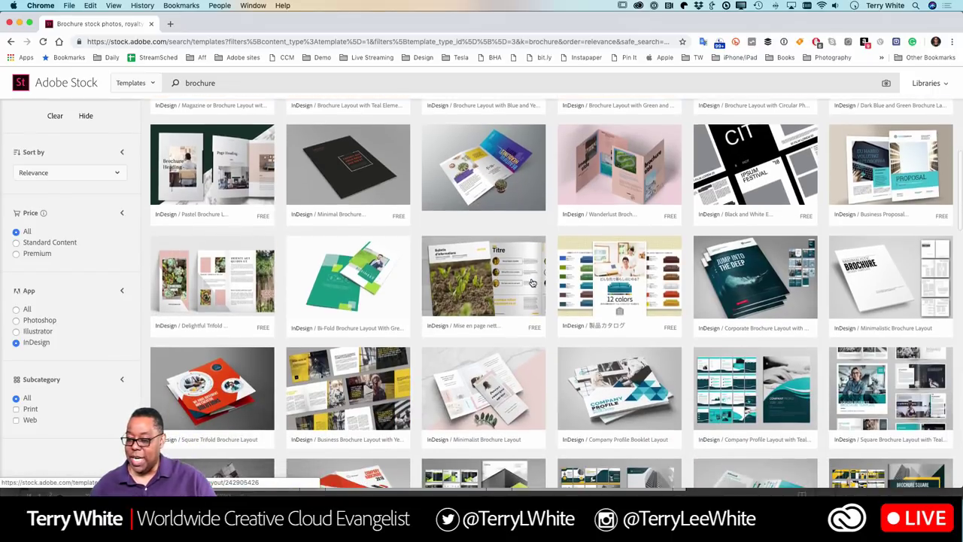
{"action": "scroll", "coordinate": [532, 282], "scroll_direction": "up", "scroll_amount": 10}
{"action": "scroll", "coordinate": [532, 280], "scroll_direction": "down", "scroll_amount": 1}
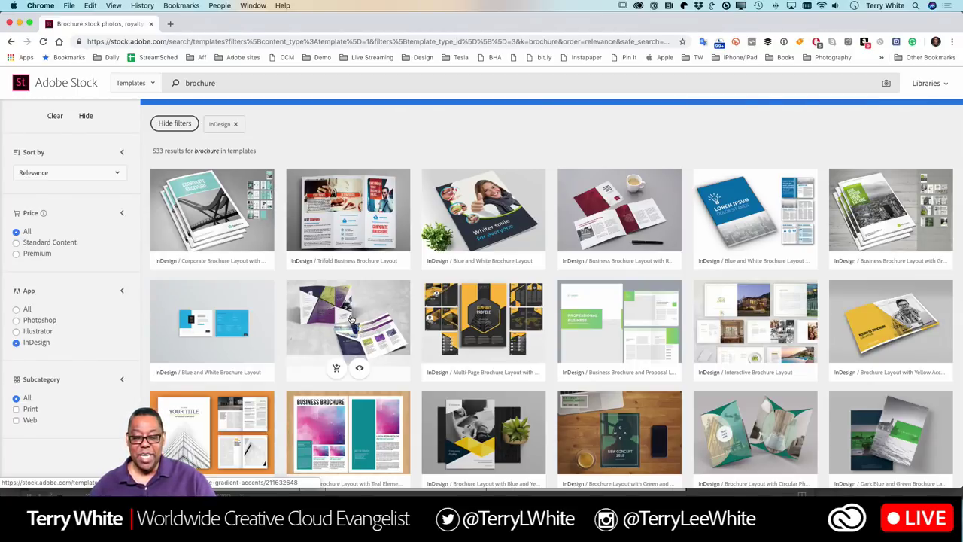
{"action": "scroll", "coordinate": [351, 320], "scroll_direction": "down", "scroll_amount": 3}
{"action": "scroll", "coordinate": [351, 319], "scroll_direction": "down", "scroll_amount": 5}
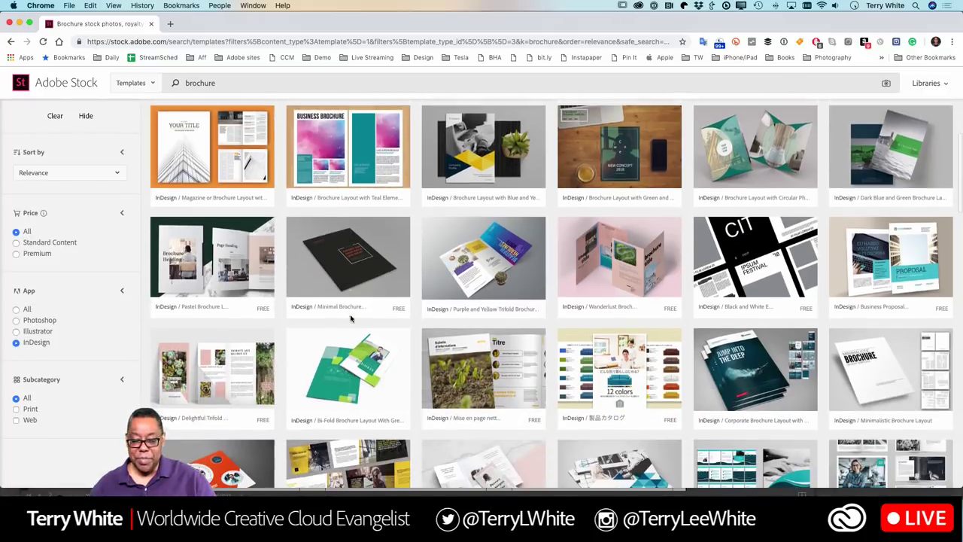
{"action": "scroll", "coordinate": [351, 320], "scroll_direction": "down", "scroll_amount": 1}
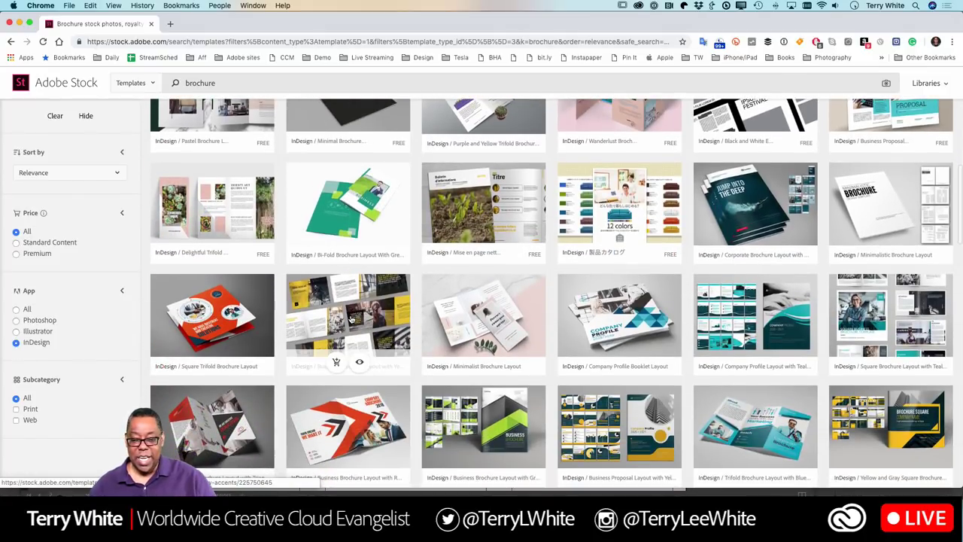
{"action": "scroll", "coordinate": [351, 320], "scroll_direction": "down", "scroll_amount": 1}
{"action": "scroll", "coordinate": [351, 319], "scroll_direction": "down", "scroll_amount": 2}
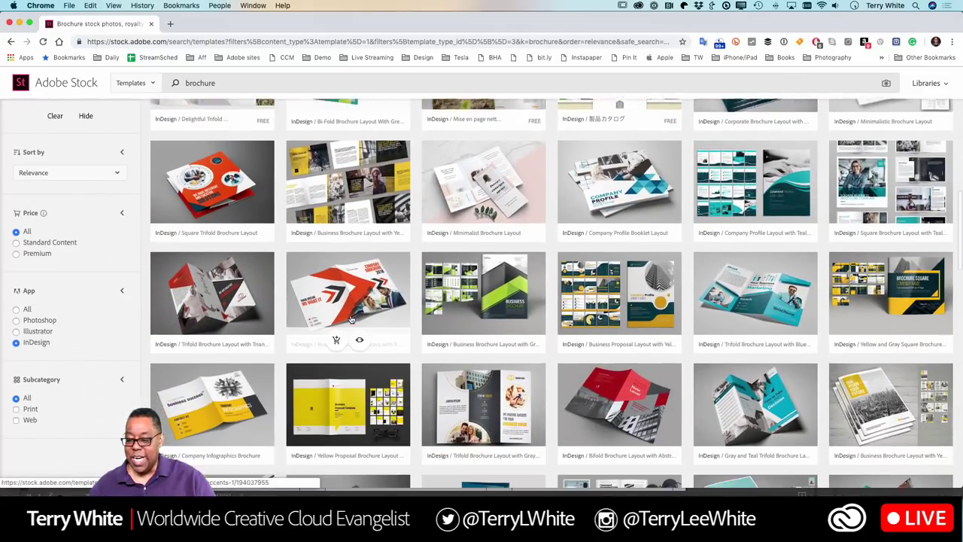
{"action": "scroll", "coordinate": [351, 319], "scroll_direction": "down", "scroll_amount": 1}
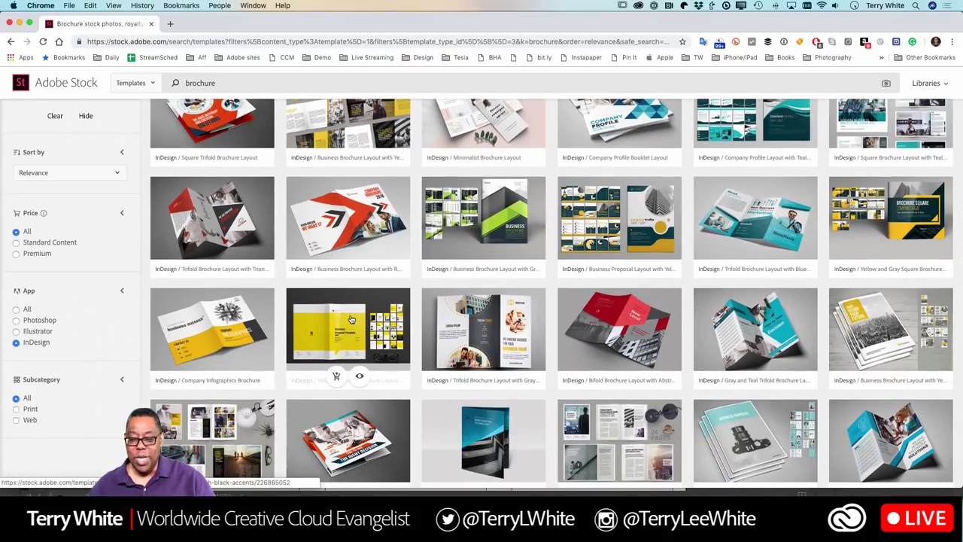
- Start licensing the gray Trifold Brochure Layout template and choose to sign in with an existing account
{"action": "mouse_move", "coordinate": [464, 319]}
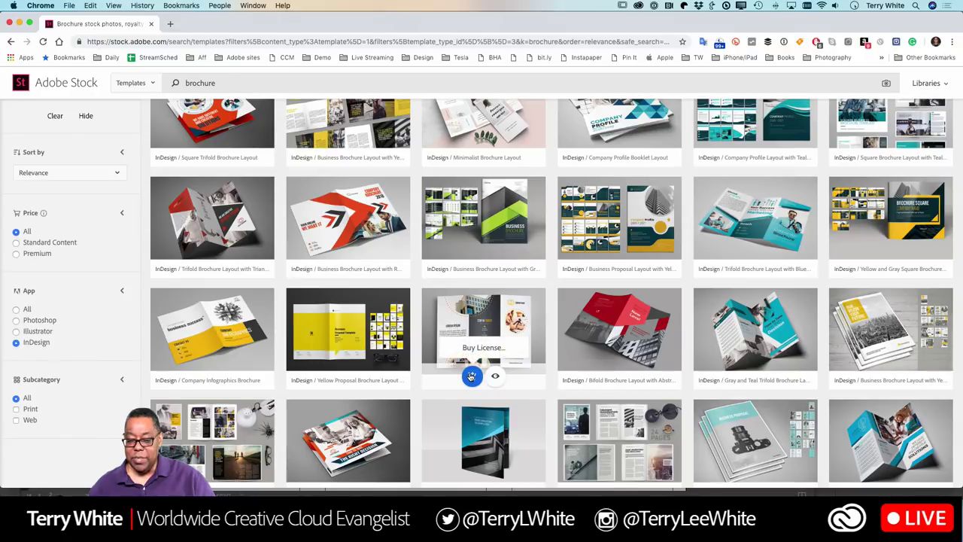
{"action": "left_click", "coordinate": [471, 377]}
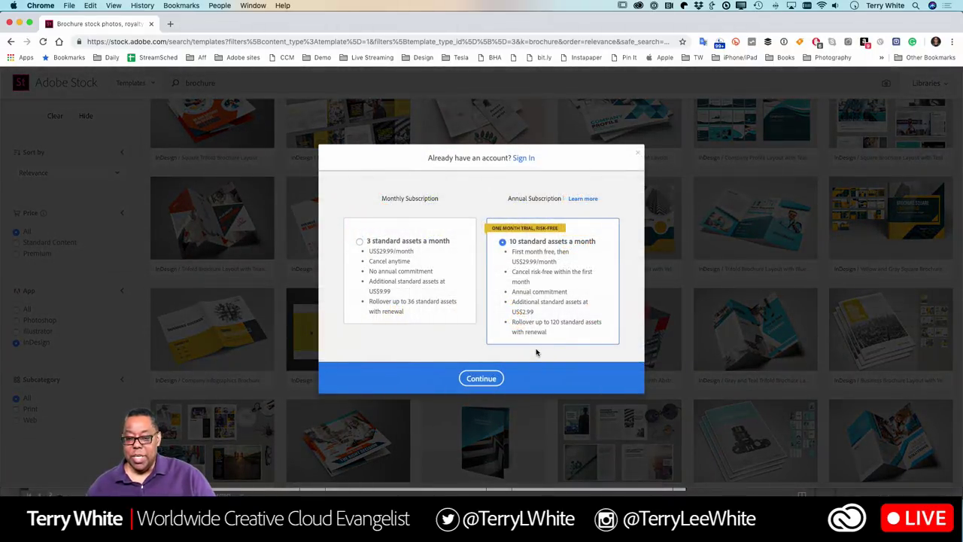
{"action": "left_click", "coordinate": [523, 159]}
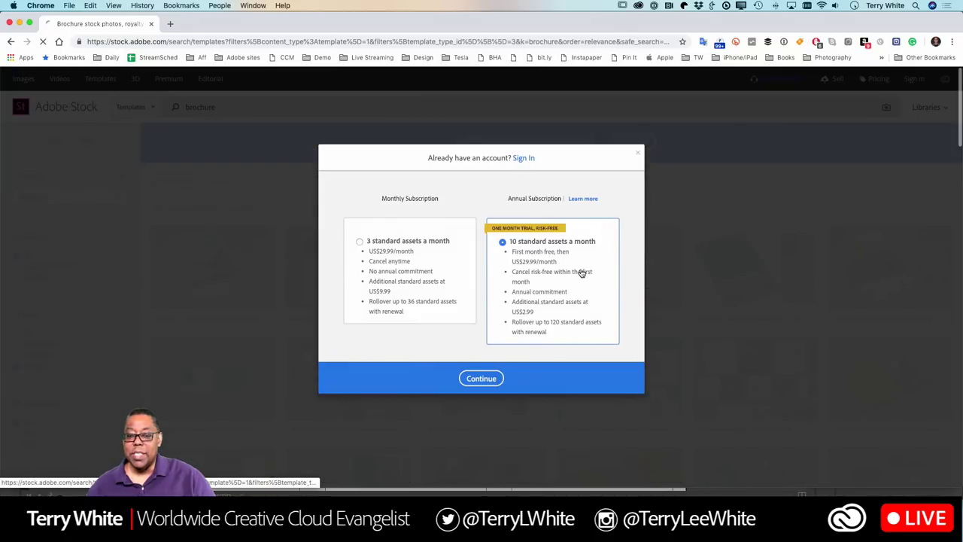
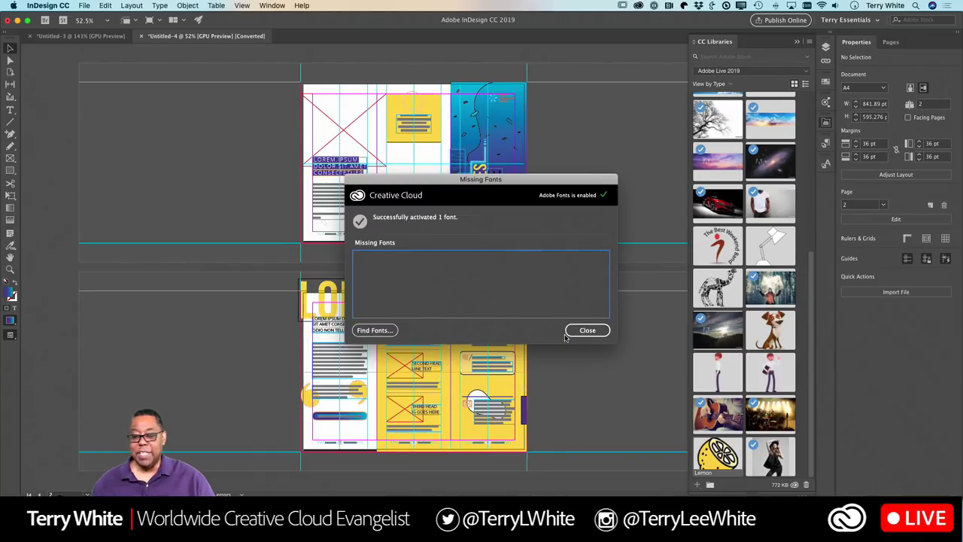
- Dismiss the Missing Fonts report in InDesign and check the opened trifold template's library assets and page list
{"action": "left_click", "coordinate": [568, 333]}
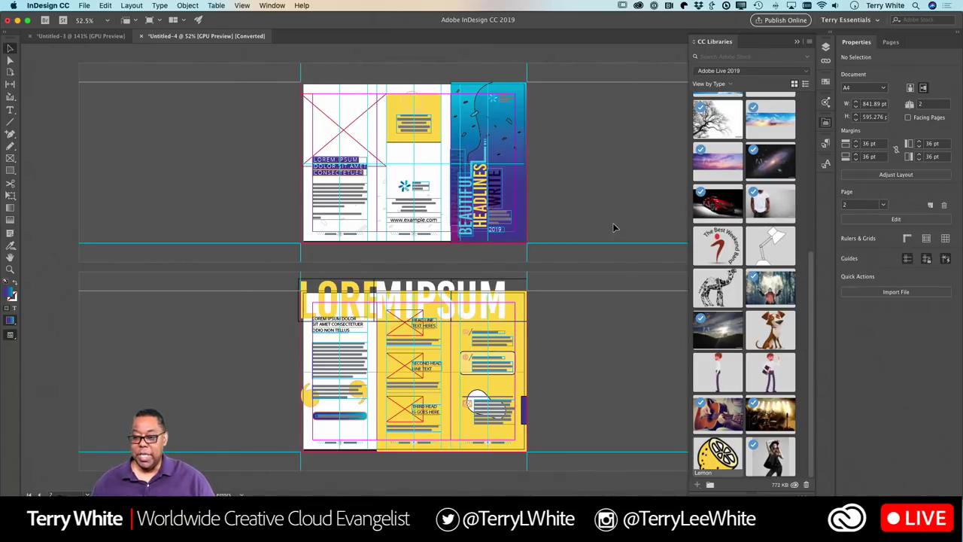
{"action": "left_click_drag", "start_coordinate": [810, 268], "coordinate": [811, 109]}
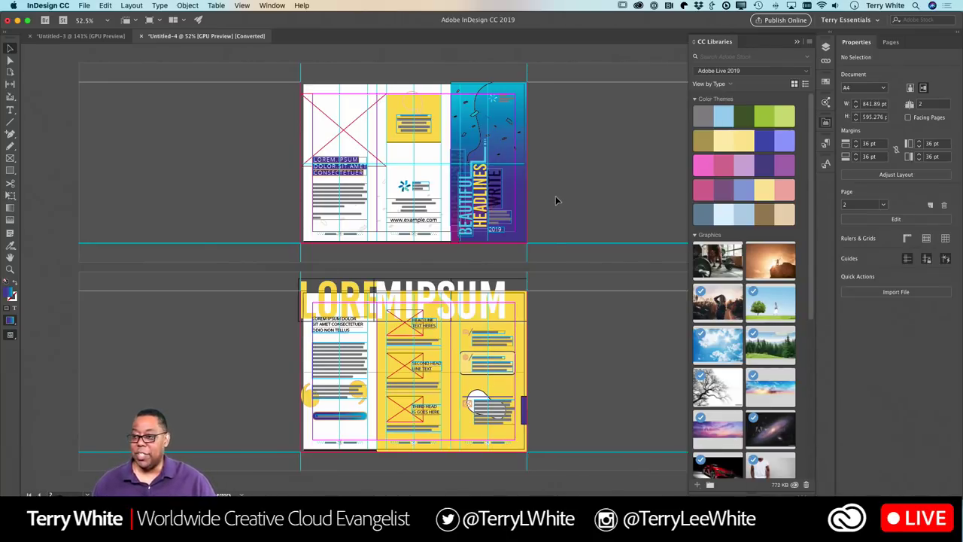
{"action": "left_click", "coordinate": [891, 44]}
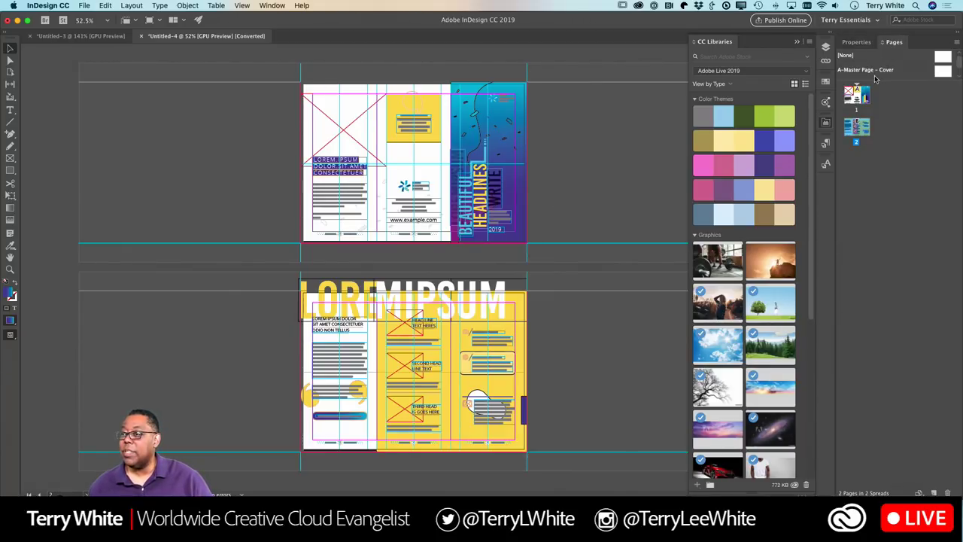
{"action": "left_click", "coordinate": [857, 42]}
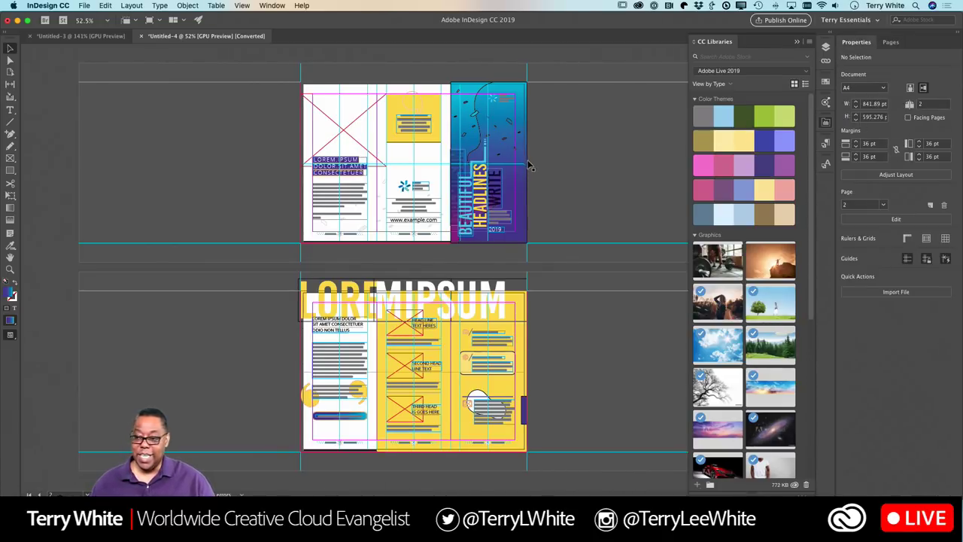
- Try adjusting the trifold template's layout to the Letter page size, and undo the layout change
{"action": "scroll", "coordinate": [738, 198], "scroll_direction": "down", "scroll_amount": 5}
{"action": "left_click", "coordinate": [897, 174]}
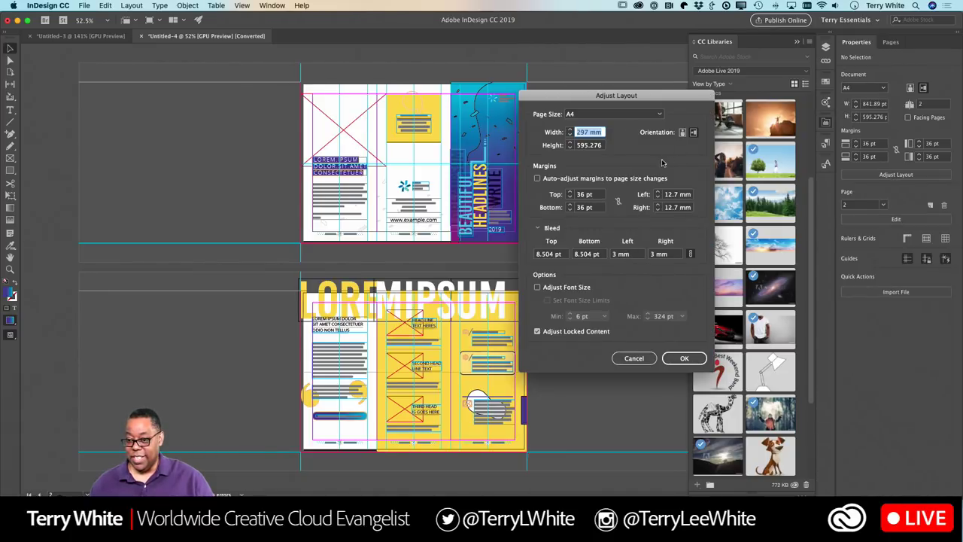
{"action": "left_click", "coordinate": [661, 113]}
{"action": "left_click", "coordinate": [629, 125]}
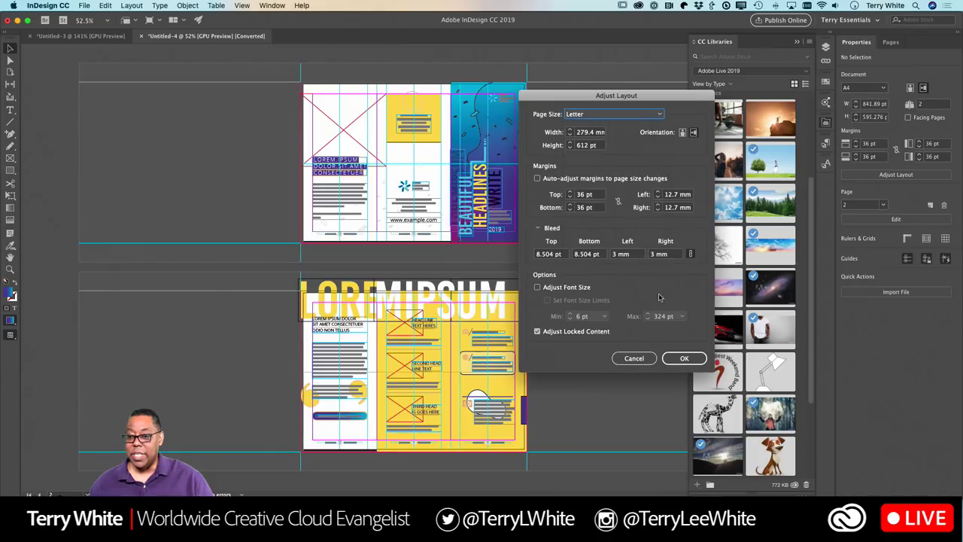
{"action": "left_click", "coordinate": [691, 359]}
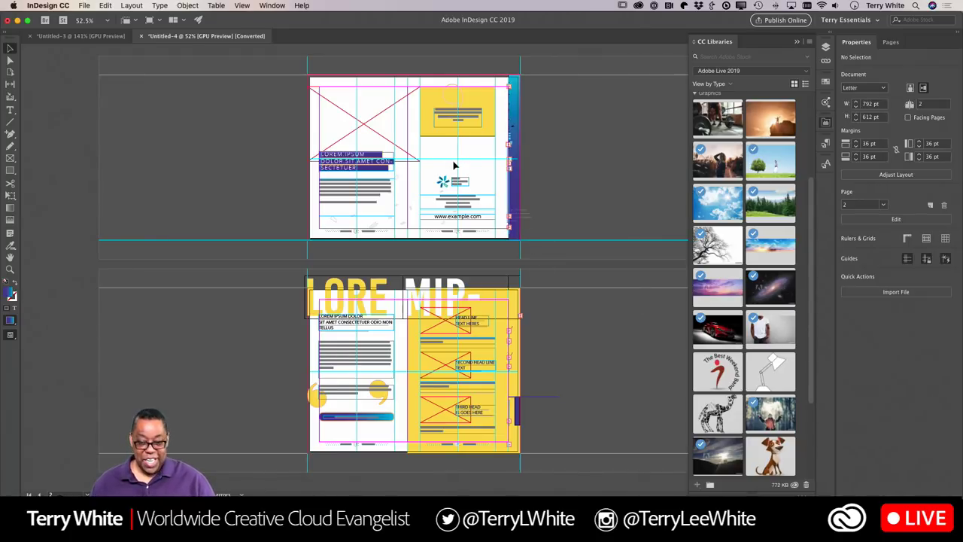
{"action": "key", "text": "super+z"}
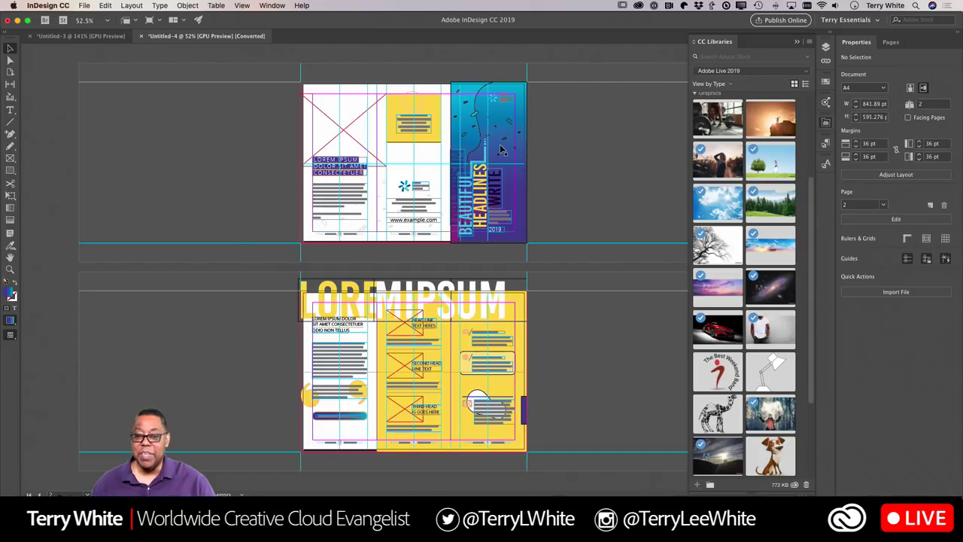
- Examine the vertical headlines and small text on page 1's cover panel up close
{"action": "key", "text": "z"}
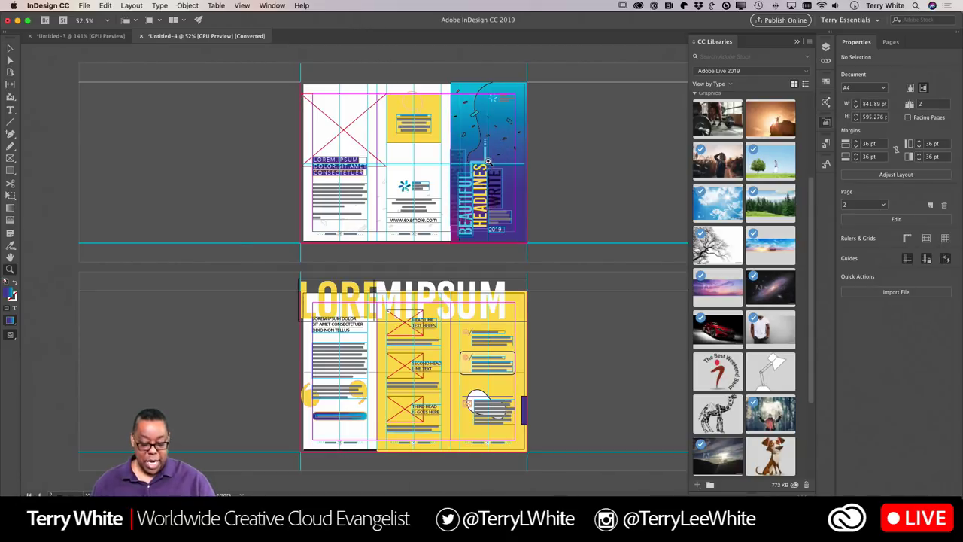
{"action": "left_click_drag", "start_coordinate": [456, 170], "coordinate": [481, 138]}
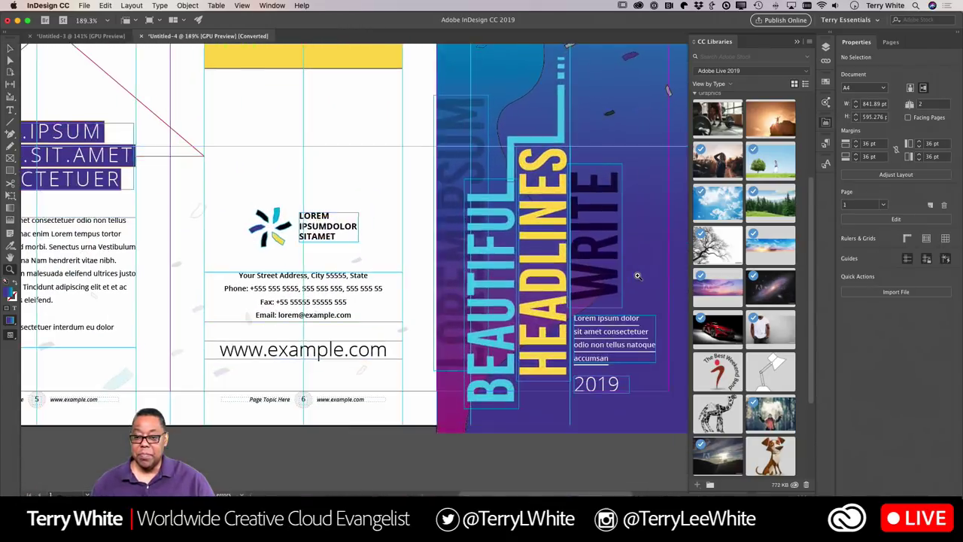
{"action": "scroll", "coordinate": [482, 139], "scroll_direction": "up", "scroll_amount": 5}
{"action": "scroll", "coordinate": [482, 139], "scroll_direction": "down", "scroll_amount": 5}
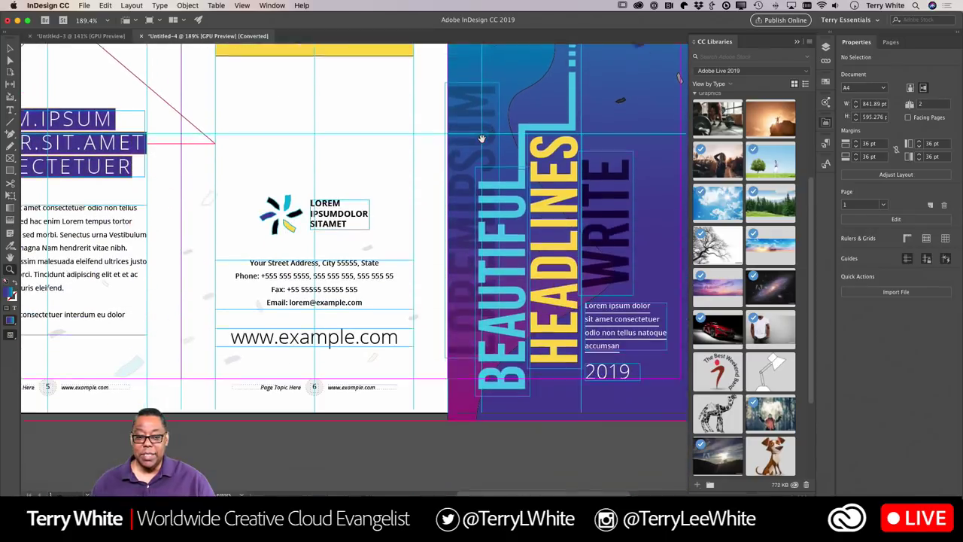
- Examine page 1's cover panel, the contact details panel and the yellow quote box of the trifold template
{"action": "scroll", "coordinate": [481, 139], "scroll_direction": "left", "scroll_amount": 3}
{"action": "scroll", "coordinate": [482, 139], "scroll_direction": "left", "scroll_amount": 2}
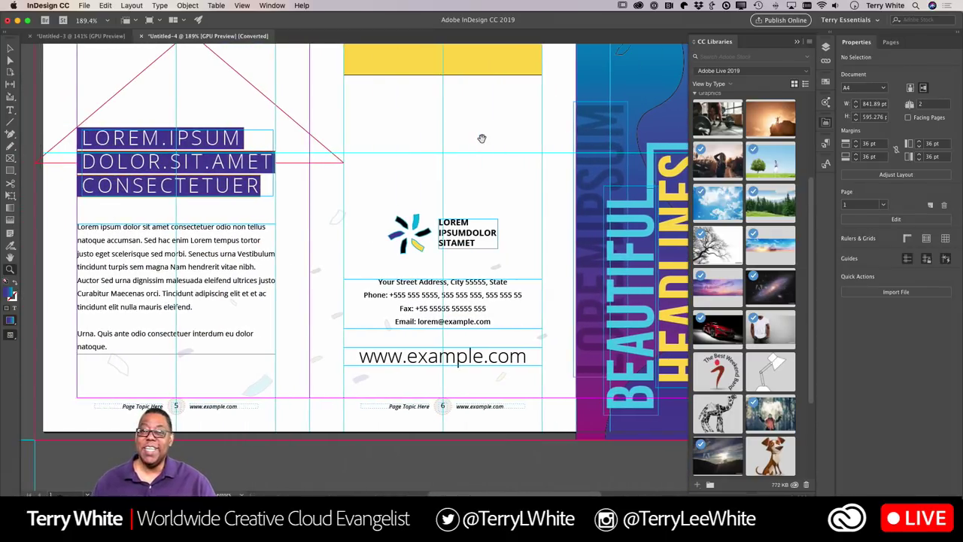
{"action": "scroll", "coordinate": [482, 138], "scroll_direction": "right", "scroll_amount": 5}
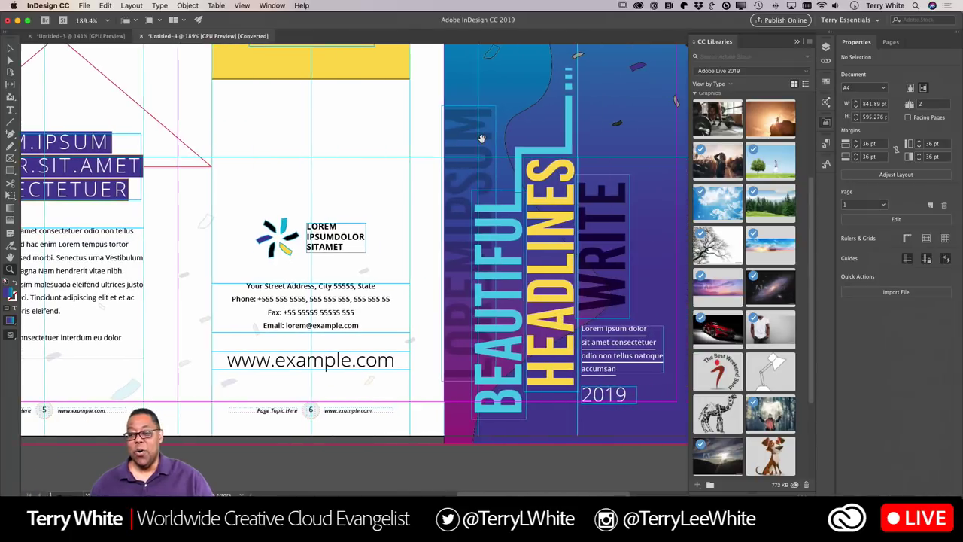
{"action": "scroll", "coordinate": [481, 138], "scroll_direction": "up", "scroll_amount": 8}
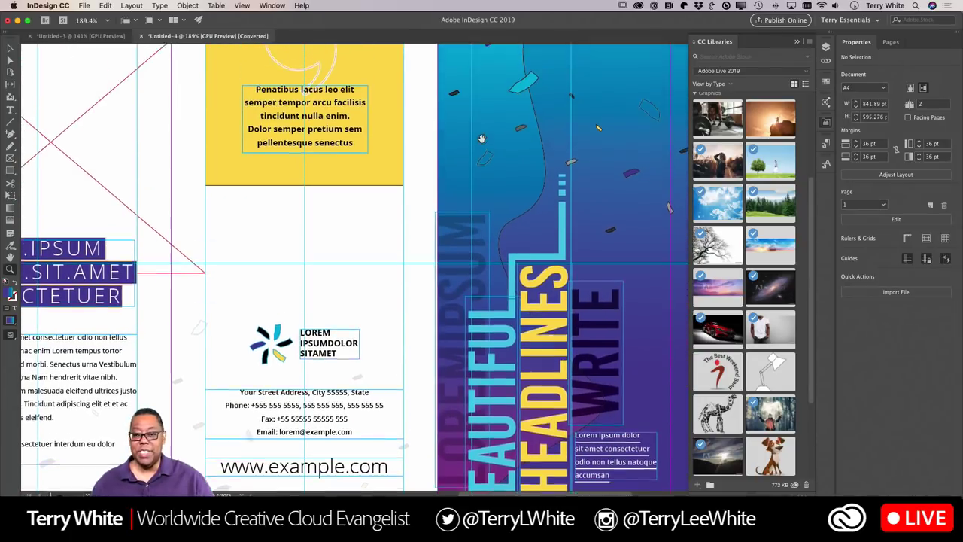
{"action": "scroll", "coordinate": [482, 139], "scroll_direction": "down", "scroll_amount": 4}
{"action": "scroll", "coordinate": [482, 139], "scroll_direction": "left", "scroll_amount": 1}
{"action": "scroll", "coordinate": [482, 139], "scroll_direction": "left", "scroll_amount": 4}
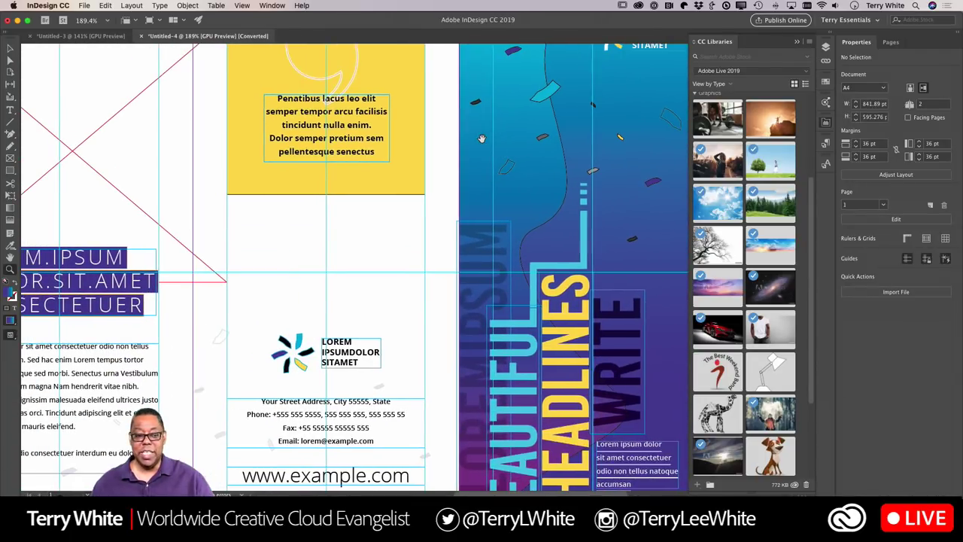
{"action": "scroll", "coordinate": [481, 138], "scroll_direction": "right", "scroll_amount": 2}
{"action": "scroll", "coordinate": [482, 139], "scroll_direction": "right", "scroll_amount": 3}
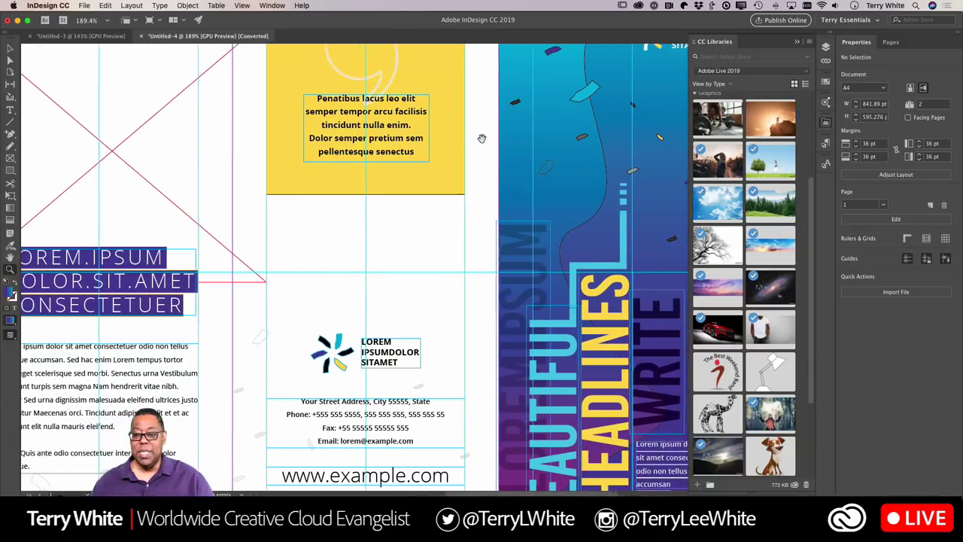
{"action": "scroll", "coordinate": [502, 181], "scroll_direction": "down", "scroll_amount": 5}
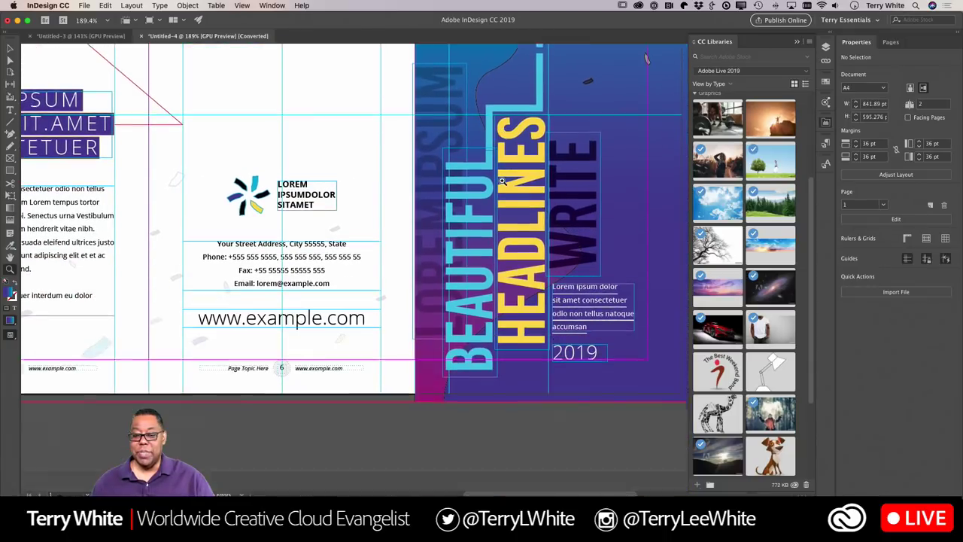
{"action": "scroll", "coordinate": [504, 203], "scroll_direction": "up", "scroll_amount": 2}
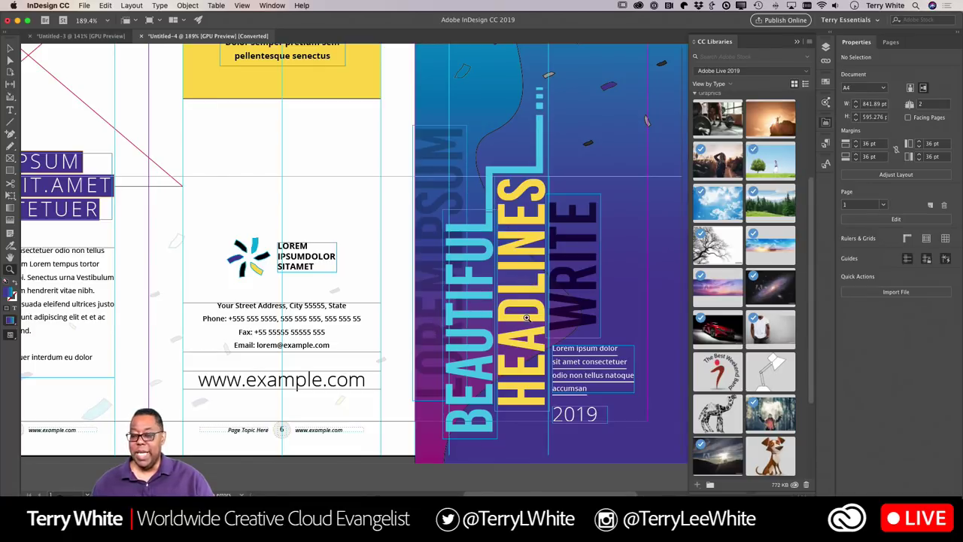
{"action": "scroll", "coordinate": [610, 301], "scroll_direction": "up", "scroll_amount": 4}
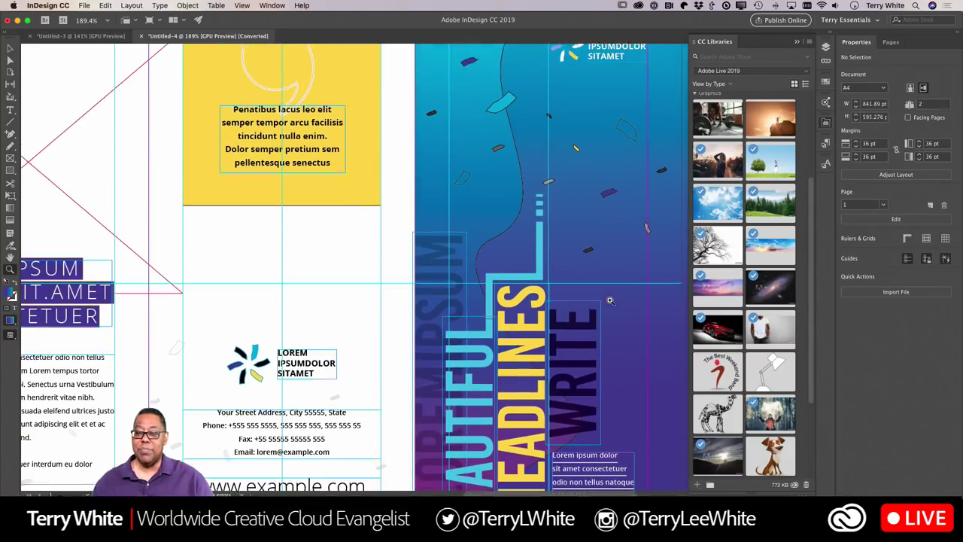
{"action": "scroll", "coordinate": [609, 302], "scroll_direction": "up", "scroll_amount": 5}
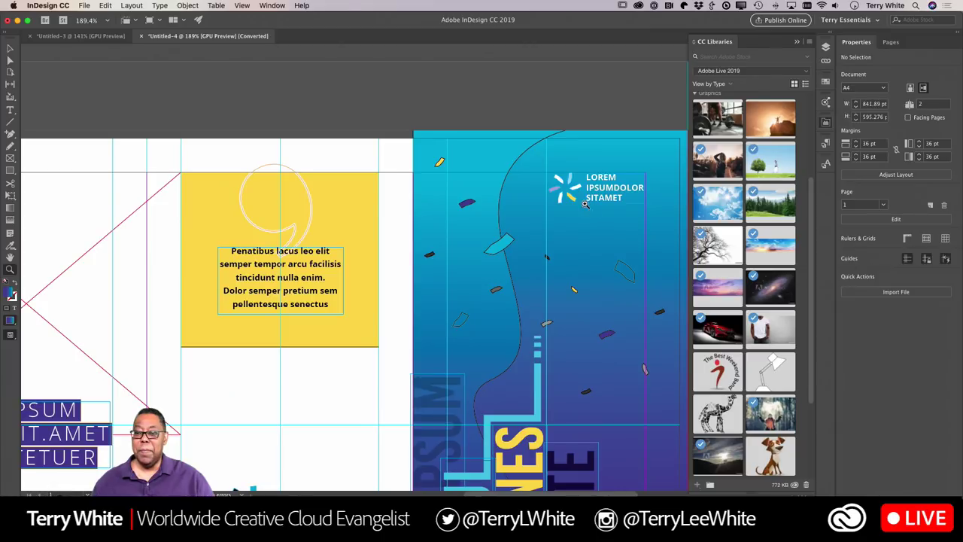
- Look over page 2's text column and the three stacked image-and-headline blocks in its middle panel
{"action": "scroll", "coordinate": [554, 222], "scroll_direction": "down", "scroll_amount": 20}
{"action": "scroll", "coordinate": [554, 223], "scroll_direction": "down", "scroll_amount": 12}
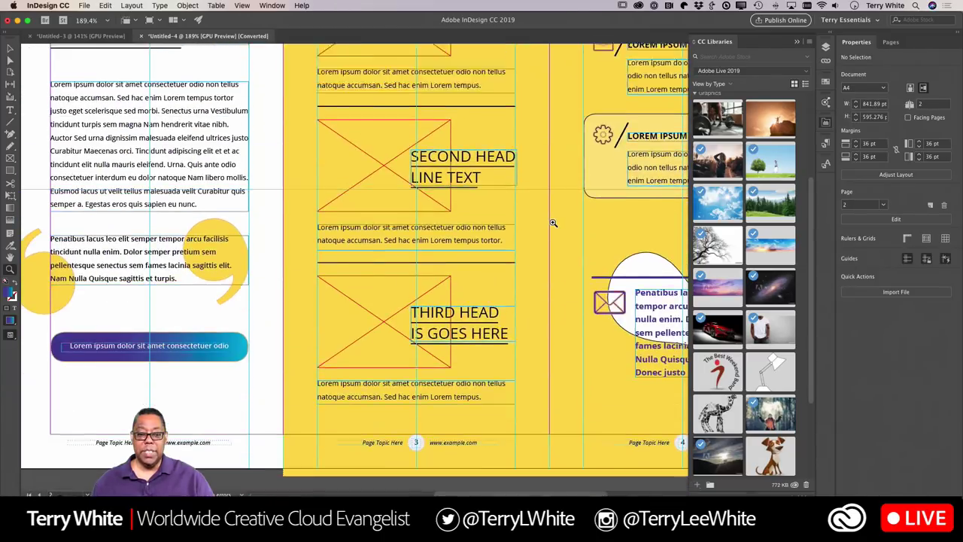
{"action": "scroll", "coordinate": [554, 223], "scroll_direction": "up", "scroll_amount": 6}
{"action": "scroll", "coordinate": [553, 223], "scroll_direction": "up", "scroll_amount": 2}
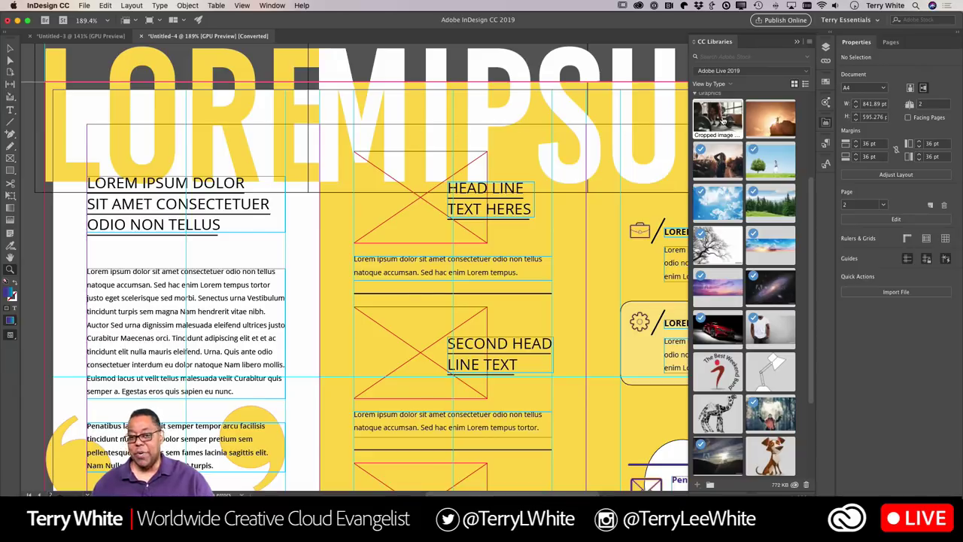
{"action": "scroll", "coordinate": [287, 299], "scroll_direction": "down", "scroll_amount": 3}
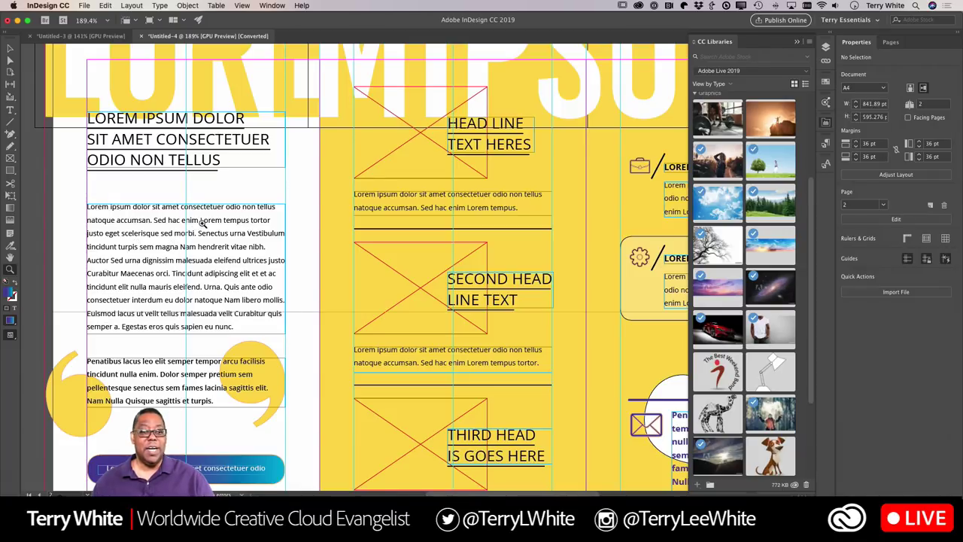
{"action": "scroll", "coordinate": [220, 248], "scroll_direction": "down", "scroll_amount": 3}
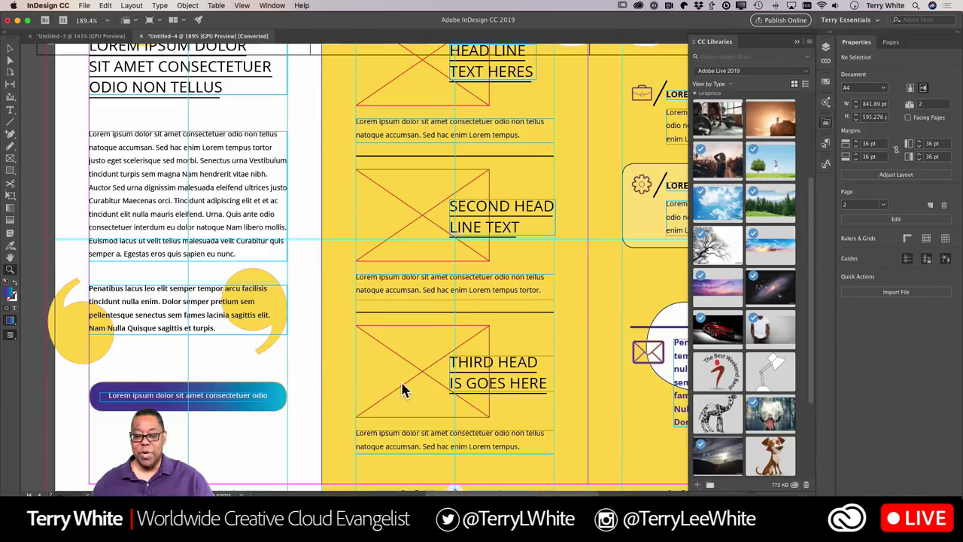
{"action": "scroll", "coordinate": [423, 105], "scroll_direction": "up", "scroll_amount": 4}
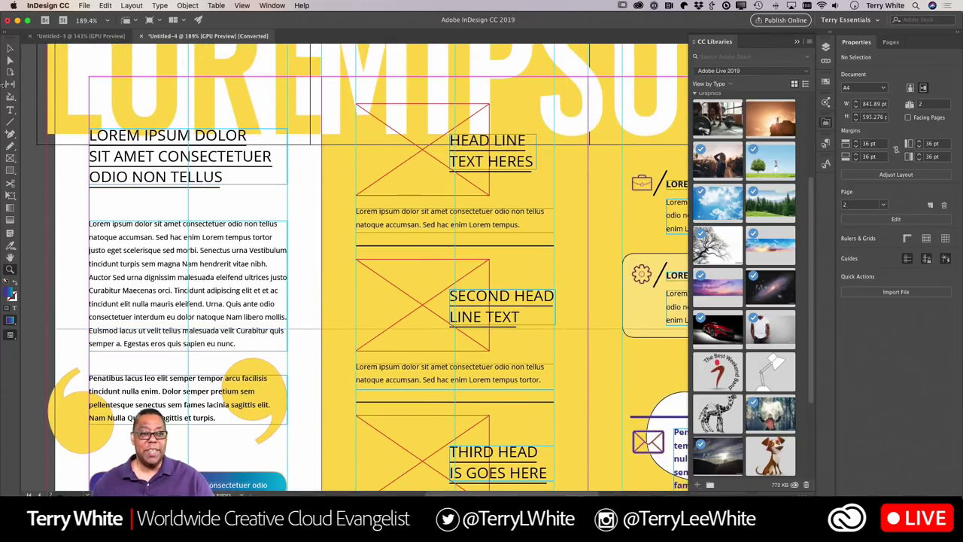
- Delete the first block's image frame, "HEAD LINE TEXT HERES" heading and description text from page 2's middle panel
{"action": "left_click", "coordinate": [10, 48]}
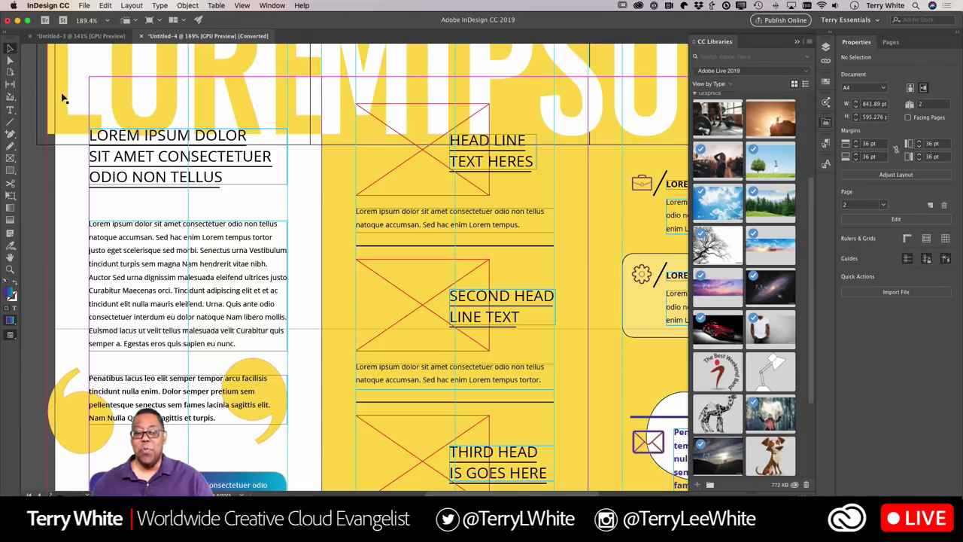
{"action": "left_click", "coordinate": [399, 219]}
{"action": "left_click", "coordinate": [399, 188]}
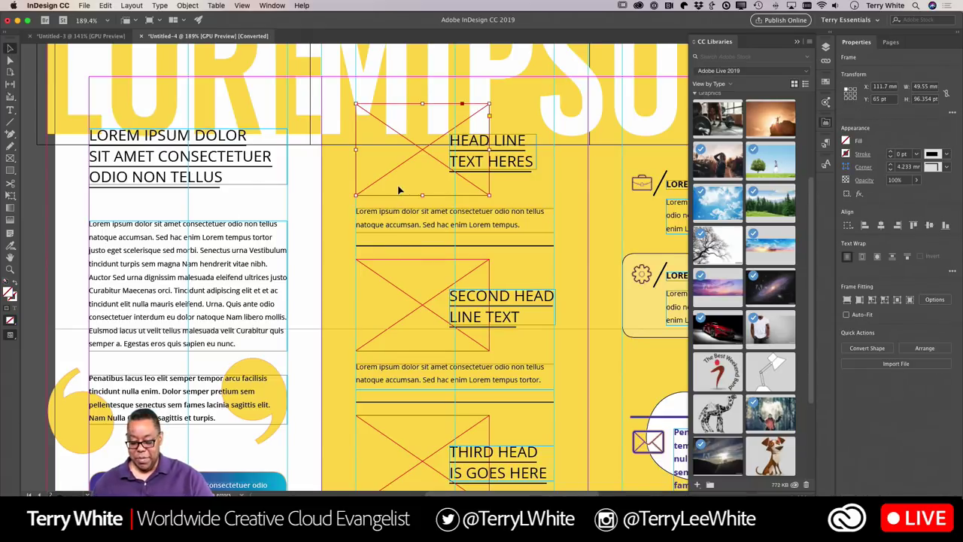
{"action": "key", "text": "Delete"}
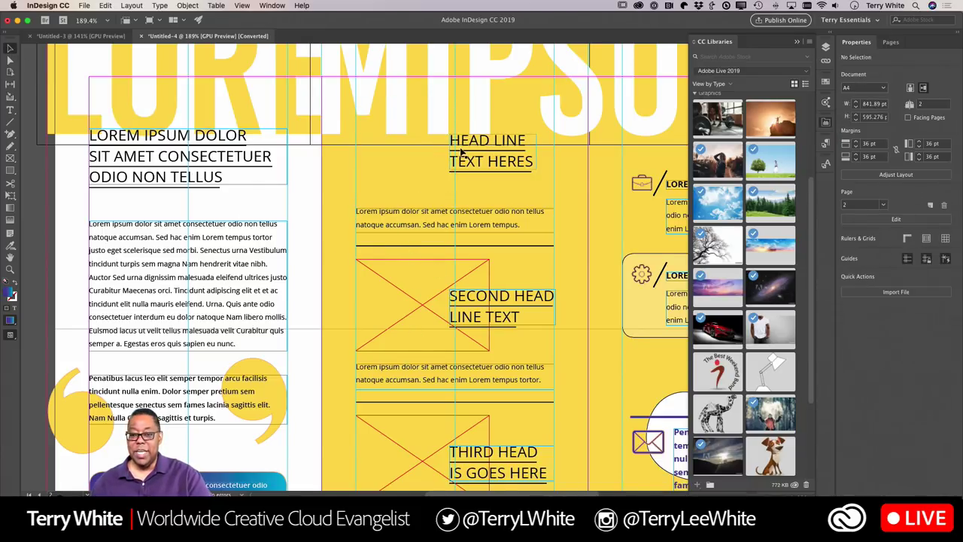
{"action": "left_click", "coordinate": [461, 160]}
{"action": "key", "text": "Delete"}
{"action": "left_click", "coordinate": [415, 217]}
{"action": "key", "text": "Delete"}
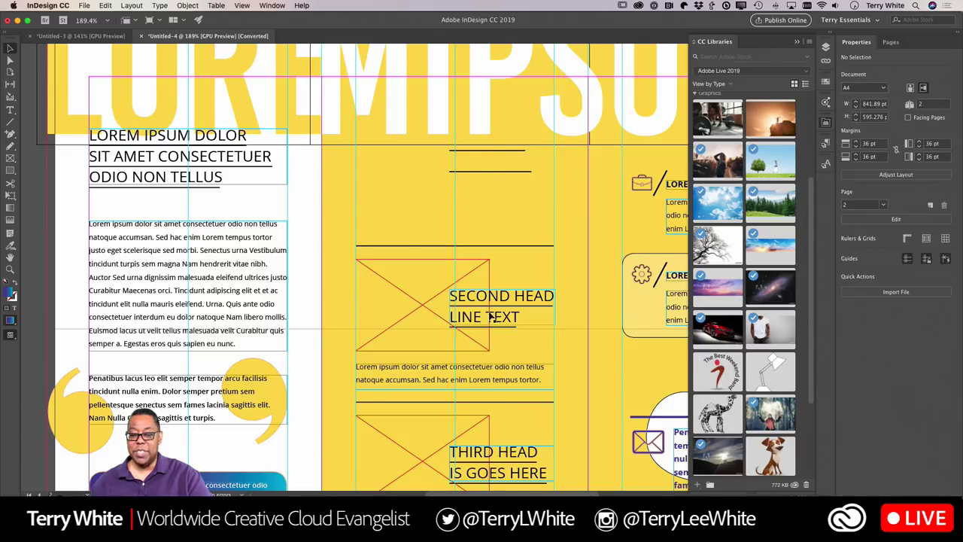
- Delete the third block's image frame, "THIRD HEAD IS GOES HERE" heading and both heading underlines from page 2's middle panel
{"action": "left_click", "coordinate": [454, 451]}
{"action": "key", "text": "Delete"}
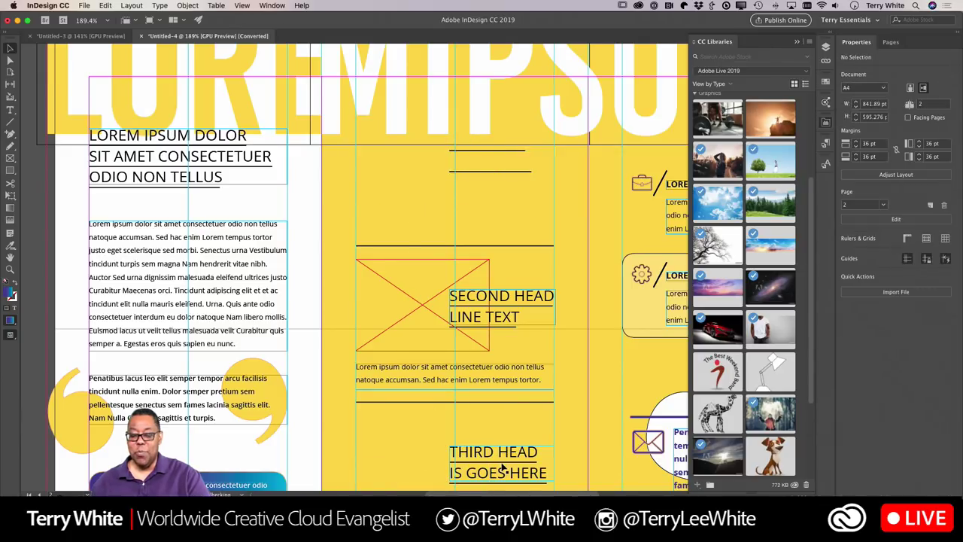
{"action": "left_click", "coordinate": [500, 466]}
{"action": "key", "text": "Delete"}
{"action": "left_click", "coordinate": [501, 463]}
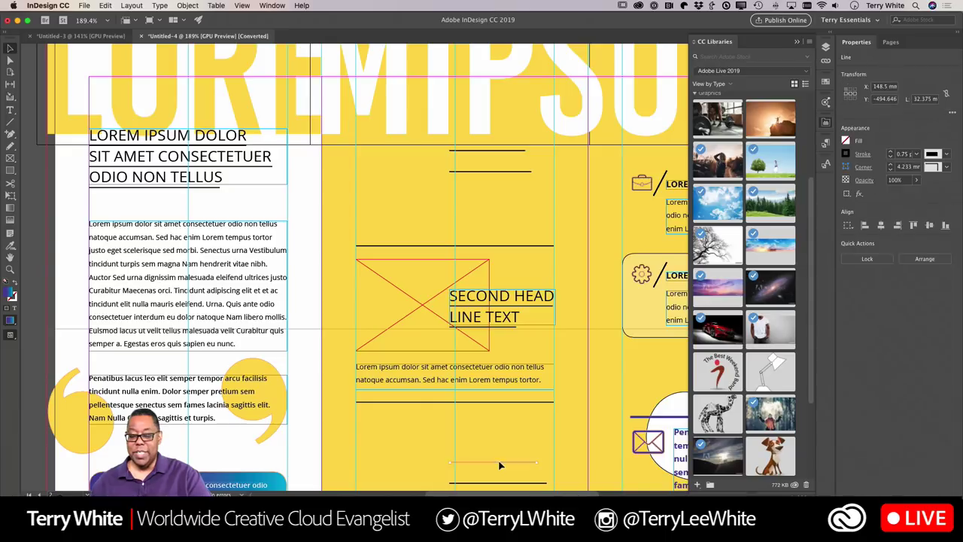
{"action": "key", "text": "Delete"}
{"action": "left_click", "coordinate": [501, 484]}
{"action": "key", "text": "Delete"}
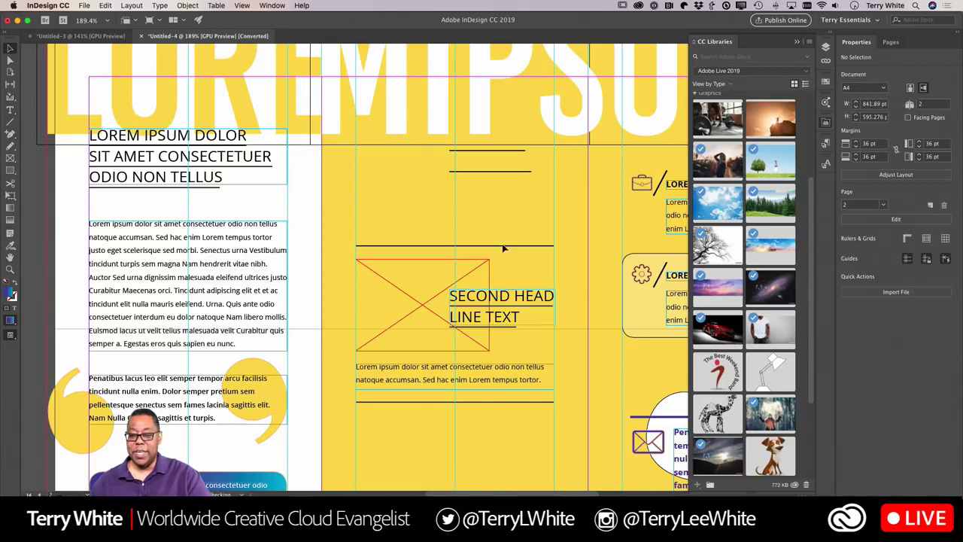
- Delete the two leftover heading underlines of the removed first block in page 2's middle panel
{"action": "left_click", "coordinate": [490, 173]}
{"action": "key", "text": "Delete"}
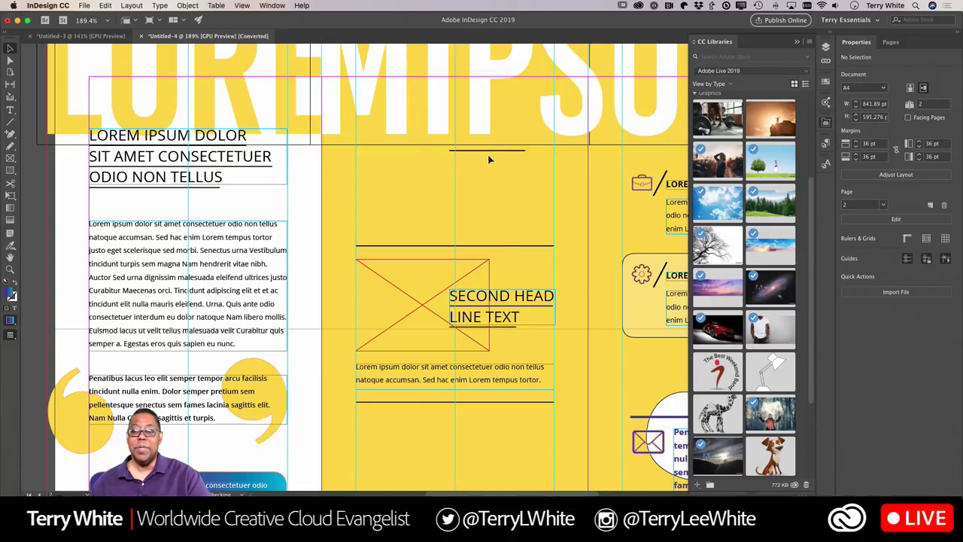
{"action": "left_click", "coordinate": [490, 152]}
{"action": "key", "text": "Delete"}
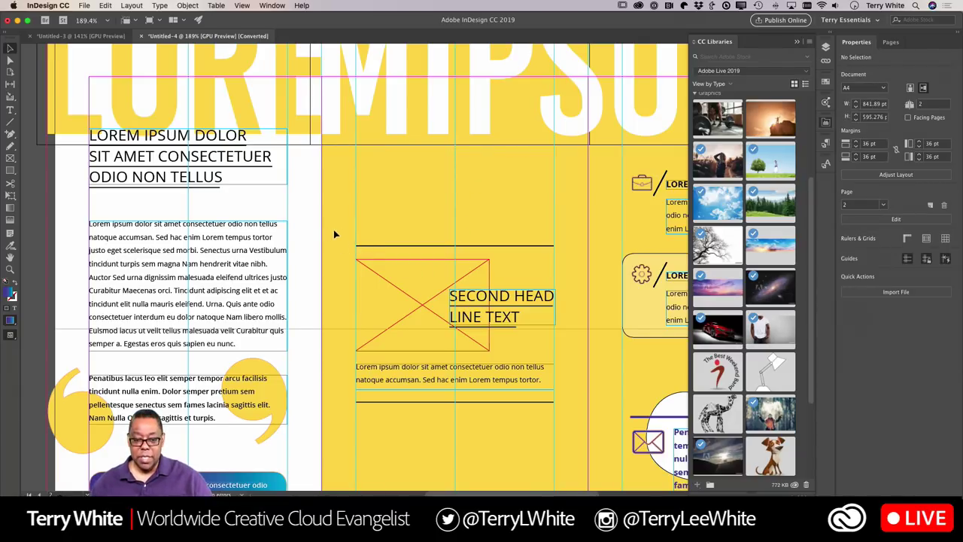
- Move the whole "SECOND HEAD LINE TEXT" block with its divider lines up about 95 pt in page 2's middle panel
{"action": "left_click_drag", "start_coordinate": [333, 230], "coordinate": [576, 428]}
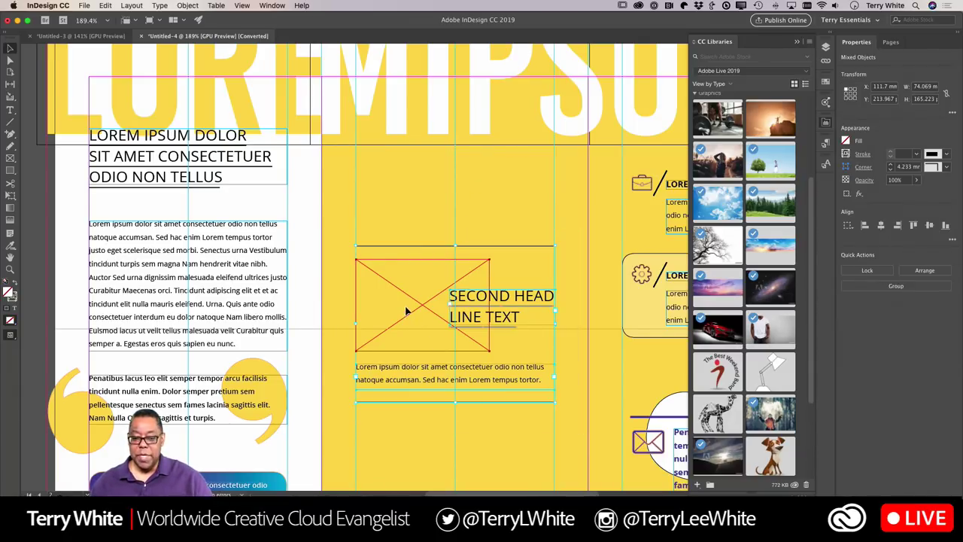
{"action": "left_click_drag", "start_coordinate": [406, 311], "coordinate": [405, 221]}
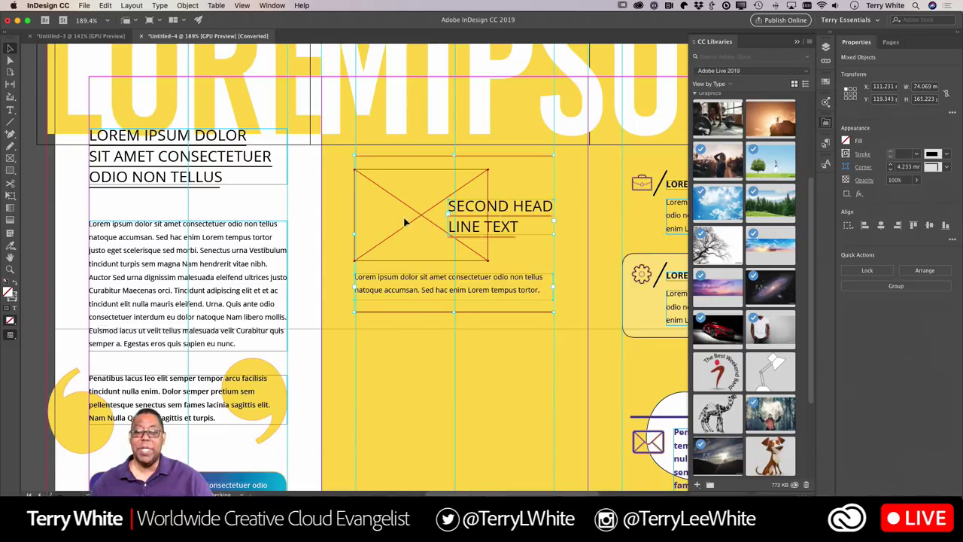
{"action": "left_click", "coordinate": [421, 402]}
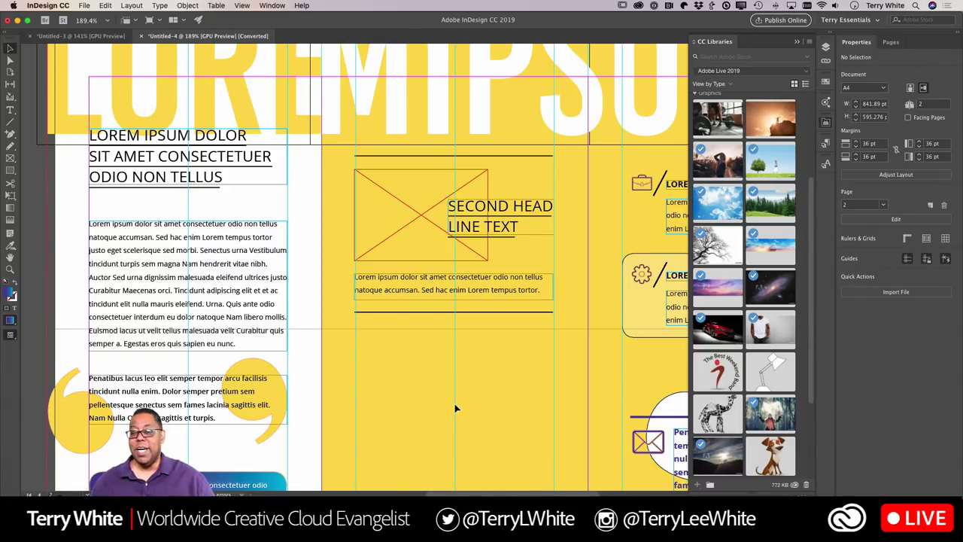
- Review the template's panels on both pages, from page 2's icon and text blocks to page 1's cover and back
{"action": "scroll", "coordinate": [455, 408], "scroll_direction": "right", "scroll_amount": 10}
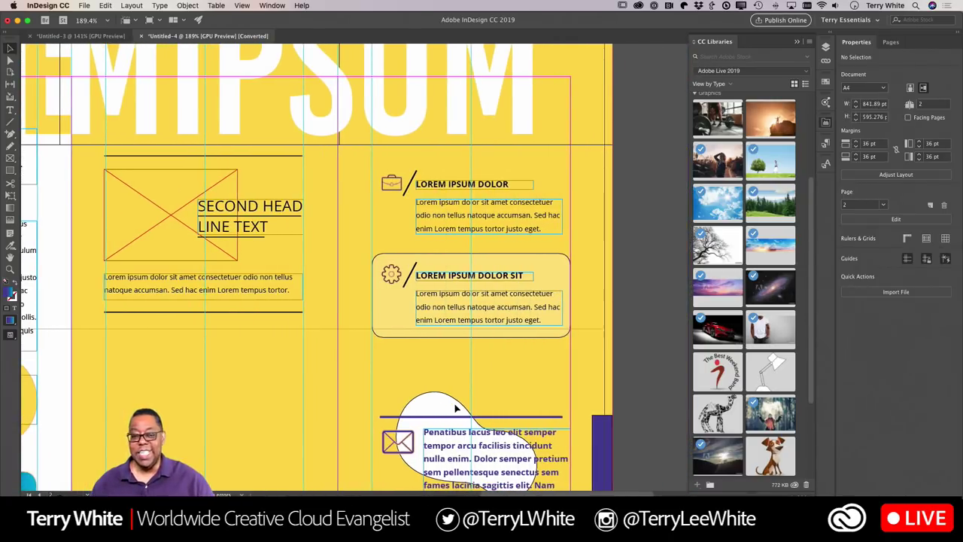
{"action": "scroll", "coordinate": [455, 408], "scroll_direction": "up", "scroll_amount": 5}
{"action": "scroll", "coordinate": [455, 409], "scroll_direction": "down", "scroll_amount": 10}
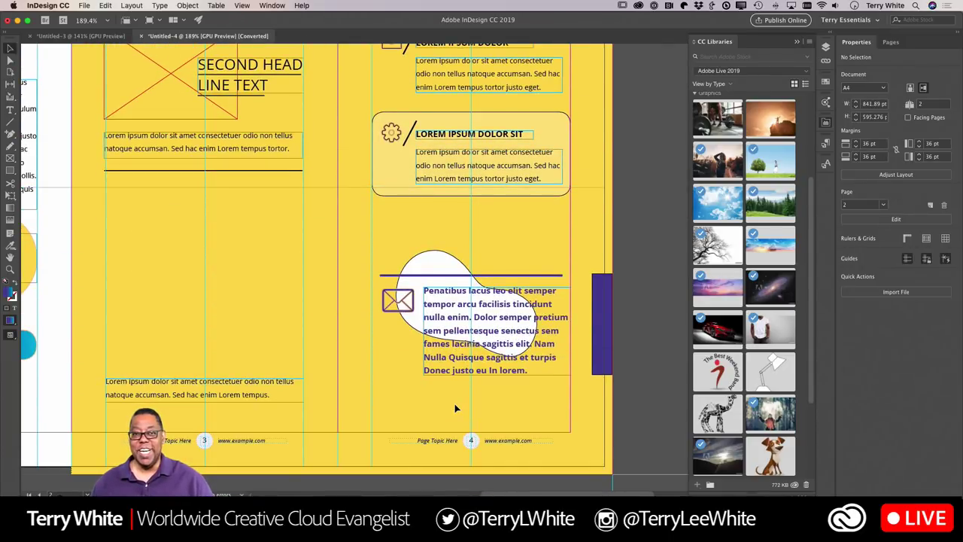
{"action": "scroll", "coordinate": [456, 408], "scroll_direction": "left", "scroll_amount": 8}
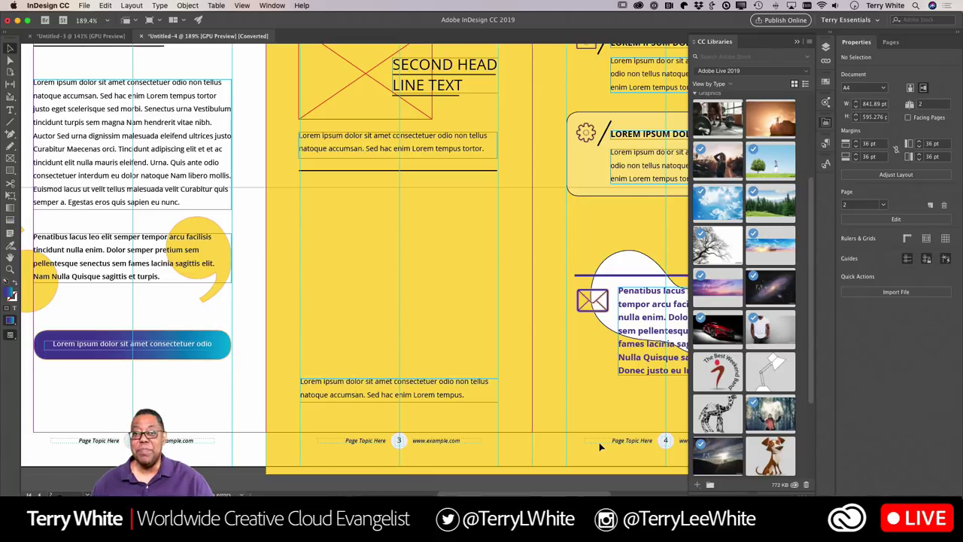
{"action": "scroll", "coordinate": [484, 429], "scroll_direction": "up", "scroll_amount": 15}
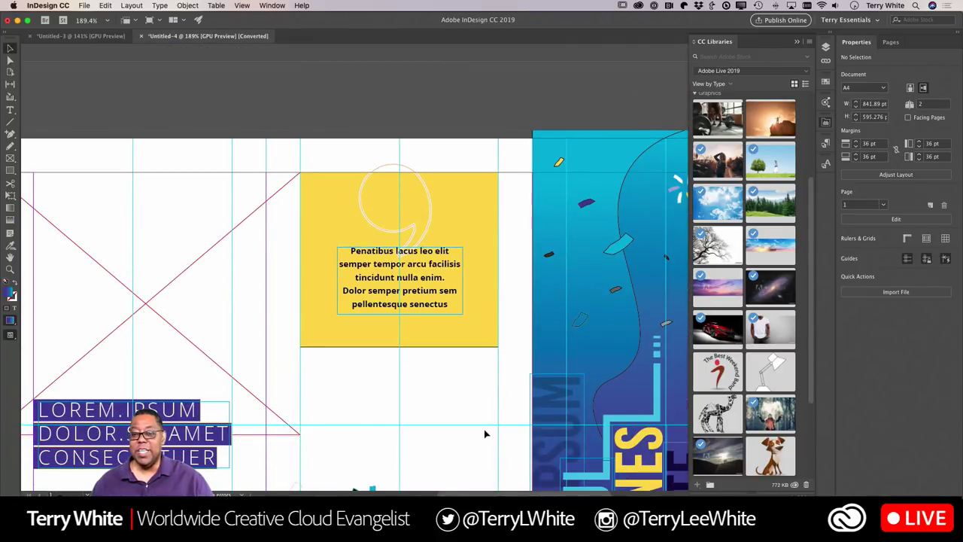
{"action": "scroll", "coordinate": [484, 433], "scroll_direction": "right", "scroll_amount": 5}
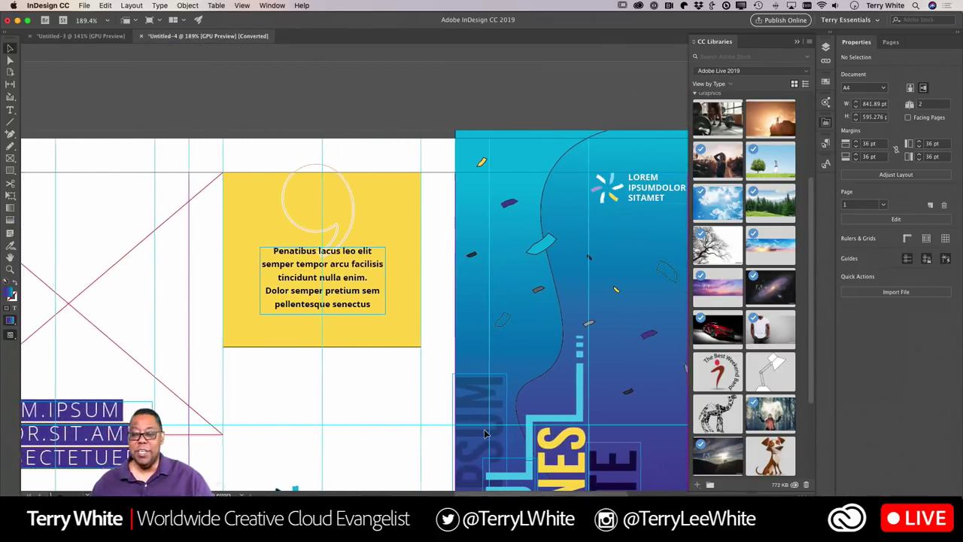
{"action": "scroll", "coordinate": [484, 434], "scroll_direction": "right", "scroll_amount": 7}
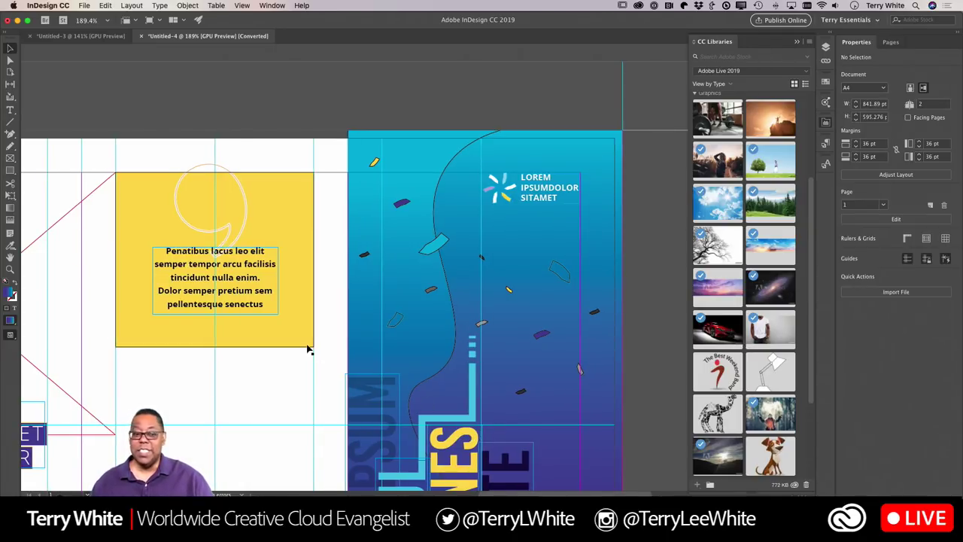
{"action": "scroll", "coordinate": [264, 359], "scroll_direction": "down", "scroll_amount": 2}
{"action": "scroll", "coordinate": [264, 359], "scroll_direction": "down", "scroll_amount": 15}
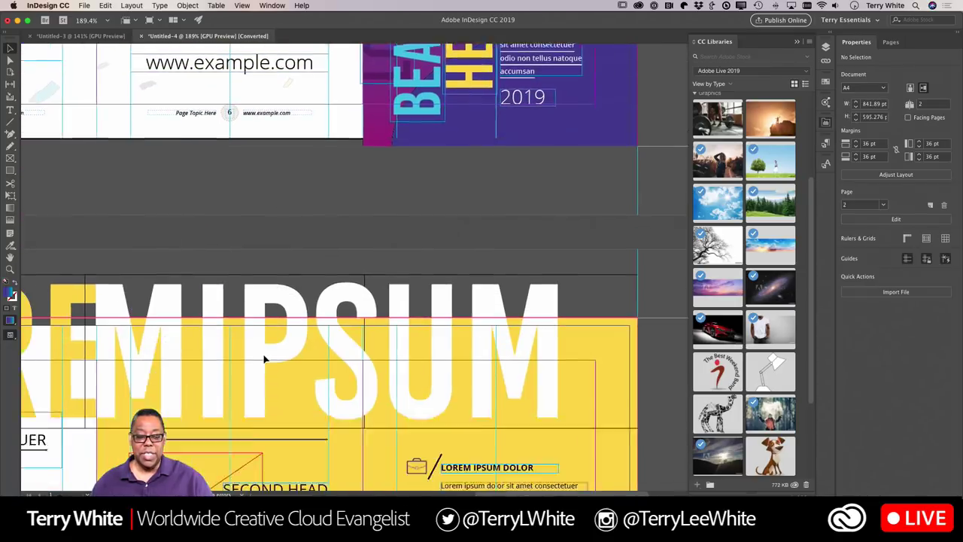
{"action": "scroll", "coordinate": [264, 359], "scroll_direction": "left", "scroll_amount": 13}
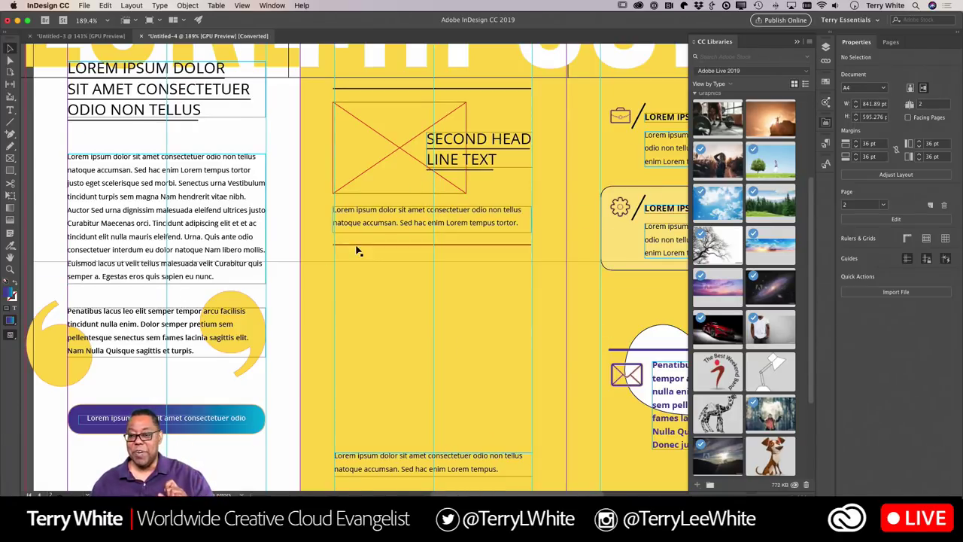
{"action": "scroll", "coordinate": [357, 252], "scroll_direction": "right", "scroll_amount": 5}
{"action": "scroll", "coordinate": [357, 251], "scroll_direction": "up", "scroll_amount": 3}
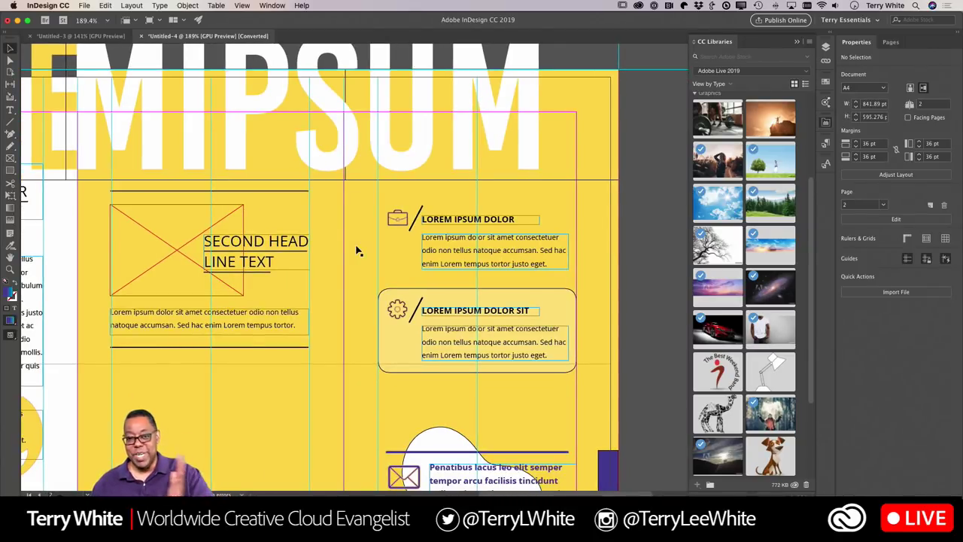
- Collapse the CC Libraries and examine page 1's flap, back and cover panels along with page 2's three inside panels
{"action": "scroll", "coordinate": [357, 251], "scroll_direction": "up", "scroll_amount": 10}
{"action": "scroll", "coordinate": [357, 252], "scroll_direction": "left", "scroll_amount": 5}
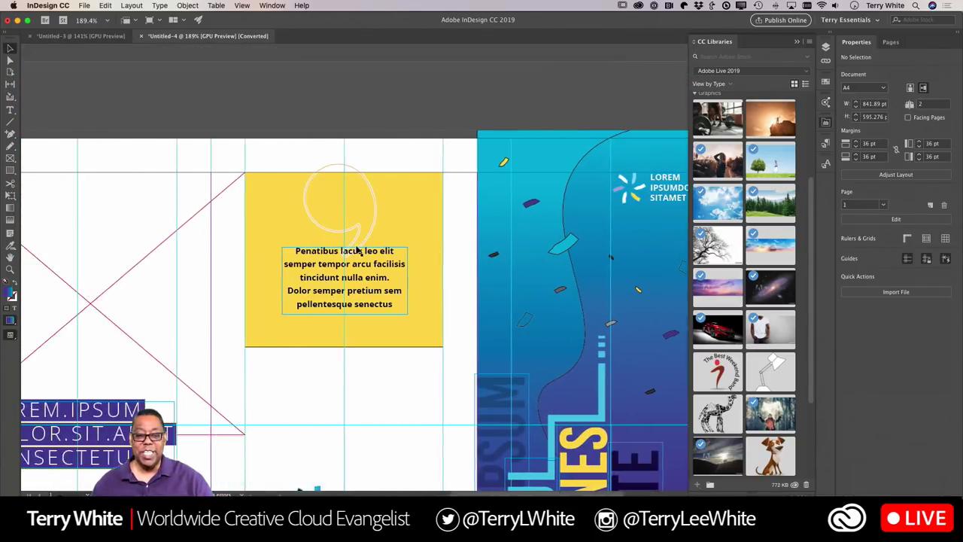
{"action": "scroll", "coordinate": [358, 251], "scroll_direction": "down", "scroll_amount": 8}
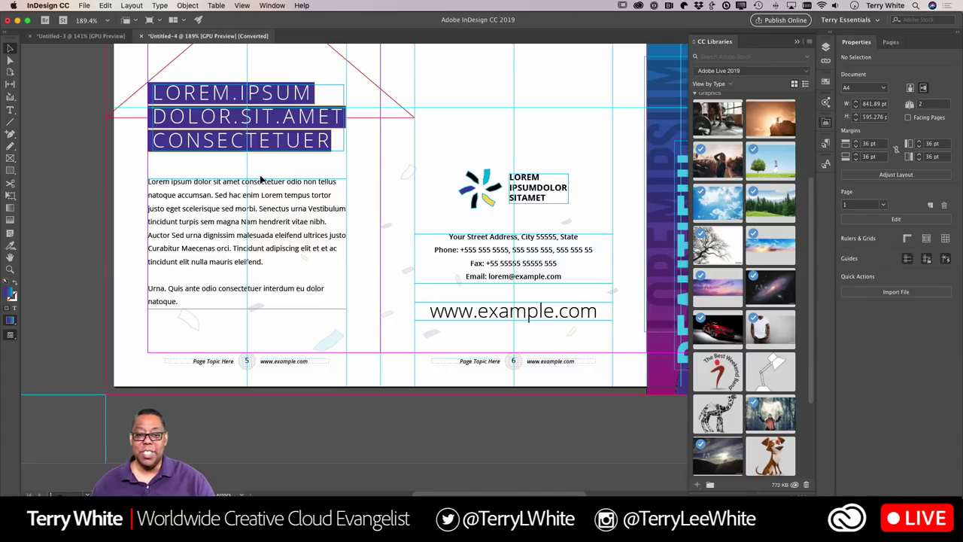
{"action": "scroll", "coordinate": [262, 179], "scroll_direction": "up", "scroll_amount": 5}
{"action": "scroll", "coordinate": [262, 179], "scroll_direction": "right", "scroll_amount": 4}
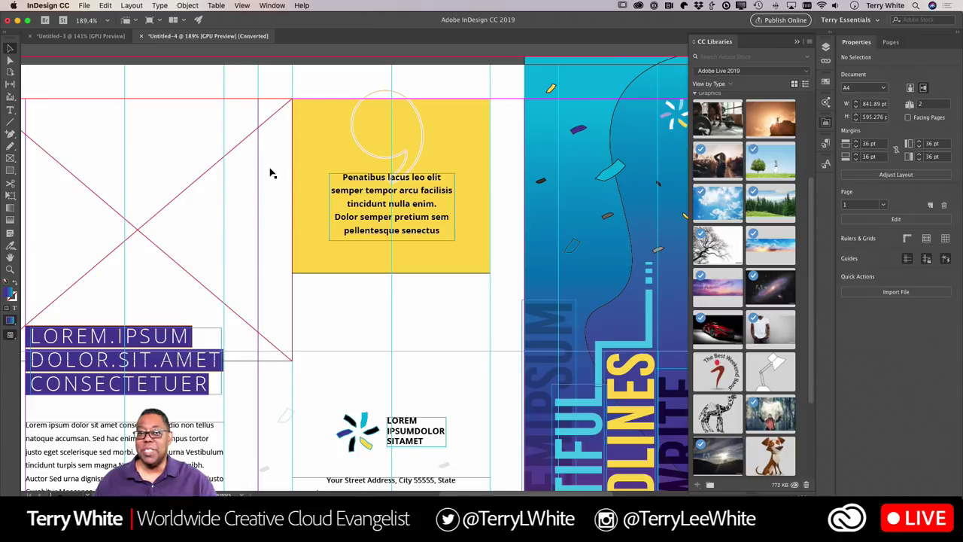
{"action": "left_click", "coordinate": [796, 43]}
{"action": "scroll", "coordinate": [743, 154], "scroll_direction": "down", "scroll_amount": 5}
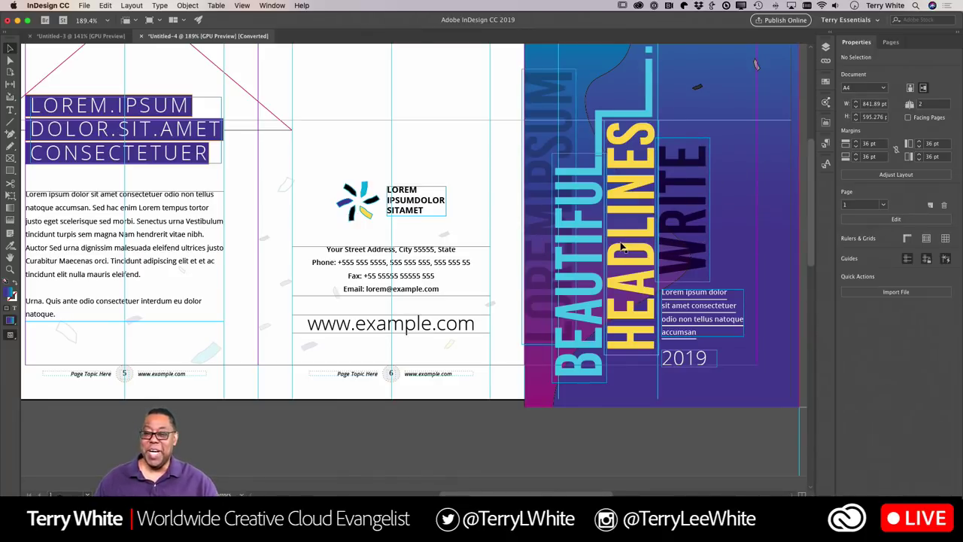
{"action": "scroll", "coordinate": [617, 249], "scroll_direction": "down", "scroll_amount": 6}
{"action": "scroll", "coordinate": [615, 247], "scroll_direction": "down", "scroll_amount": 5}
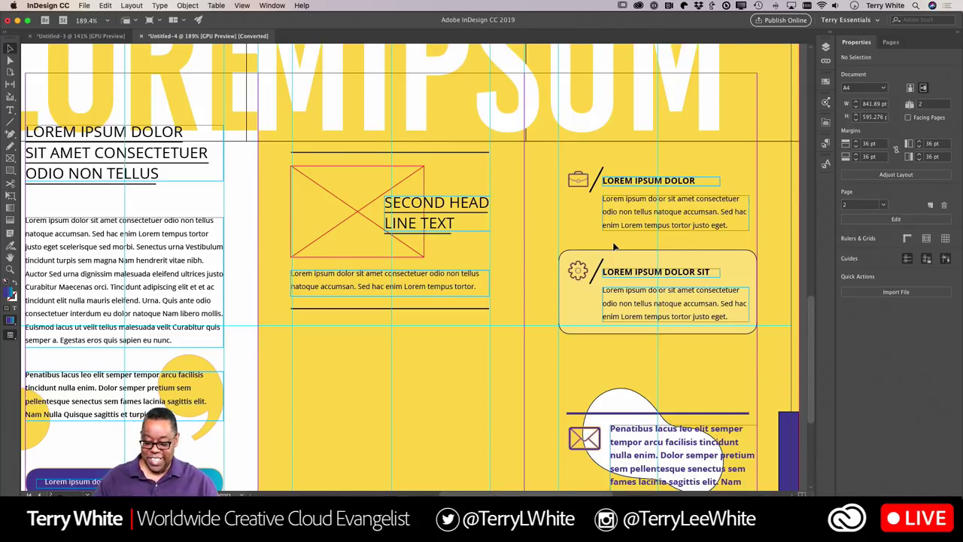
{"action": "scroll", "coordinate": [613, 247], "scroll_direction": "down", "scroll_amount": 2}
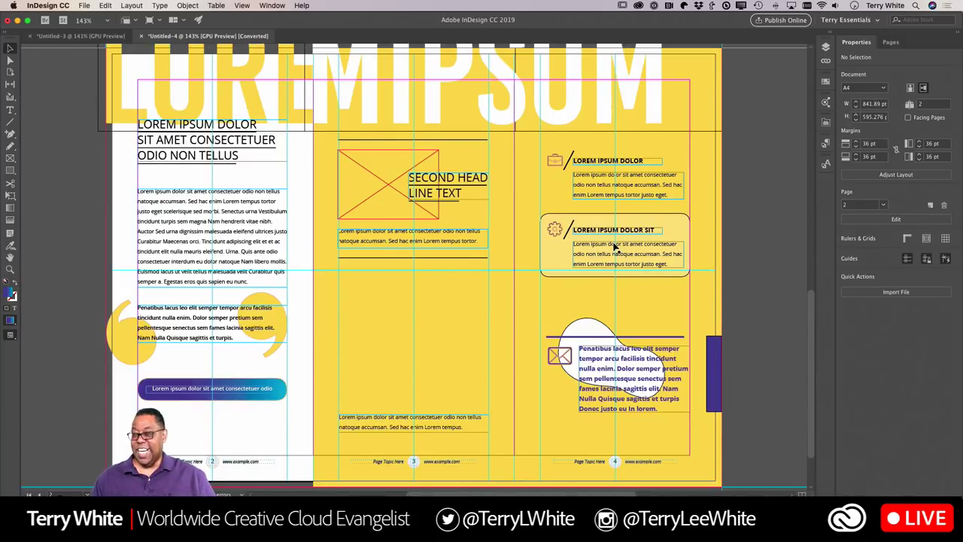